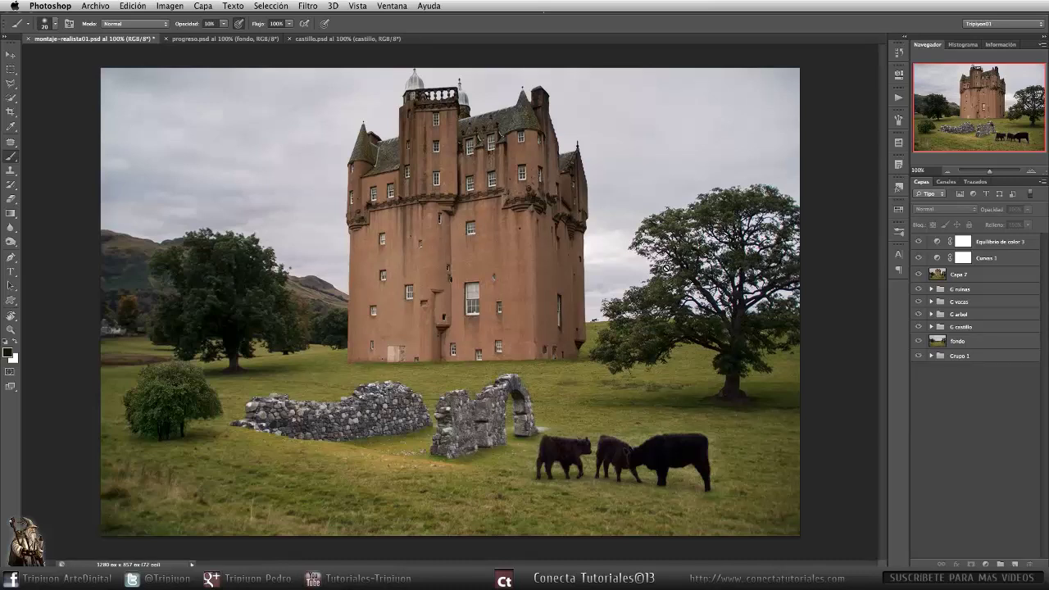
# Preview the finished montage with only the fondo layer visible, show all its layers again, and switch to the progreso.psd document
pyautogui.keyDown('alt'); pyautogui.click(918, 341); pyautogui.keyUp('alt')
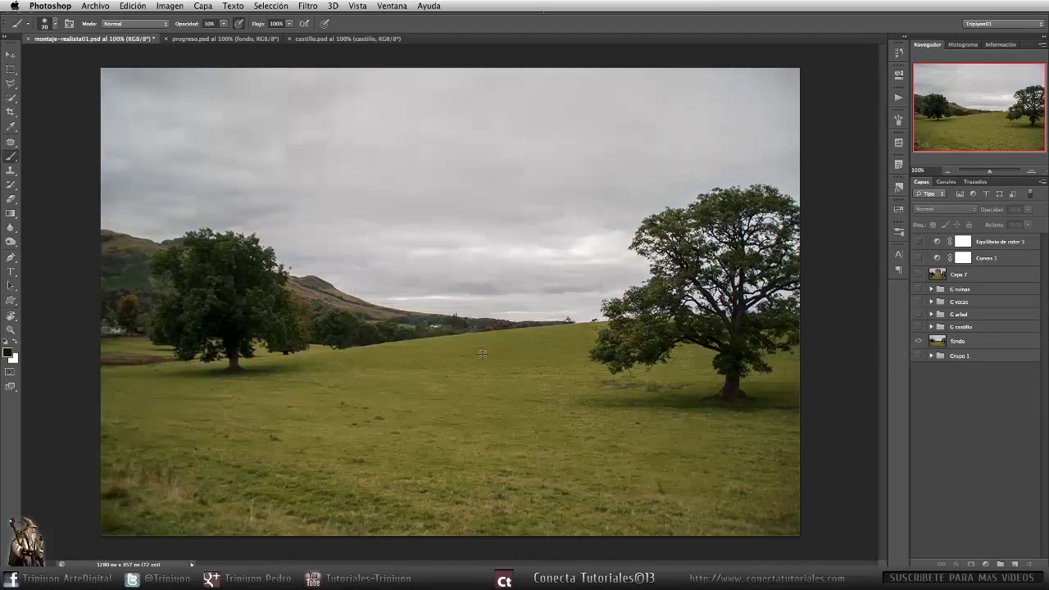
pyautogui.keyDown('alt'); pyautogui.click(919, 342); pyautogui.keyUp('alt')
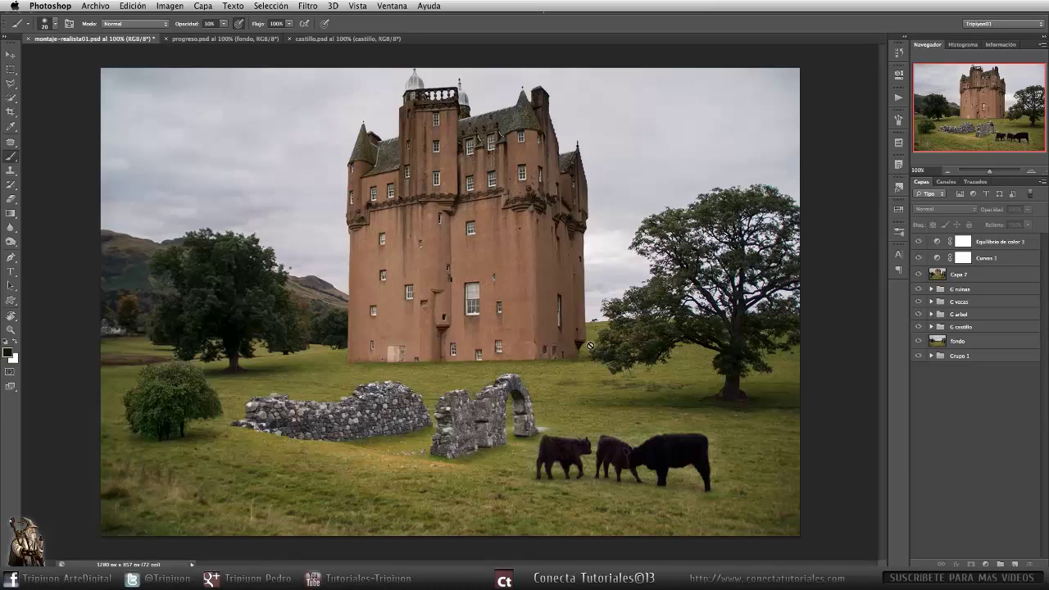
pyautogui.click(246, 39)
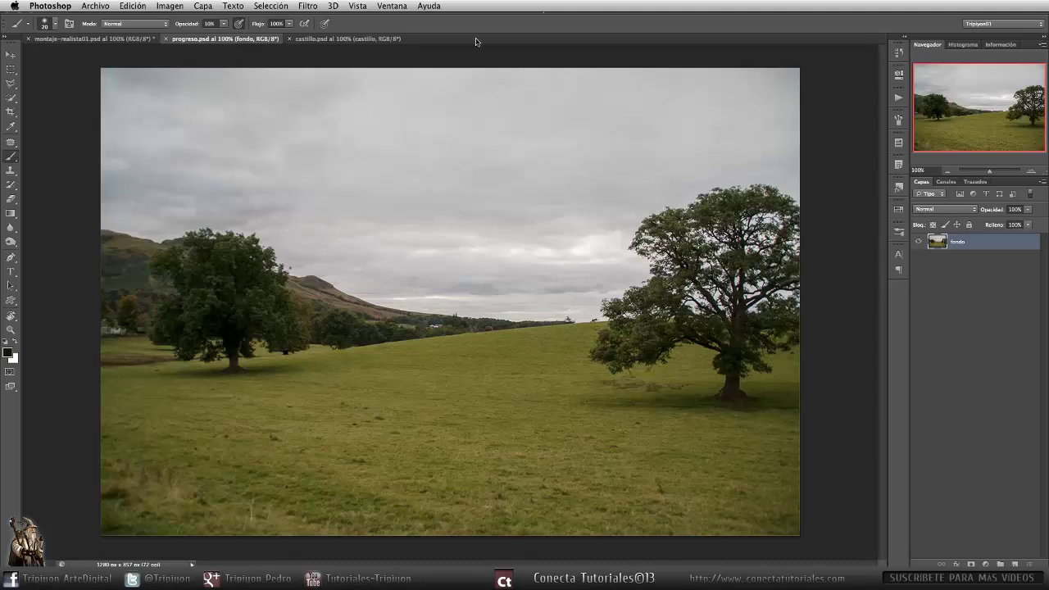
# Duplicate the castillo layer from castillo.psd into the progreso.psd document, and close castillo.psd
pyautogui.click(379, 40)
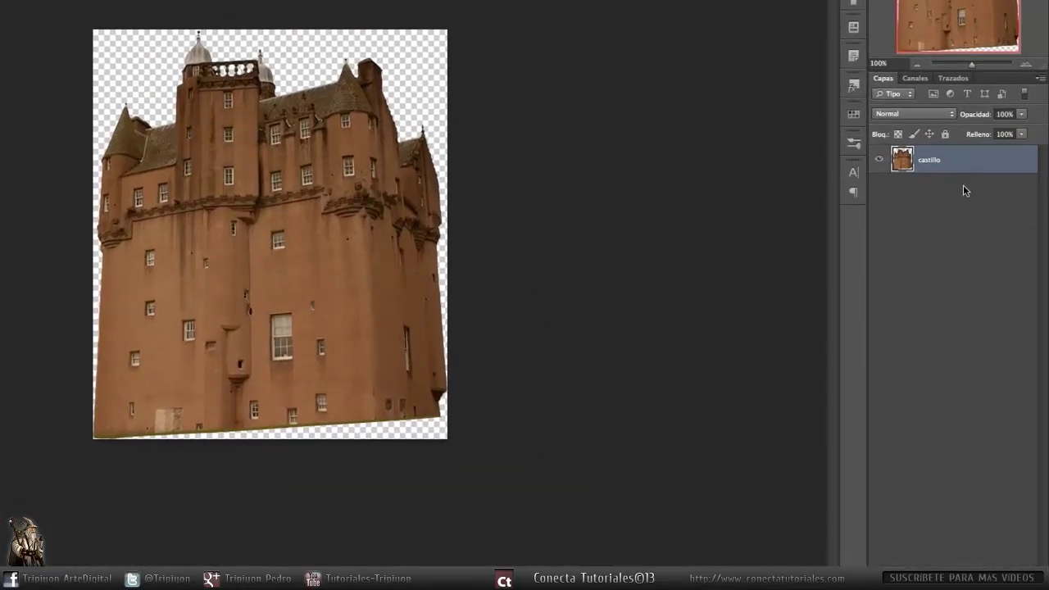
pyautogui.rightClick(964, 164)
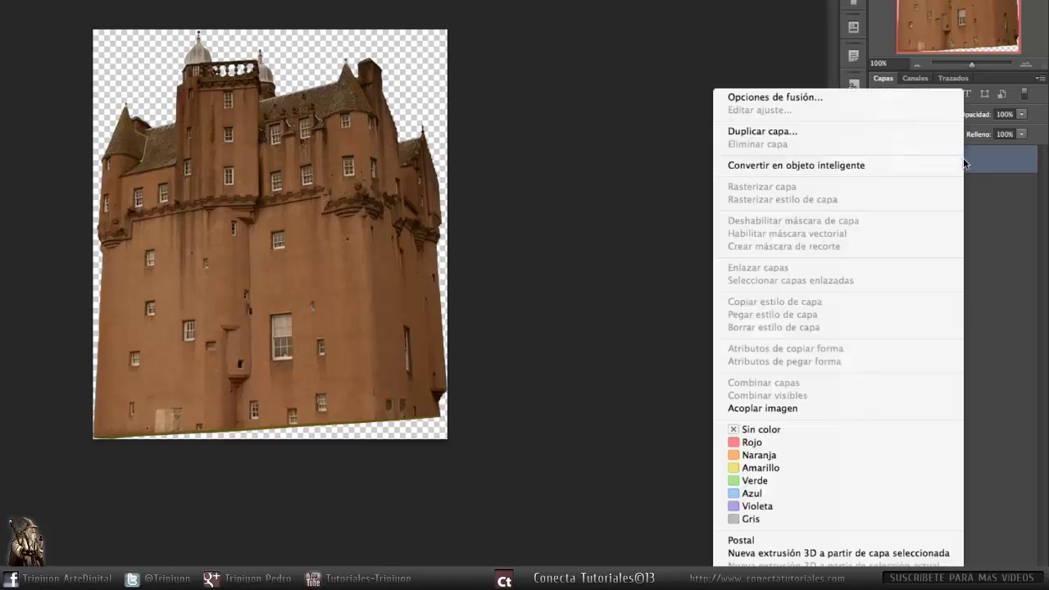
pyautogui.click(943, 133)
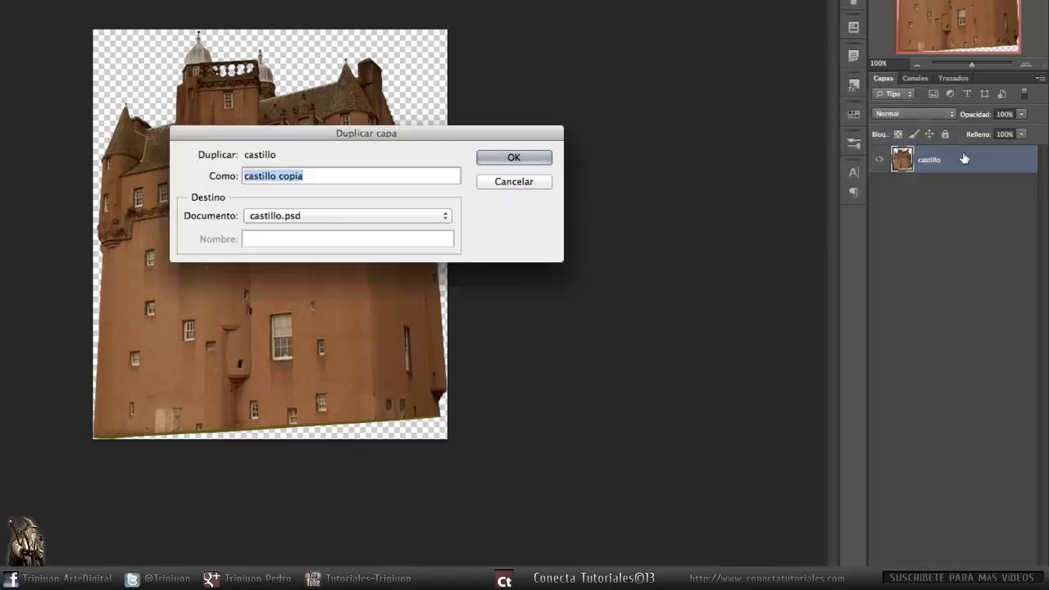
pyautogui.click(348, 216)
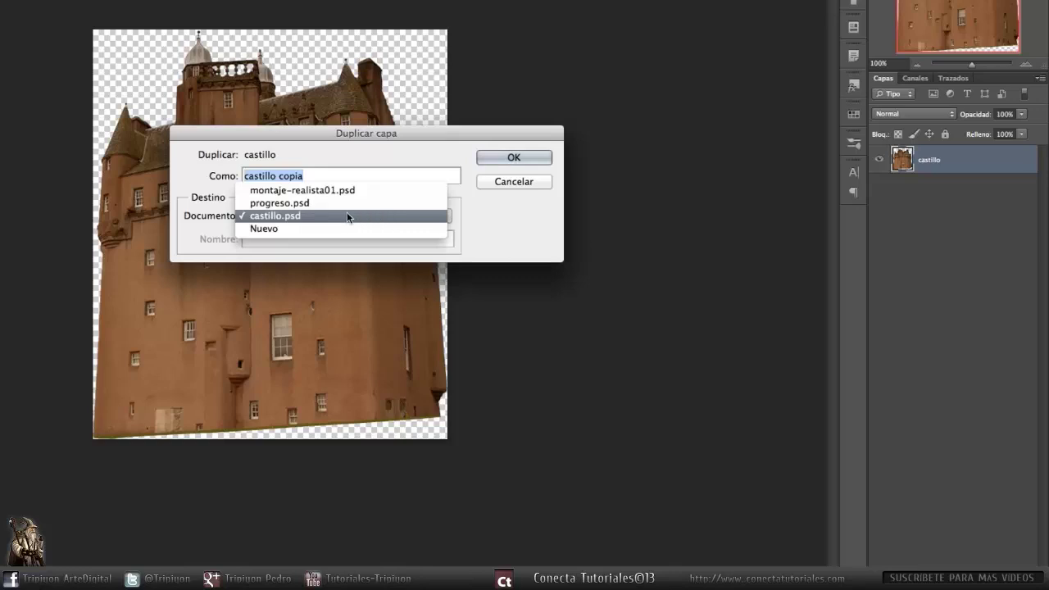
pyautogui.click(347, 215)
pyautogui.click(528, 160)
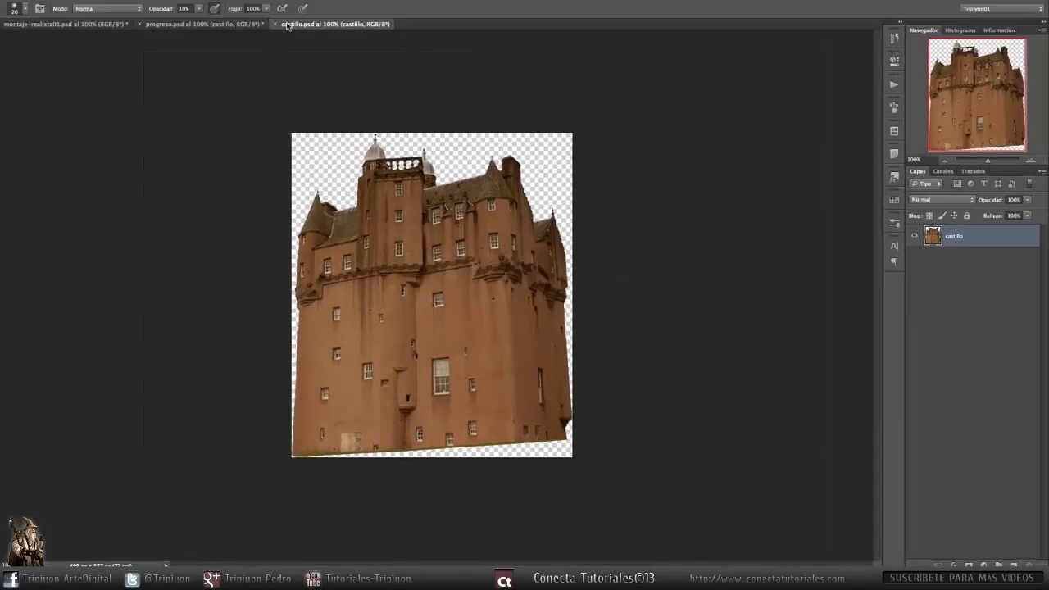
pyautogui.press('super+w')
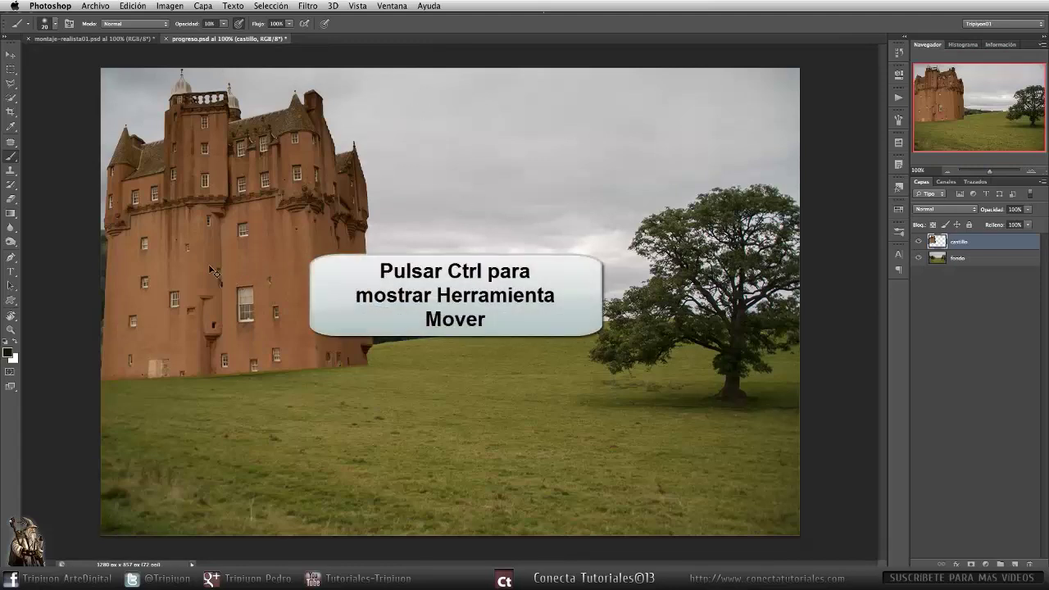
# Move the castle between the two trees and distort its lower corners so the base sits level on the grass
pyautogui.moveTo(238, 282); pyautogui.dragTo(476, 282)
pyautogui.moveTo(408, 270); pyautogui.dragTo(387, 271)
pyautogui.hotkey('ctrl', 't')
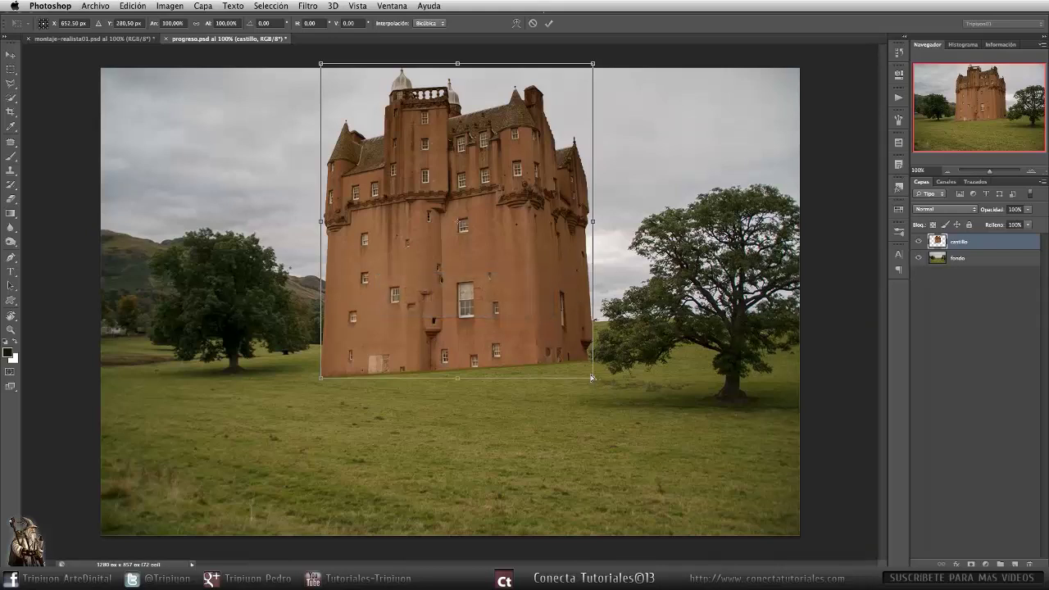
pyautogui.moveTo(594, 380); pyautogui.dragTo(584, 391)
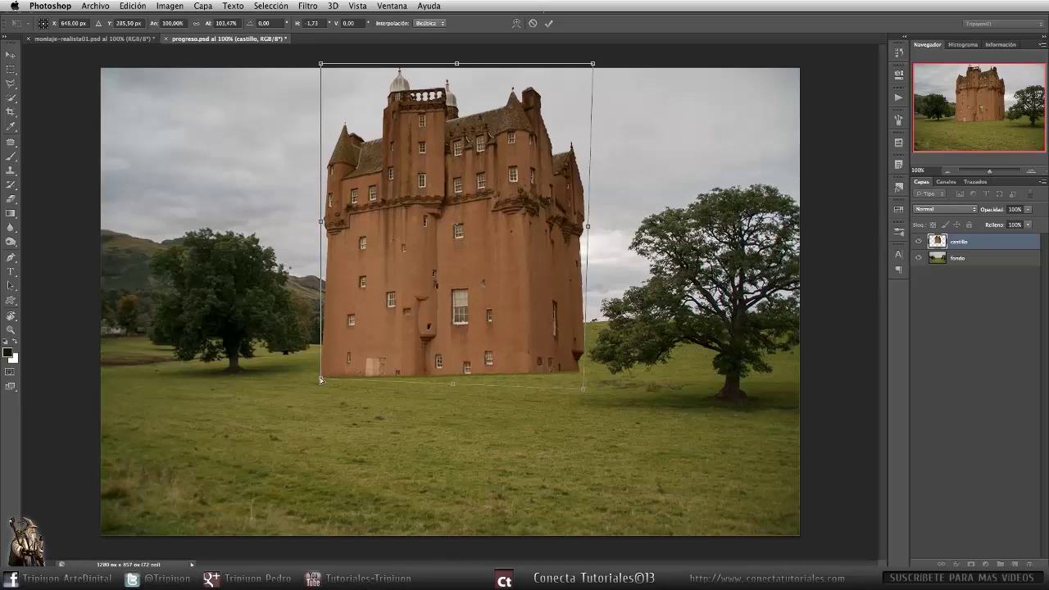
pyautogui.moveTo(319, 379); pyautogui.dragTo(337, 364)
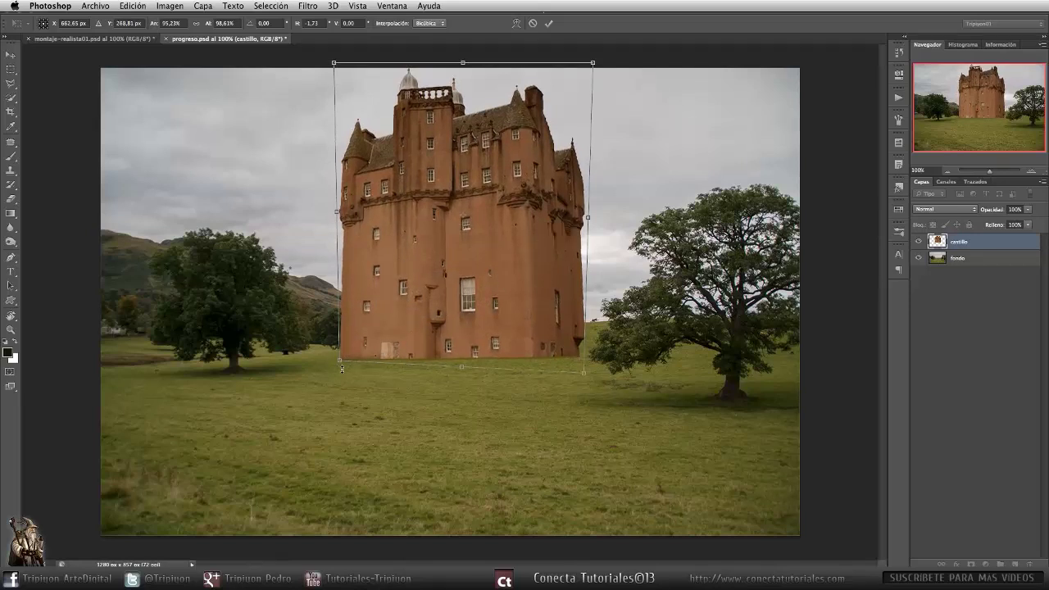
pyautogui.moveTo(343, 362); pyautogui.dragTo(343, 356)
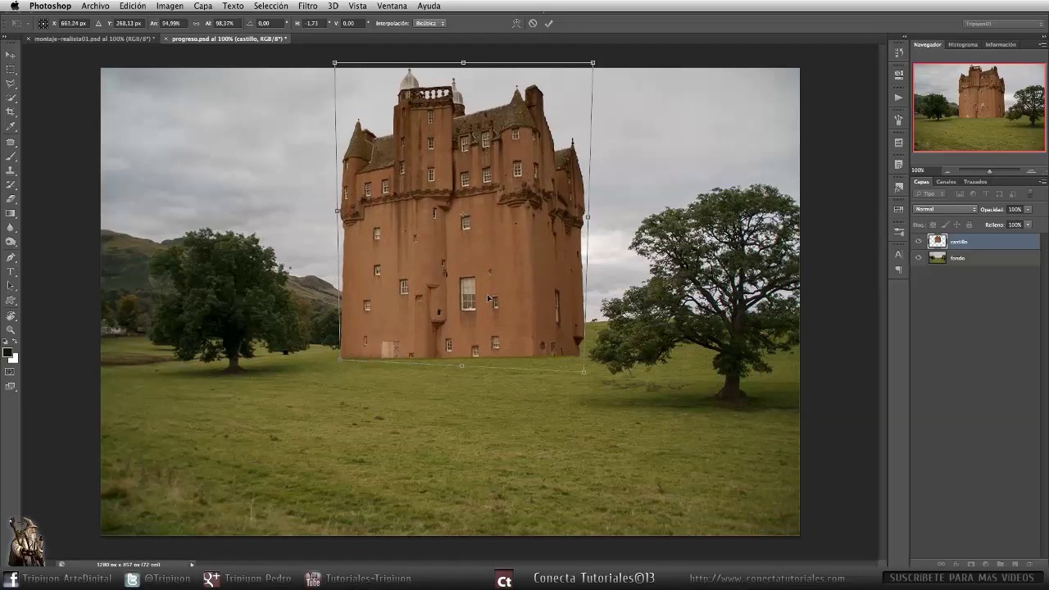
pyautogui.press('Return')
pyautogui.press('b')
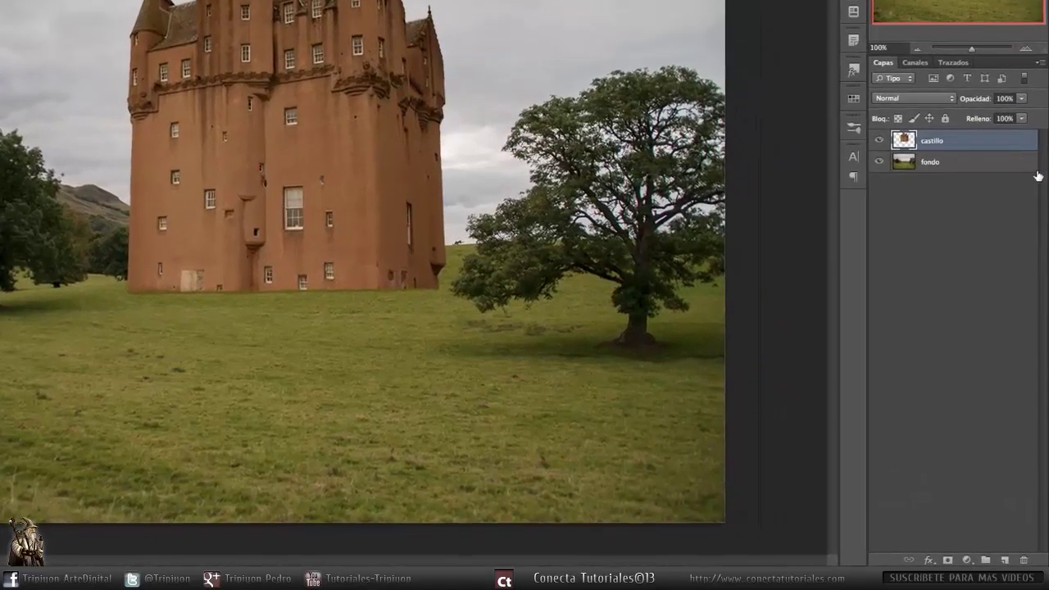
# Add a Color Balance adjustment clipped to the castillo layer, shifting the midtones towards cyan and setting yellow-blue to +10
pyautogui.click(970, 560)
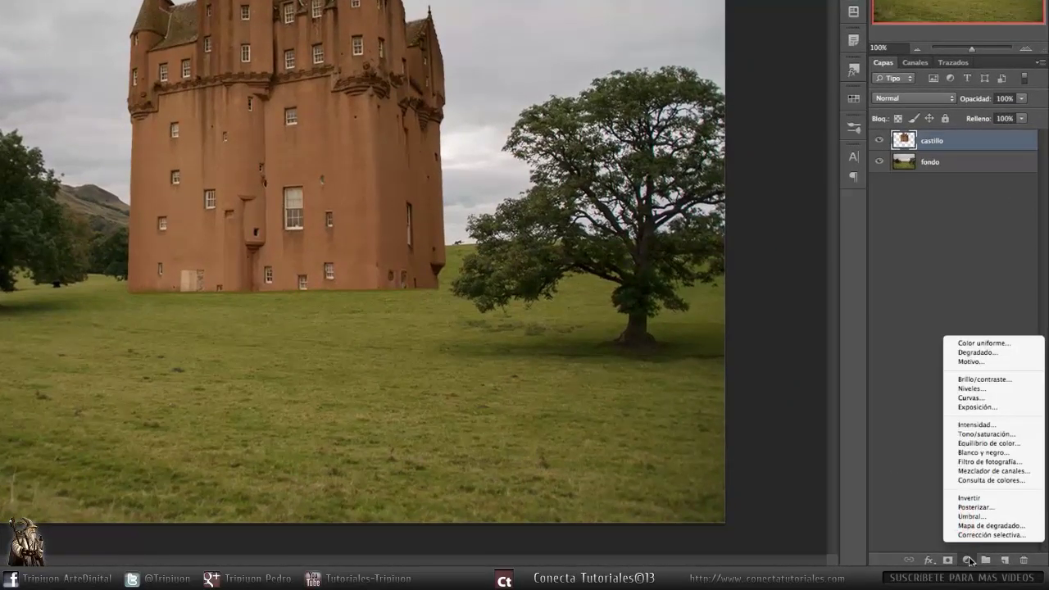
pyautogui.click(990, 441)
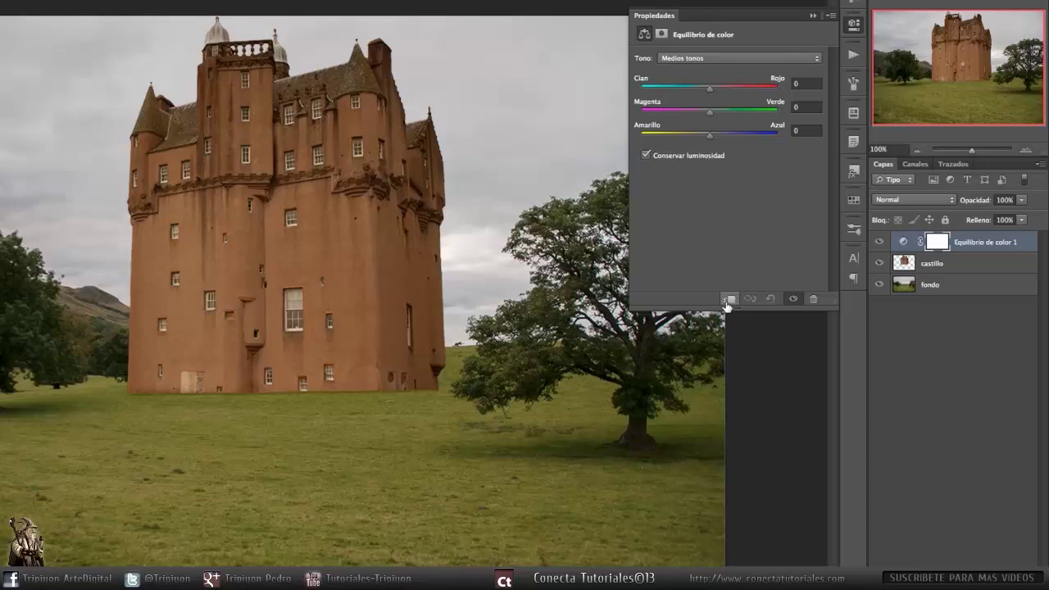
pyautogui.click(729, 300)
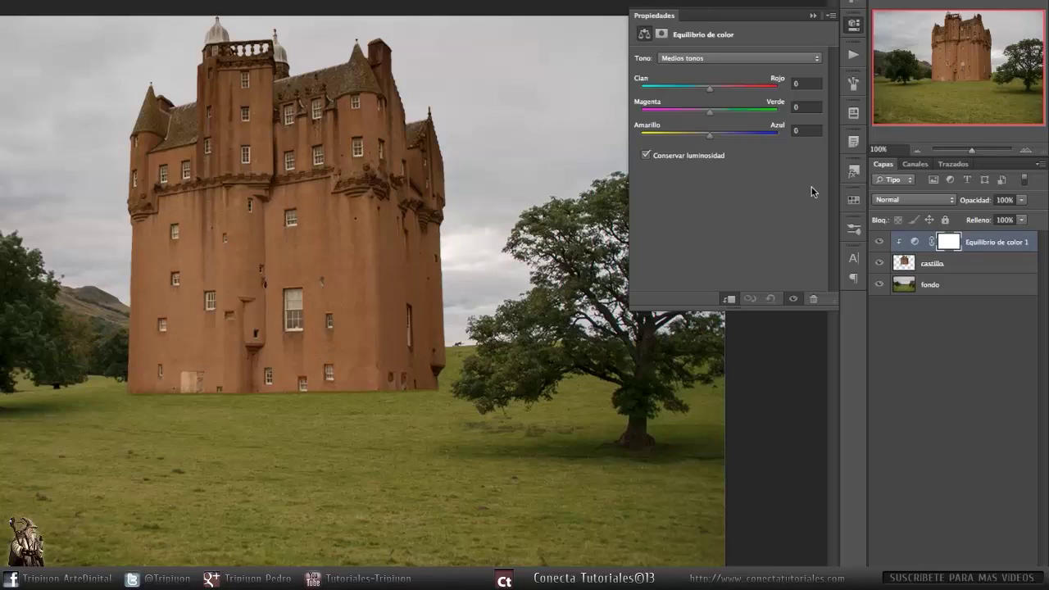
pyautogui.moveTo(710, 134); pyautogui.dragTo(717, 134)
pyautogui.moveTo(710, 93); pyautogui.dragTo(695, 95)
pyautogui.moveTo(717, 136); pyautogui.dragTo(715, 136)
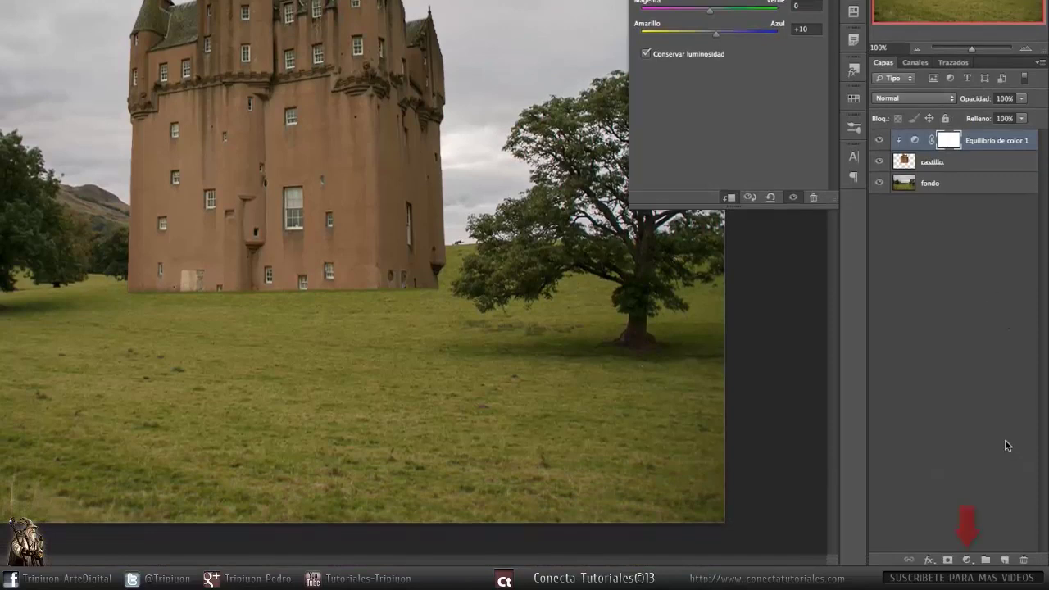
# Add a Levels adjustment clipped to the castle with input black 11, input white 237 and output black 8, and compare before and after
pyautogui.click(968, 561)
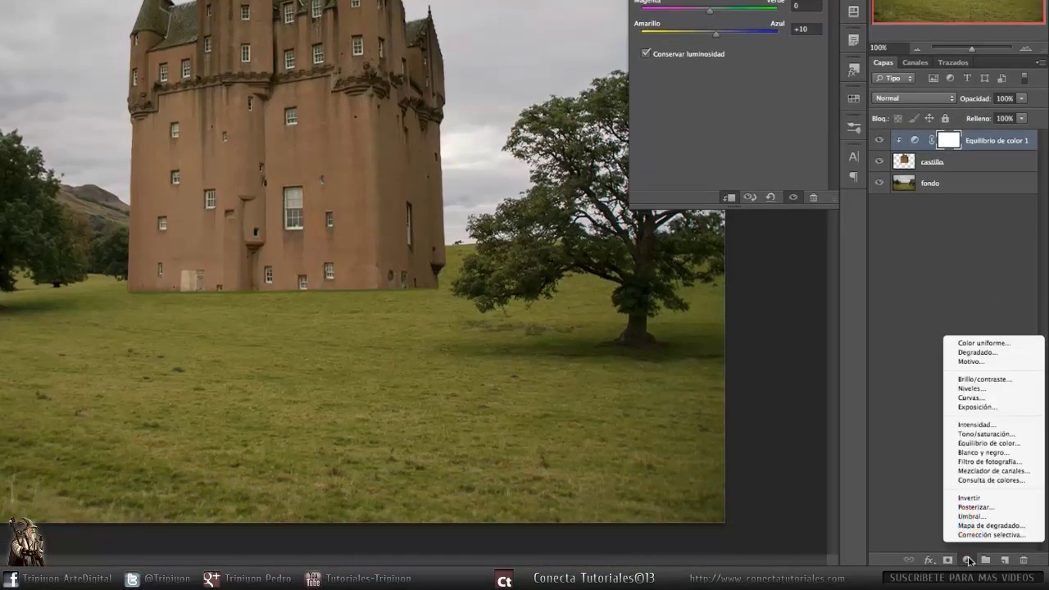
pyautogui.click(989, 387)
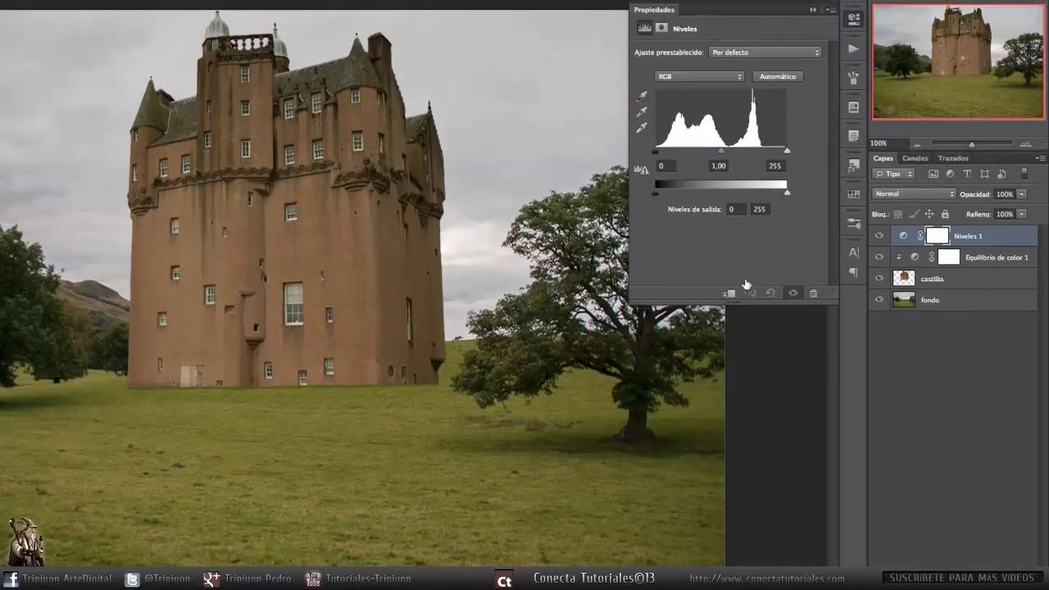
pyautogui.click(729, 293)
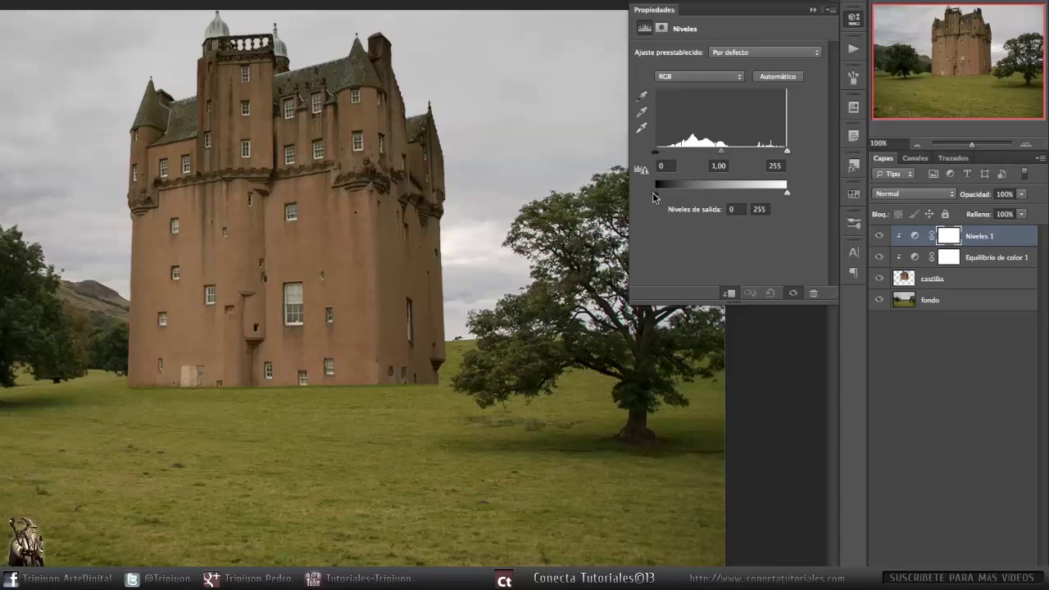
pyautogui.moveTo(655, 197); pyautogui.dragTo(662, 201)
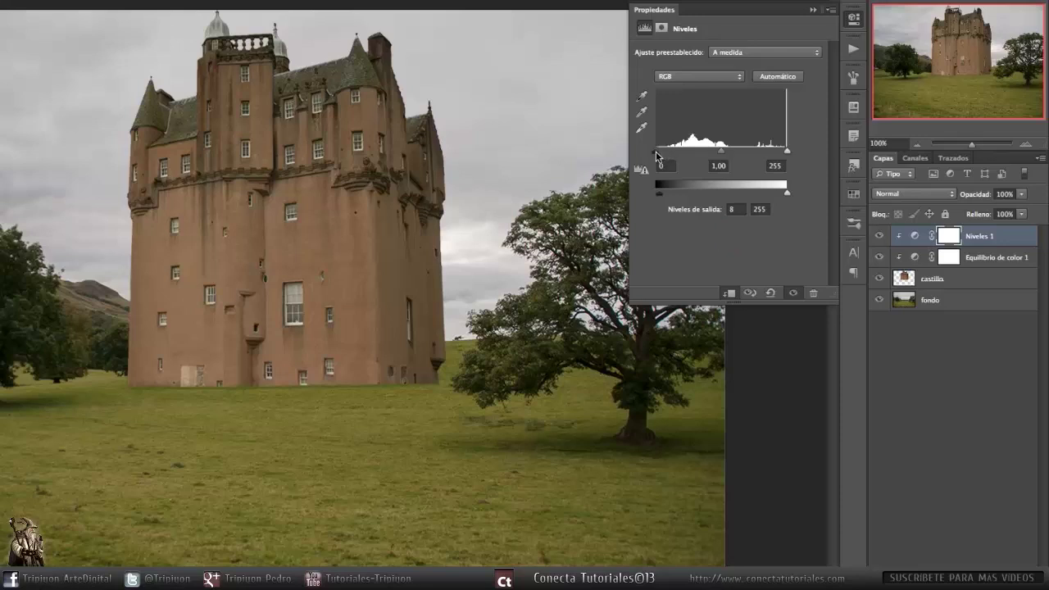
pyautogui.moveTo(656, 152); pyautogui.dragTo(661, 154)
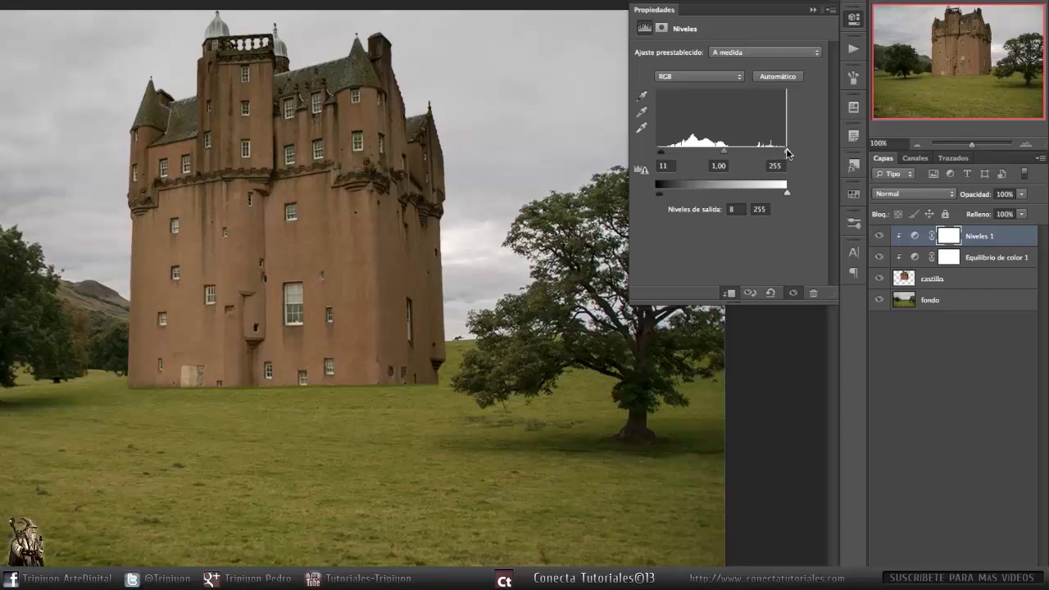
pyautogui.moveTo(787, 153); pyautogui.dragTo(779, 153)
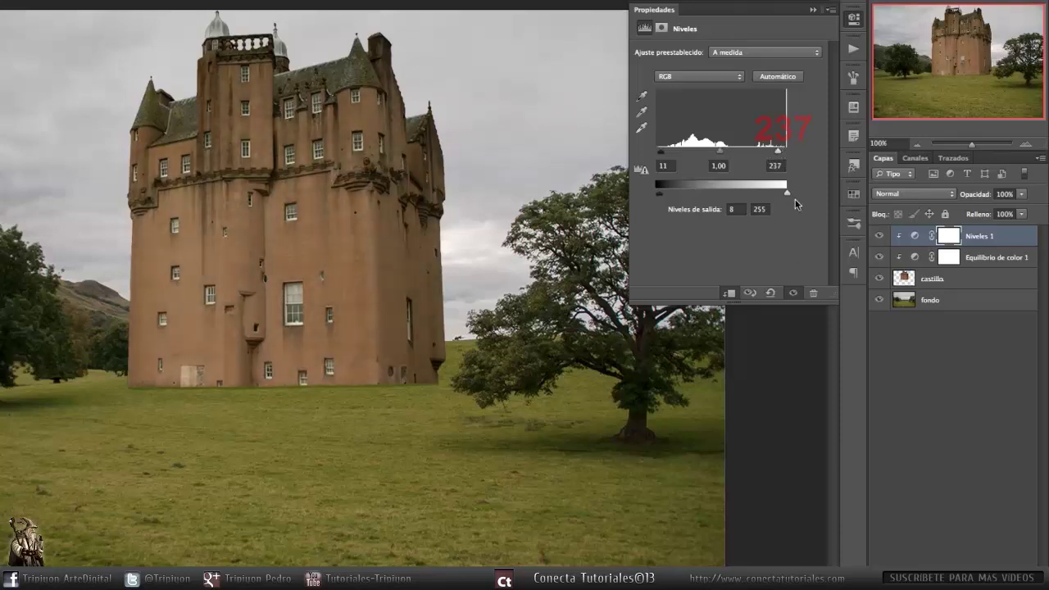
pyautogui.click(795, 293)
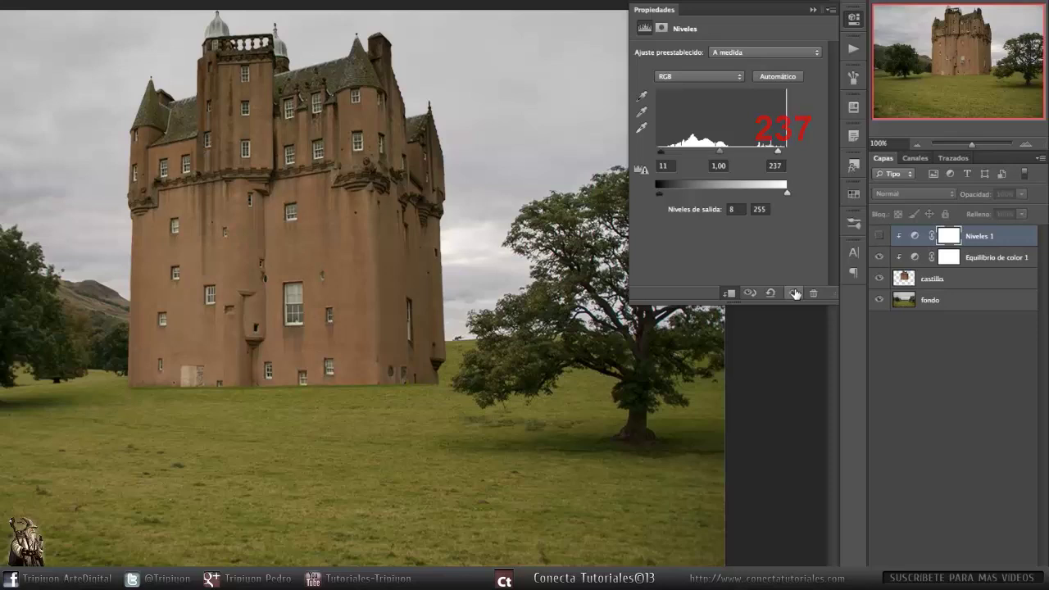
pyautogui.click(794, 292)
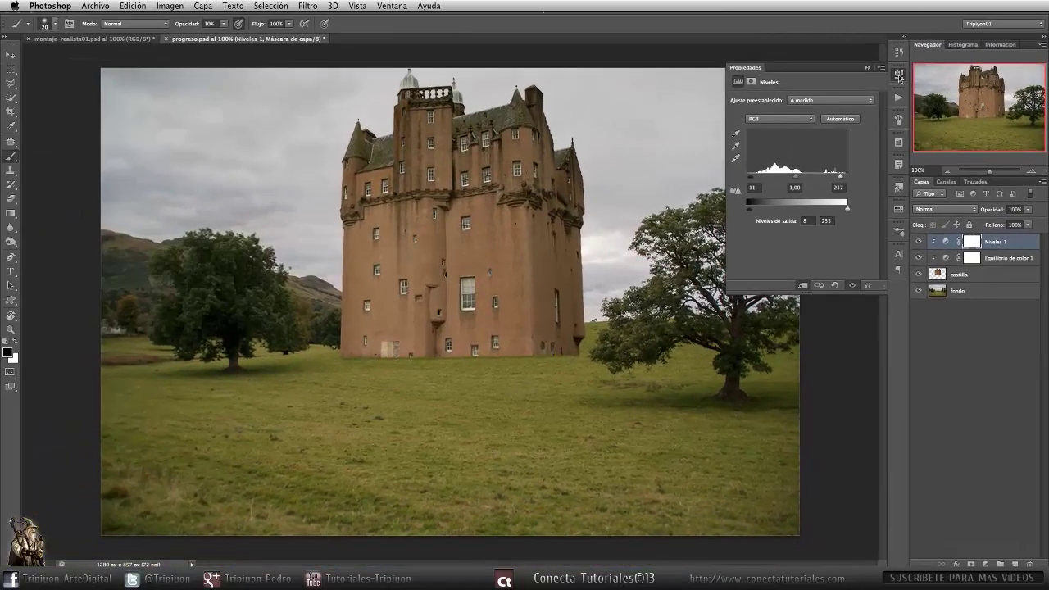
pyautogui.click(899, 74)
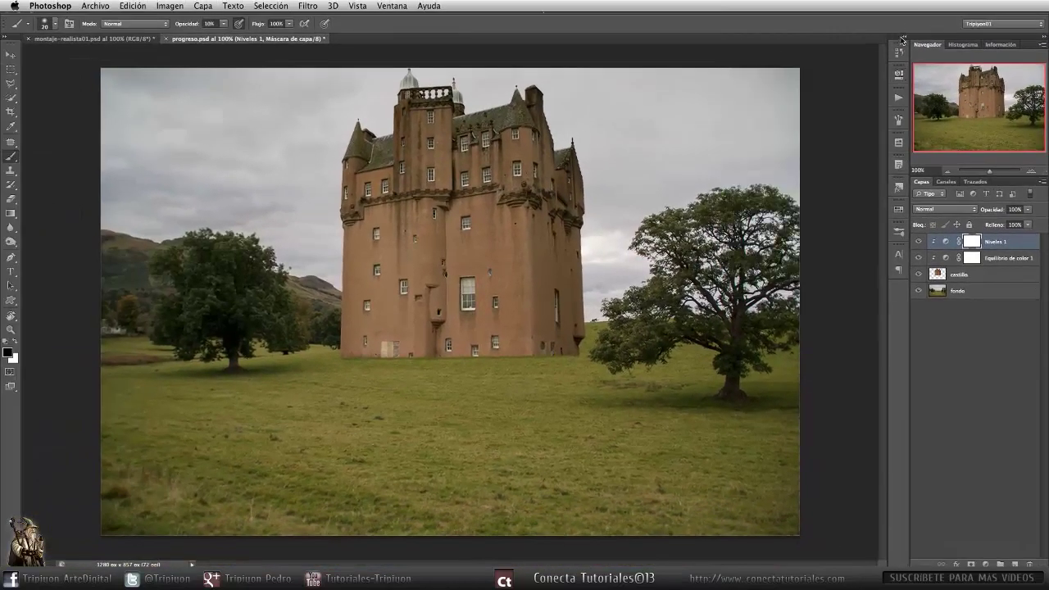
# Create a new layer directly below the castillo layer and name it "sombra castillo"
pyautogui.click(1022, 277)
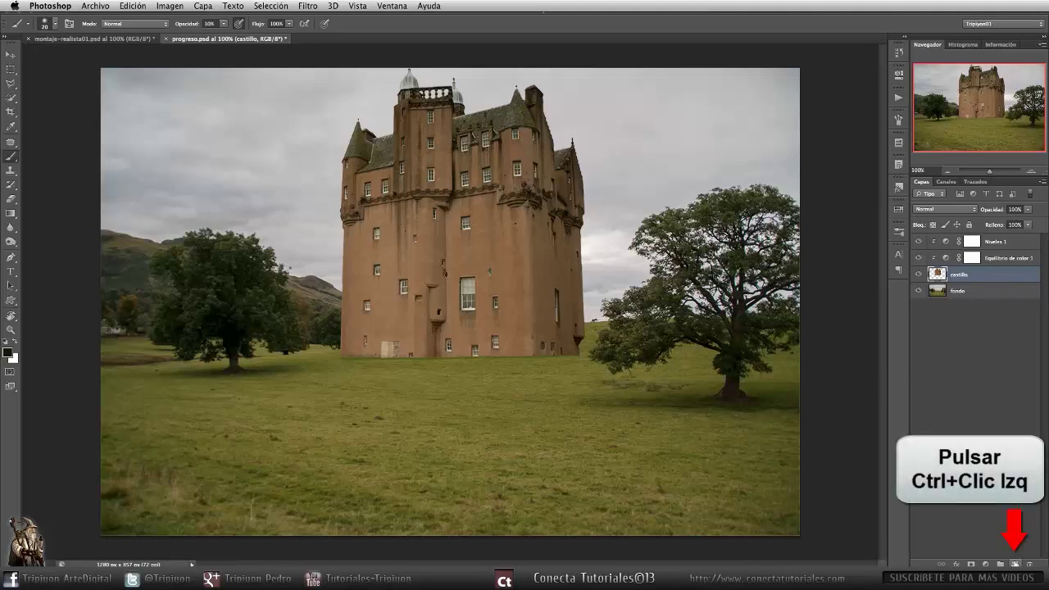
pyautogui.keyDown('ctrl'); pyautogui.click(1016, 564); pyautogui.keyUp('ctrl')
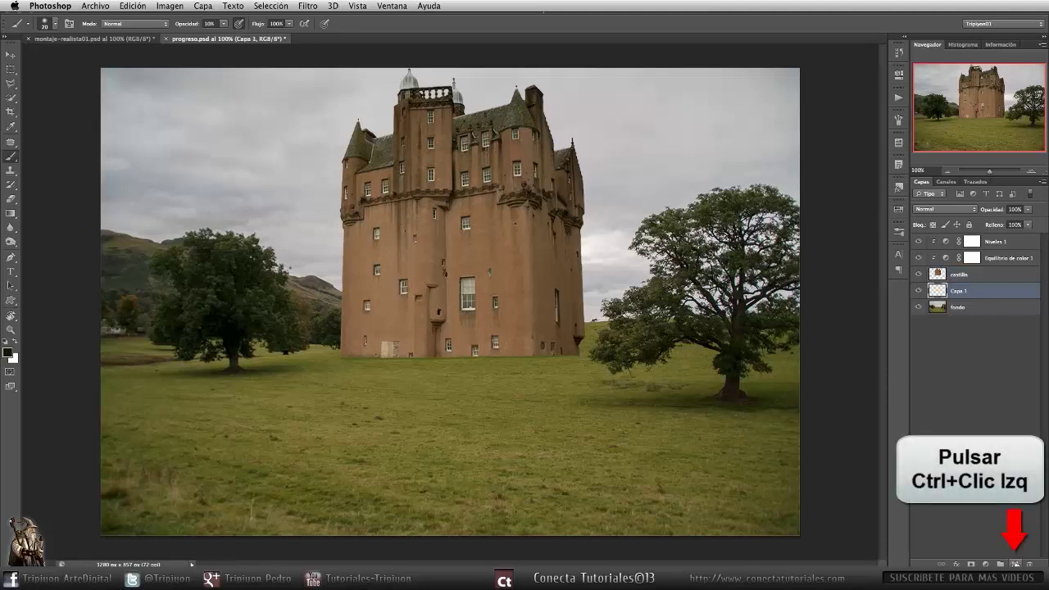
pyautogui.doubleClick(961, 291)
pyautogui.write('sombra castillo')
pyautogui.press('Return')
# Inspect the castle's base by hiding and showing the castillo layer, and add a layer mask to that layer
pyautogui.scroll(9, 589, 351)
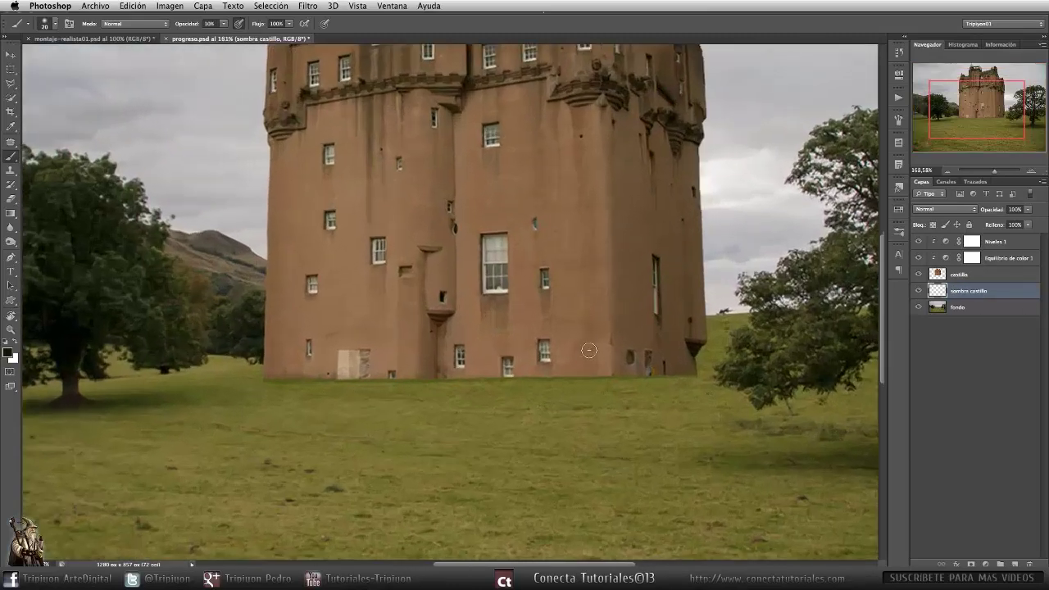
pyautogui.scroll(5, 588, 351)
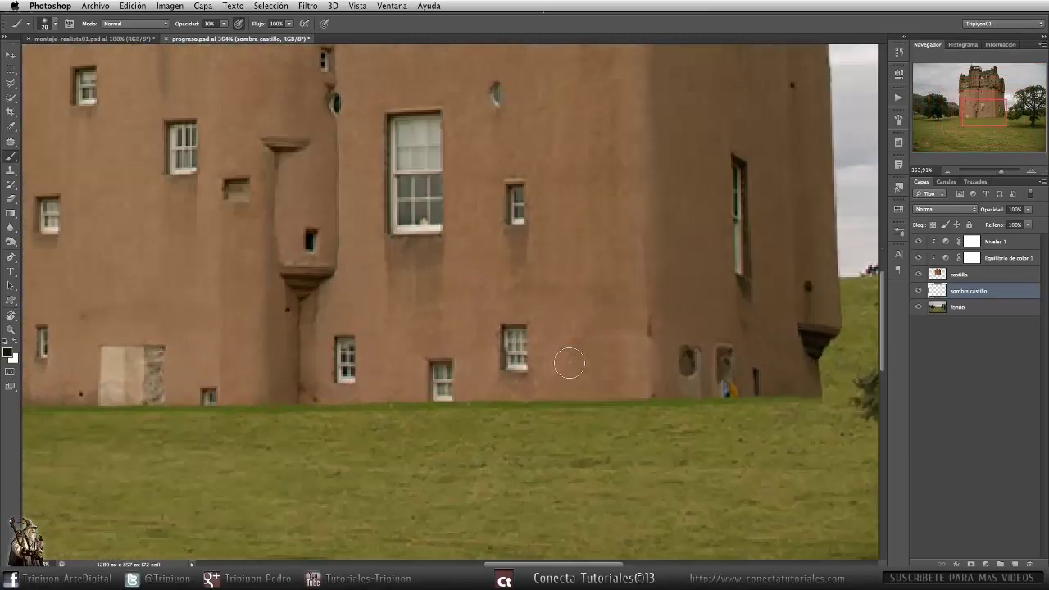
pyautogui.moveTo(414, 306); pyautogui.dragTo(600, 262)
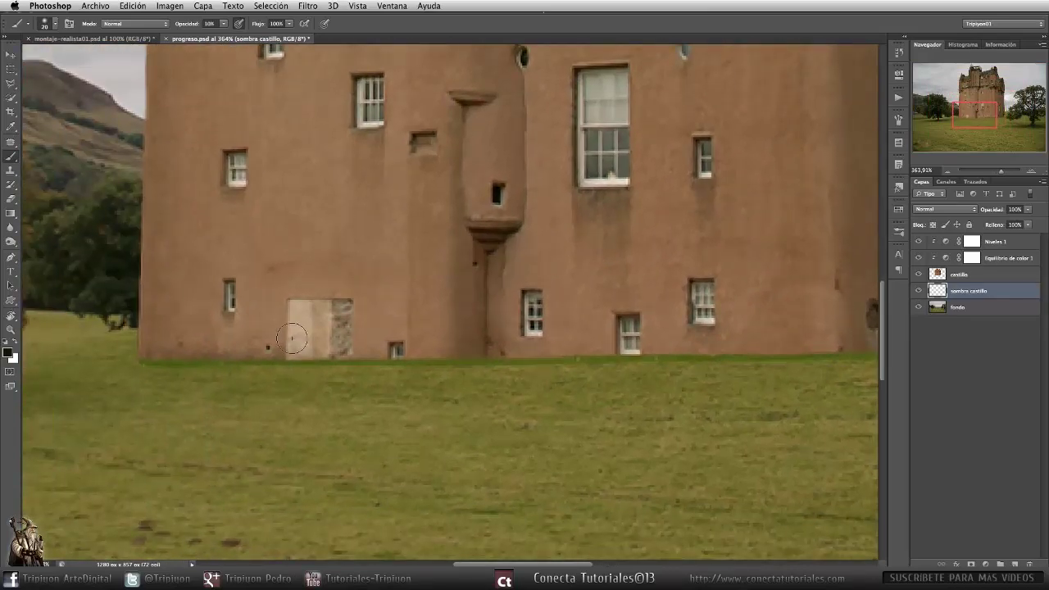
pyautogui.scroll(4, 134, 370)
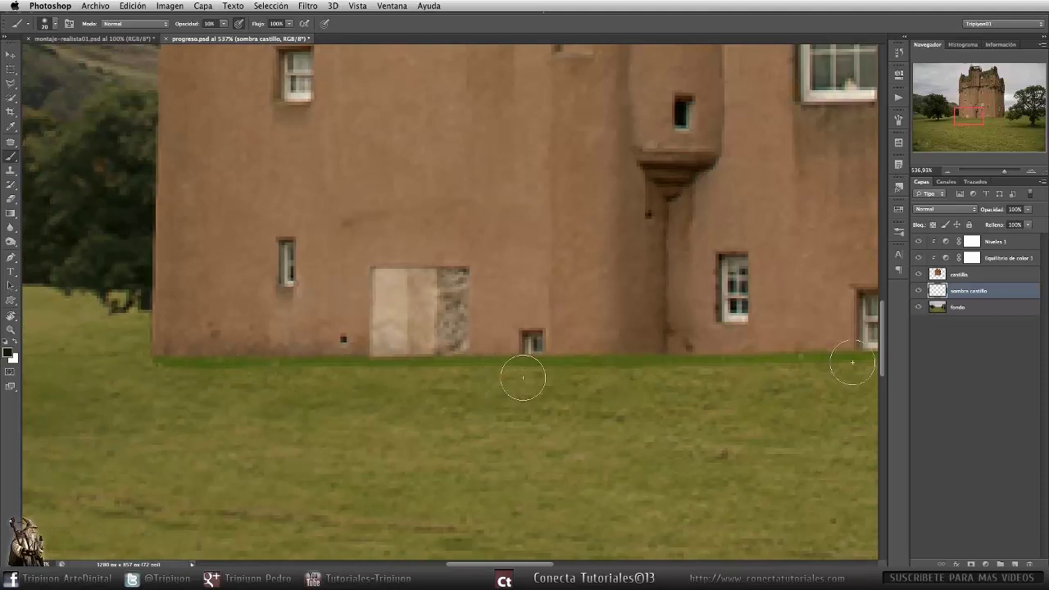
pyautogui.click(918, 275)
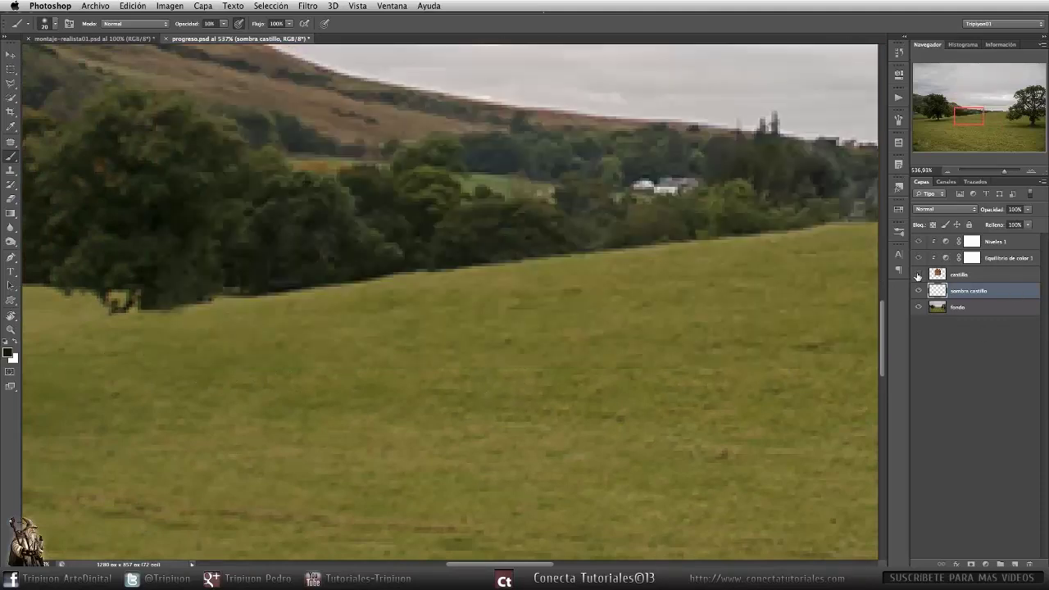
pyautogui.click(918, 276)
pyautogui.moveTo(942, 276); pyautogui.dragTo(995, 274)
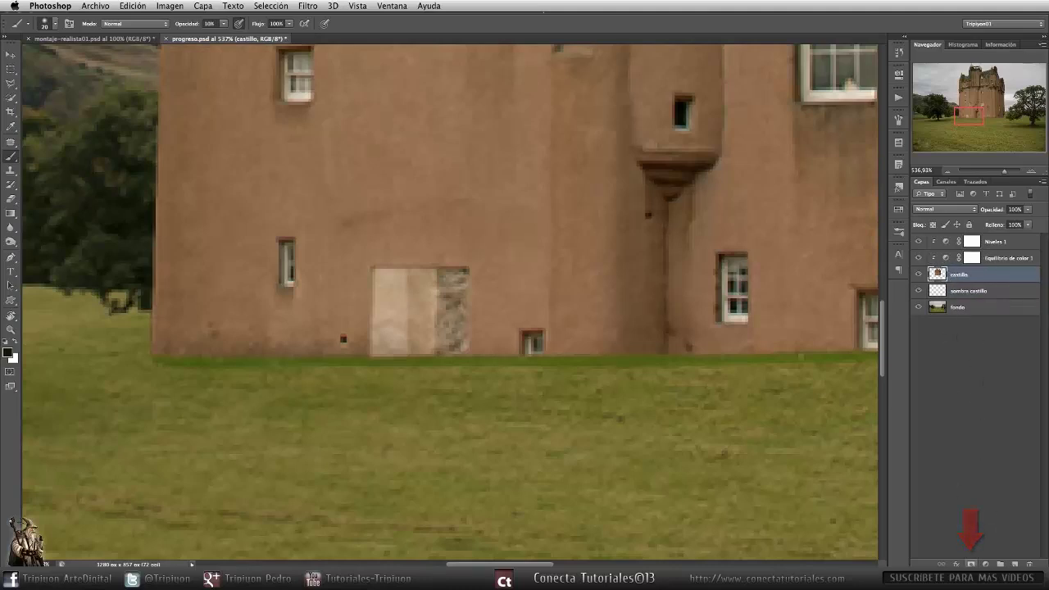
pyautogui.click(971, 564)
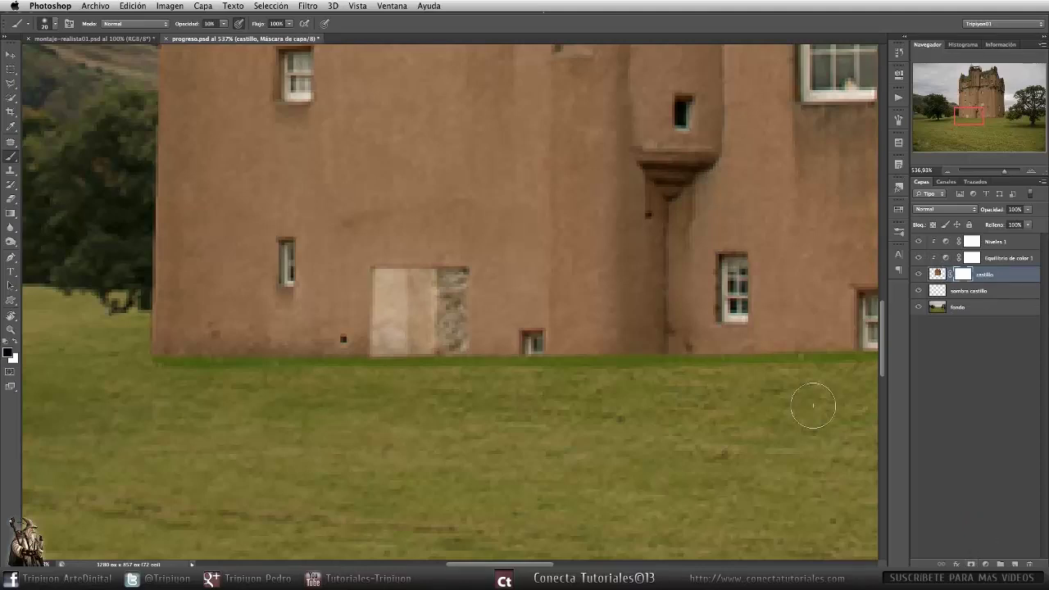
# Choose a soft round tip for the Brush tool and reset the colours to default with black as foreground
pyautogui.press('b')
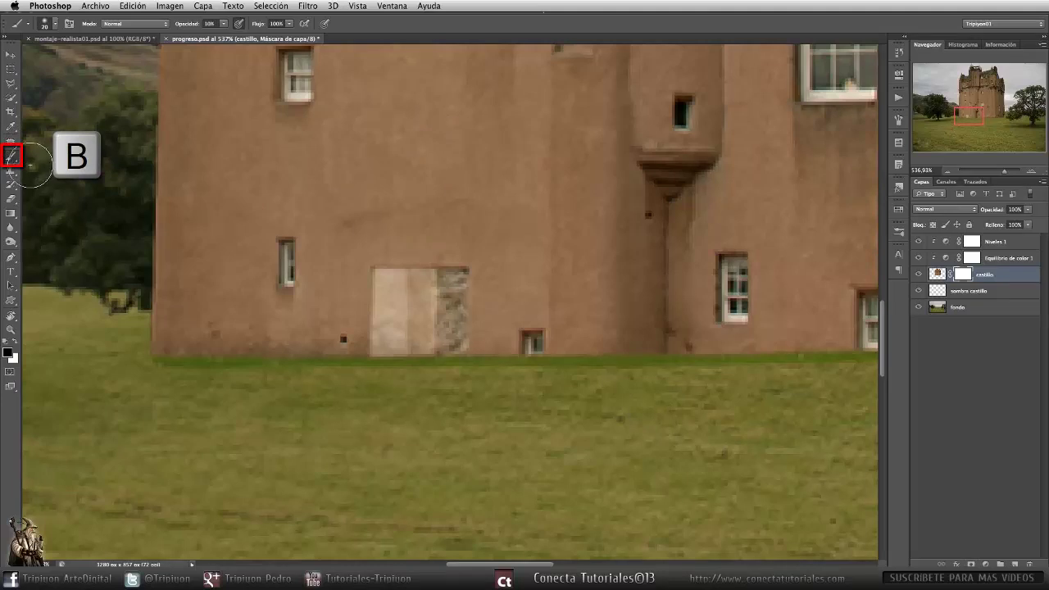
pyautogui.rightClick(459, 219)
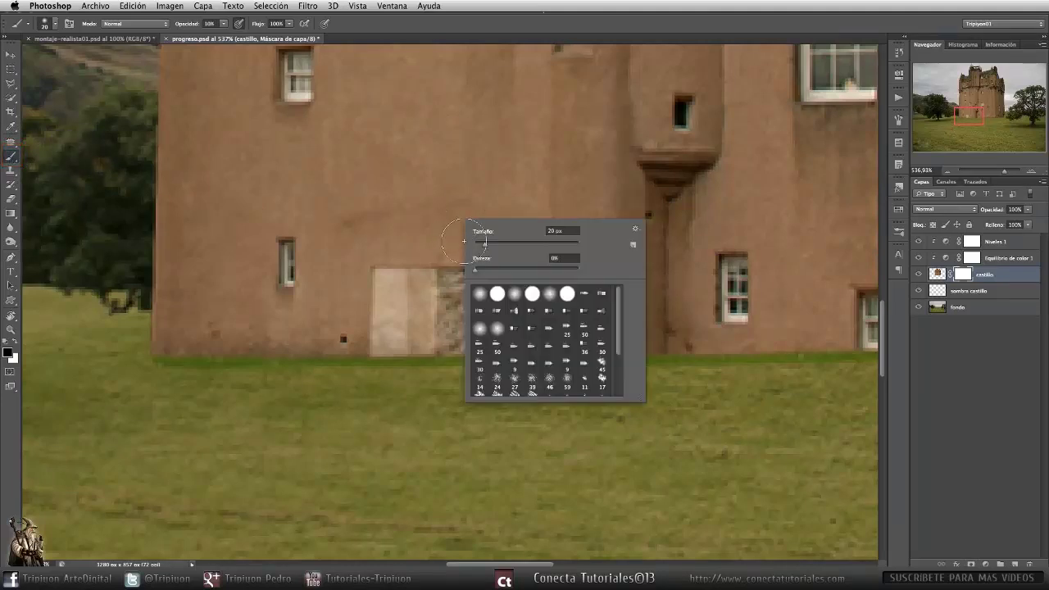
pyautogui.click(515, 294)
pyautogui.press('Return')
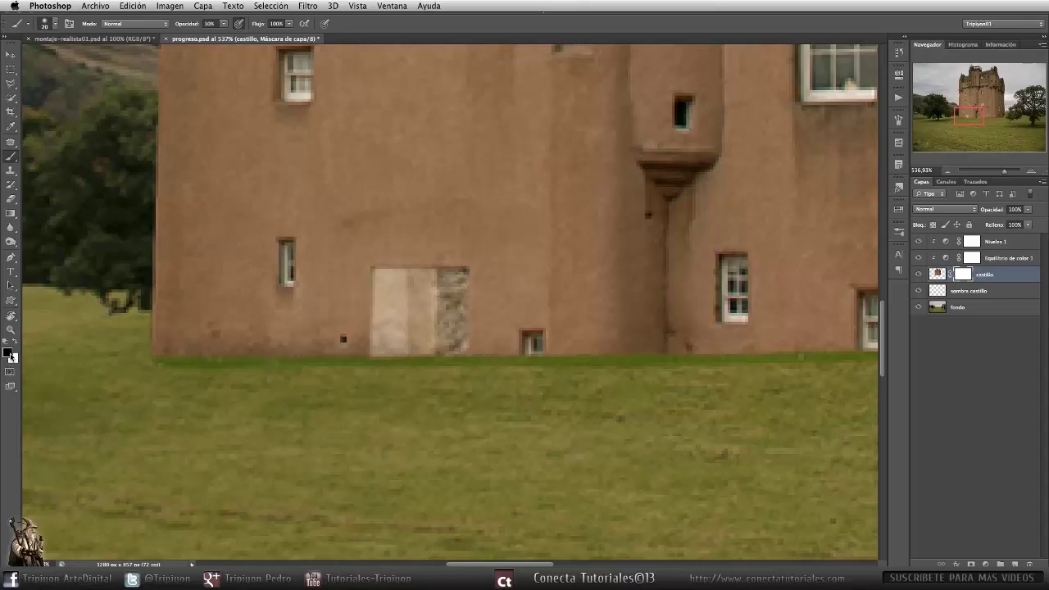
pyautogui.press('d')
# Paint with black at 100% brush opacity on the castillo mask to remove the green strip along the base and soften its right corner
pyautogui.moveTo(273, 396); pyautogui.dragTo(258, 397)
pyautogui.press('0')
pyautogui.moveTo(181, 392)
pyautogui.mouseDown()
pyautogui.moveTo(223, 402)
pyautogui.moveTo(202, 370)
pyautogui.moveTo(369, 376)
pyautogui.mouseUp()
pyautogui.moveTo(451, 383); pyautogui.dragTo(238, 382)
pyautogui.moveTo(189, 369)
pyautogui.mouseDown()
pyautogui.moveTo(522, 369)
pyautogui.moveTo(234, 369)
pyautogui.mouseUp()
pyautogui.moveTo(233, 369); pyautogui.dragTo(672, 366)
pyautogui.moveTo(689, 366)
pyautogui.mouseDown()
pyautogui.moveTo(320, 397)
pyautogui.moveTo(560, 388)
pyautogui.moveTo(614, 361)
pyautogui.moveTo(566, 364)
pyautogui.moveTo(612, 341)
pyautogui.mouseUp()
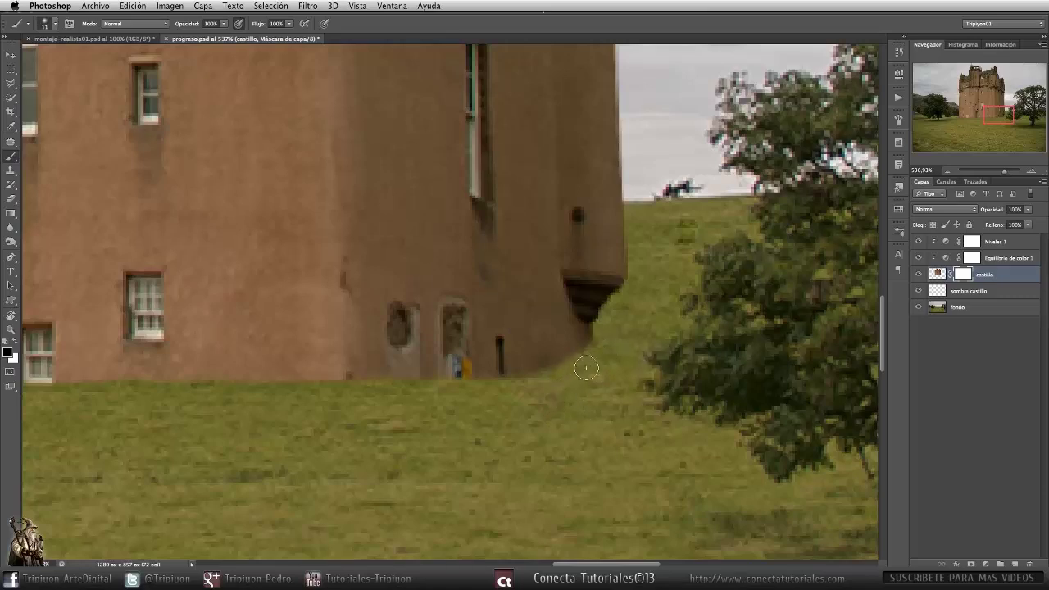
# On the sombra castillo layer, outline a narrow strip along the castle's base with the Polygonal Lasso, extending past its right corner towards the tree
pyautogui.hscroll(-15, 520, 392)
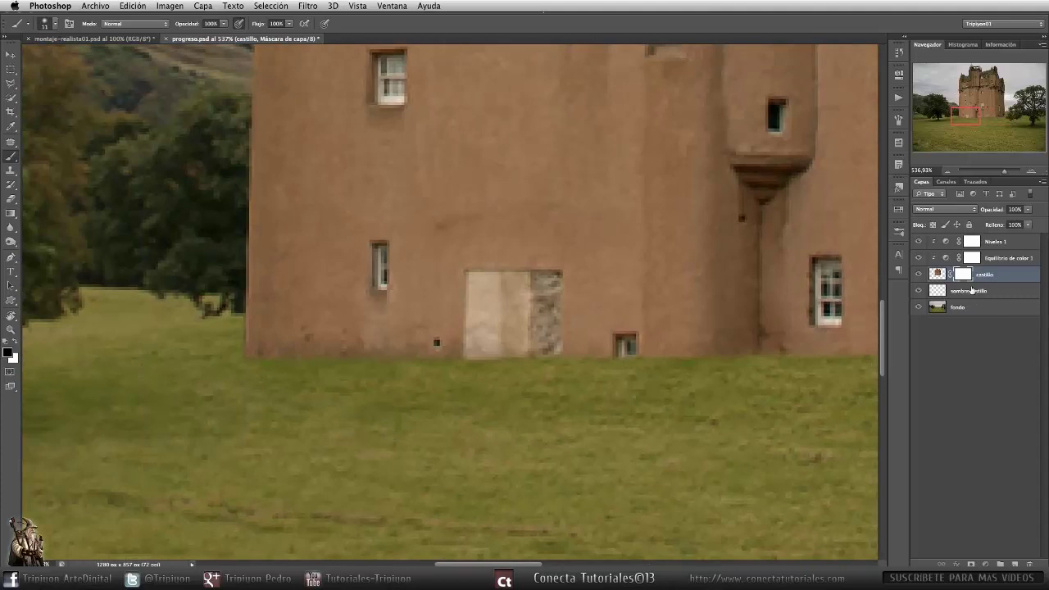
pyautogui.click(972, 291)
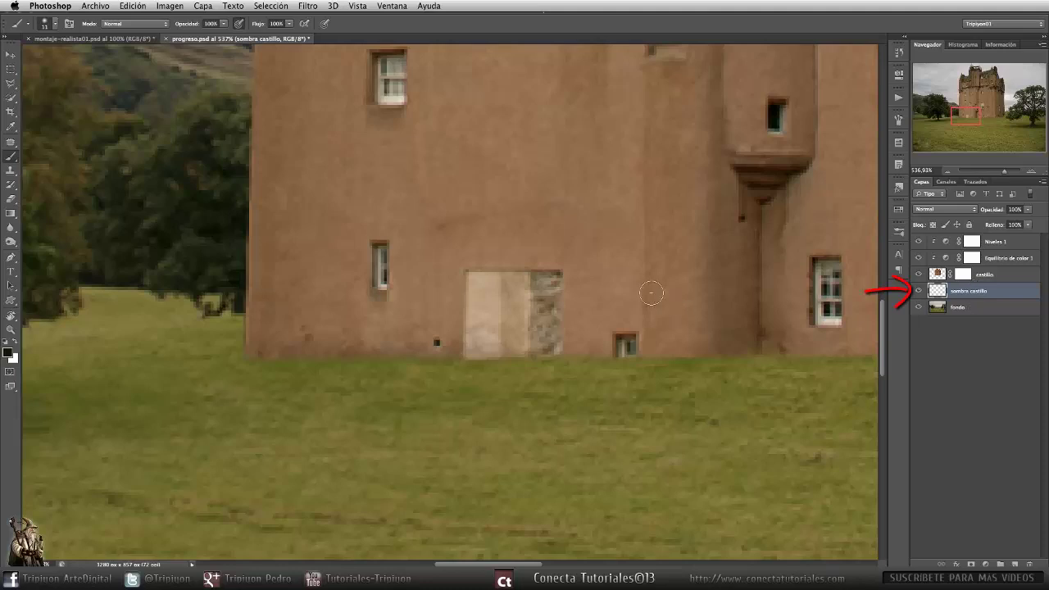
pyautogui.press('l')
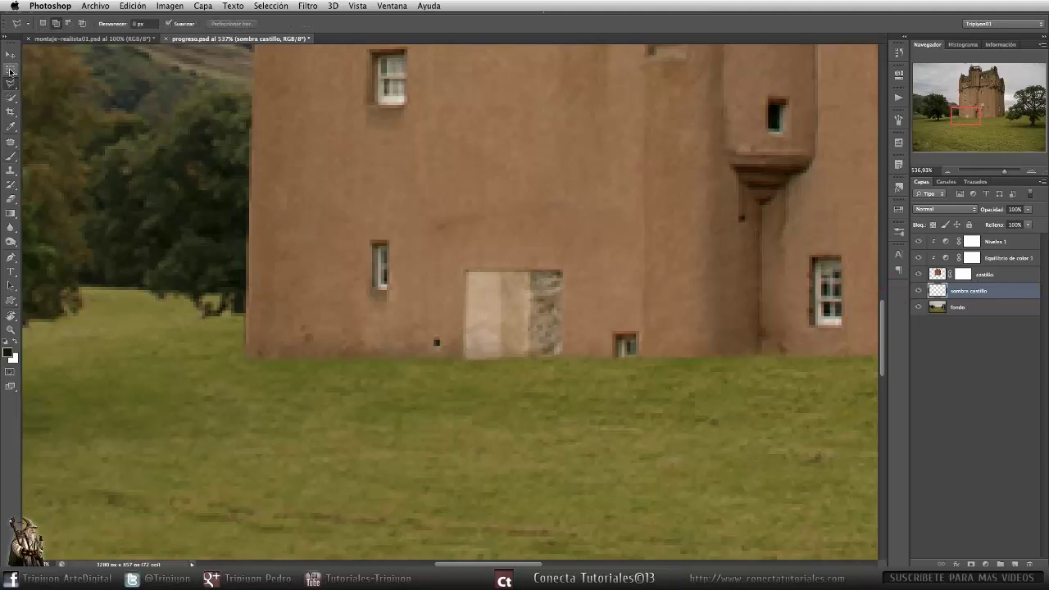
pyautogui.hscroll(3, 232, 399)
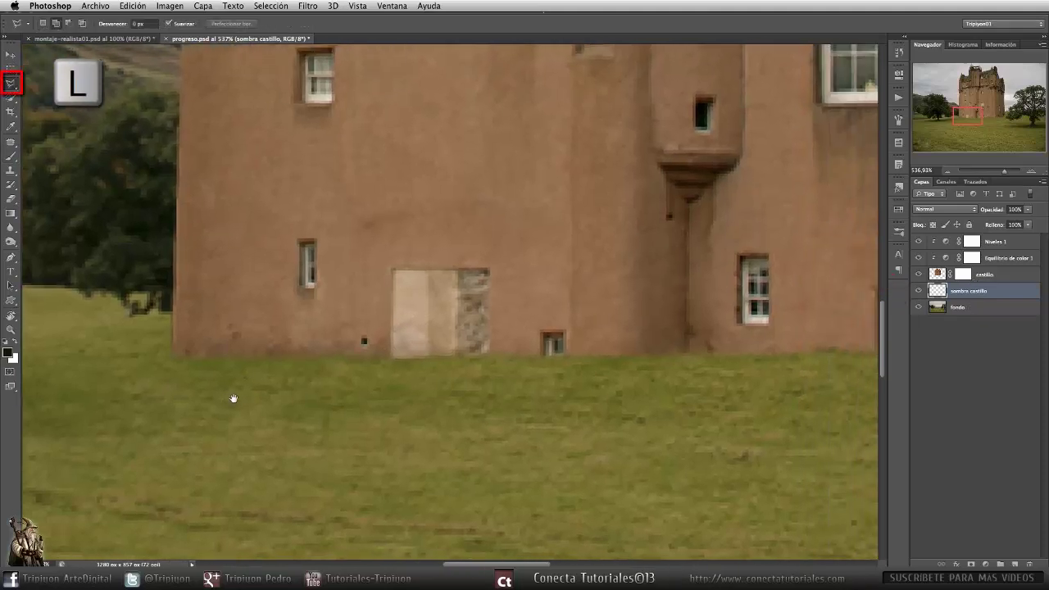
pyautogui.hscroll(2, 211, 386)
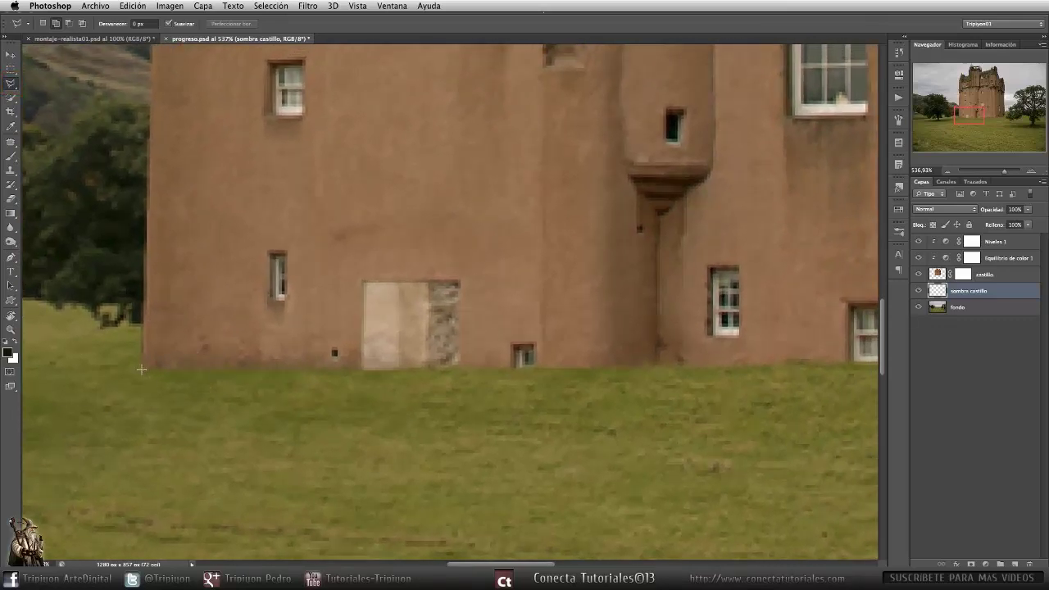
pyautogui.click(160, 386)
pyautogui.click(671, 380)
pyautogui.hscroll(10, 671, 380)
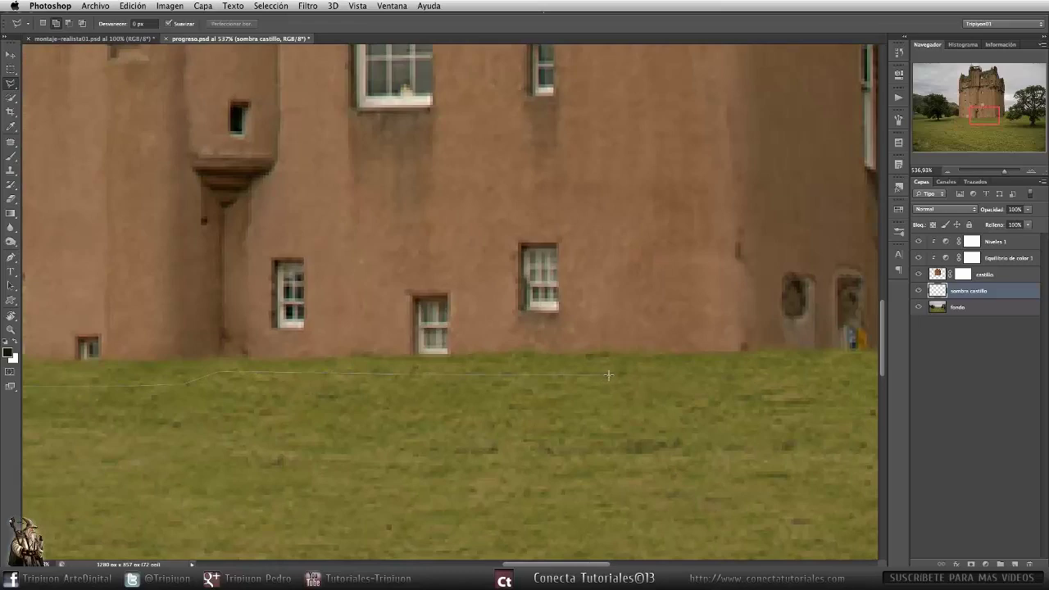
pyautogui.moveTo(707, 368); pyautogui.dragTo(437, 380)
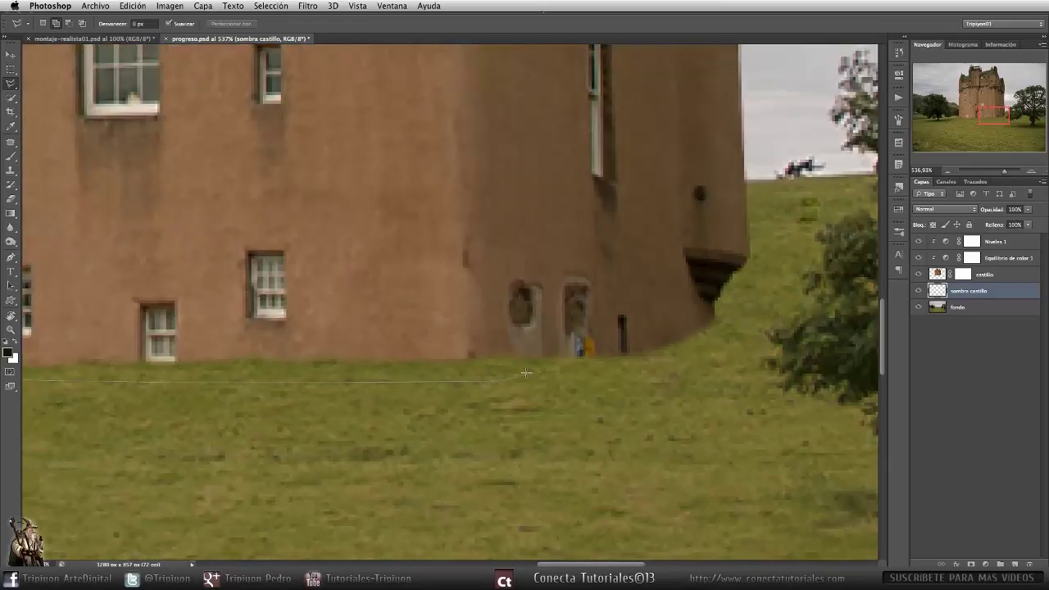
pyautogui.click(747, 364)
pyautogui.click(791, 334)
pyautogui.click(771, 316)
pyautogui.click(102, 294)
pyautogui.moveTo(102, 293); pyautogui.dragTo(656, 301)
pyautogui.moveTo(105, 347); pyautogui.dragTo(551, 339)
pyautogui.click(434, 368)
pyautogui.moveTo(859, 402)
pyautogui.mouseDown()
pyautogui.moveTo(489, 391)
pyautogui.moveTo(498, 383)
pyautogui.mouseUp()
pyautogui.moveTo(684, 359); pyautogui.dragTo(439, 374)
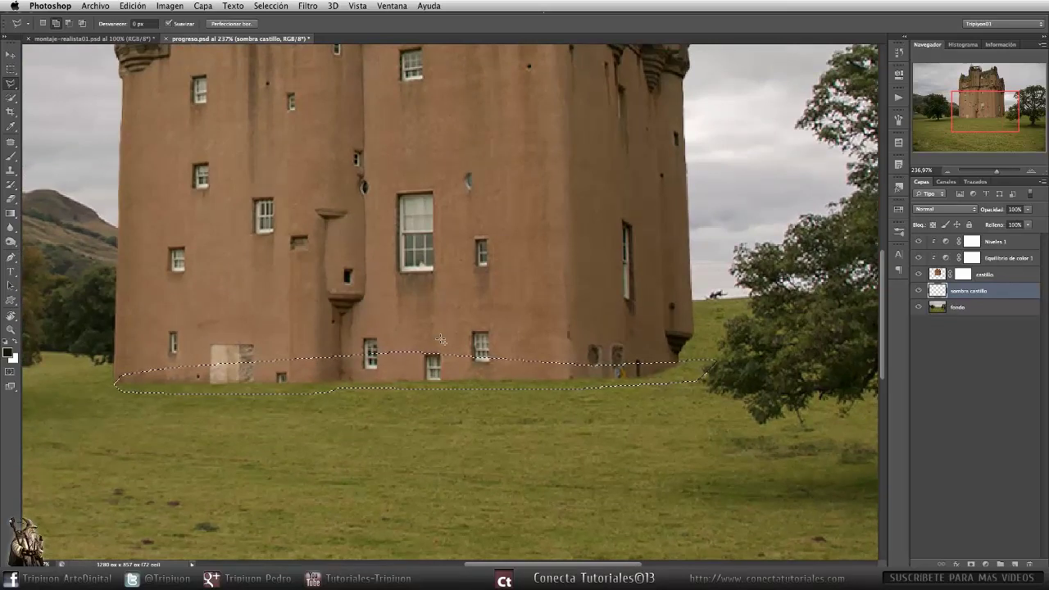
# Fill the strip selection on the sombra castillo layer with the dark foreground colour and deselect
pyautogui.hotkey('alt', 'BackSpace')
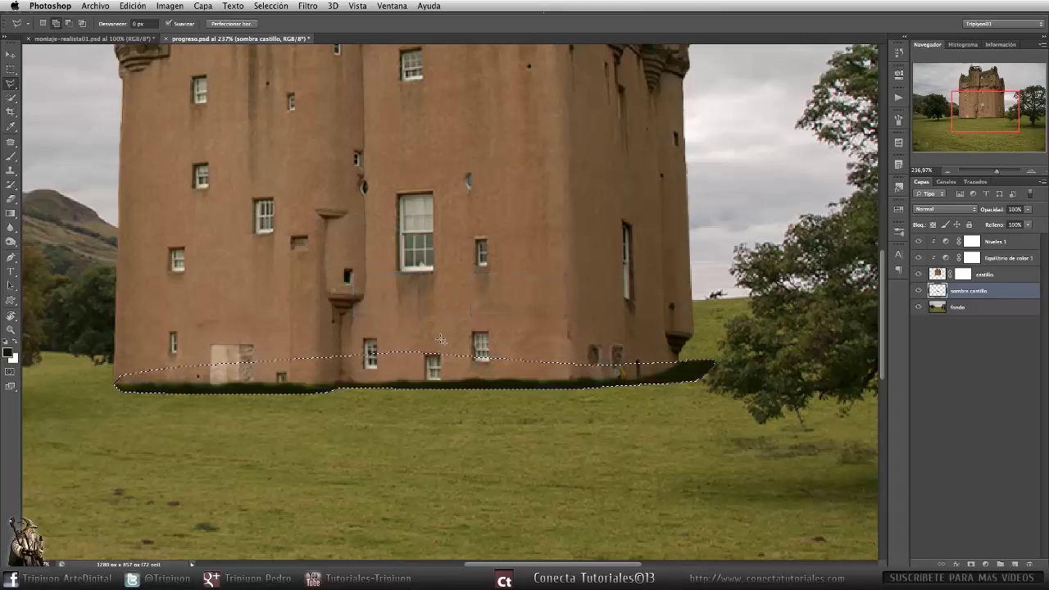
pyautogui.hotkey('ctrl', 'd')
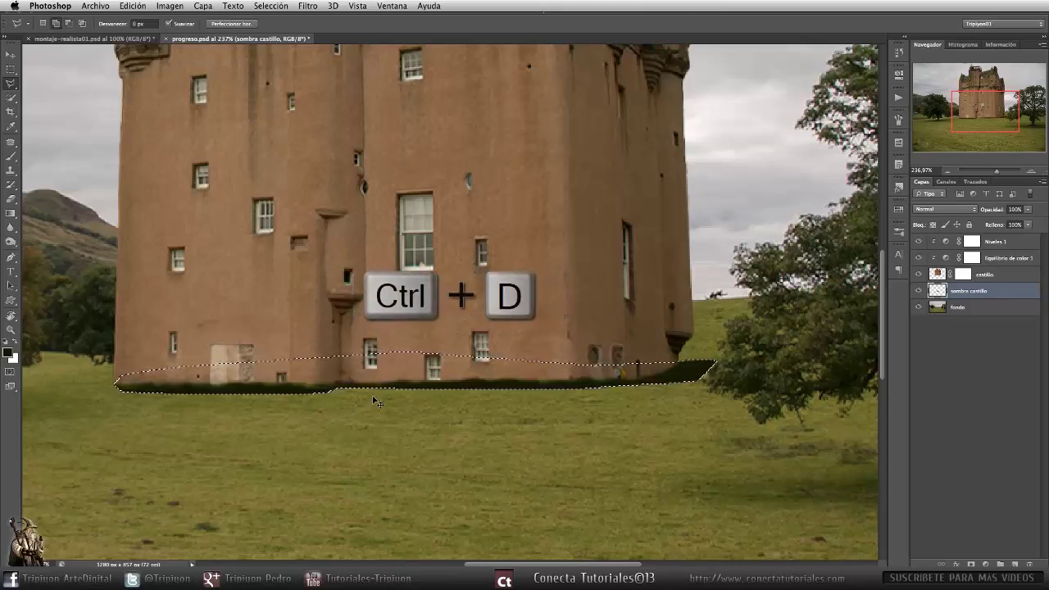
pyautogui.scroll(2, 289, 401)
pyautogui.scroll(-2, 499, 416)
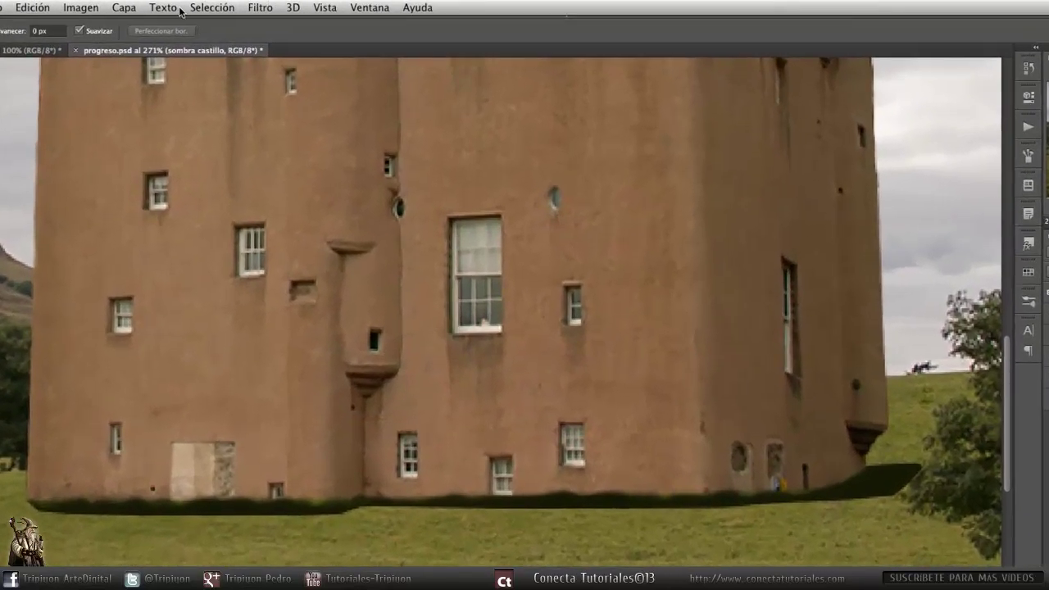
# Apply a Gaussian Blur with a radius of 4 pixels to the sombra castillo layer
pyautogui.click(260, 7)
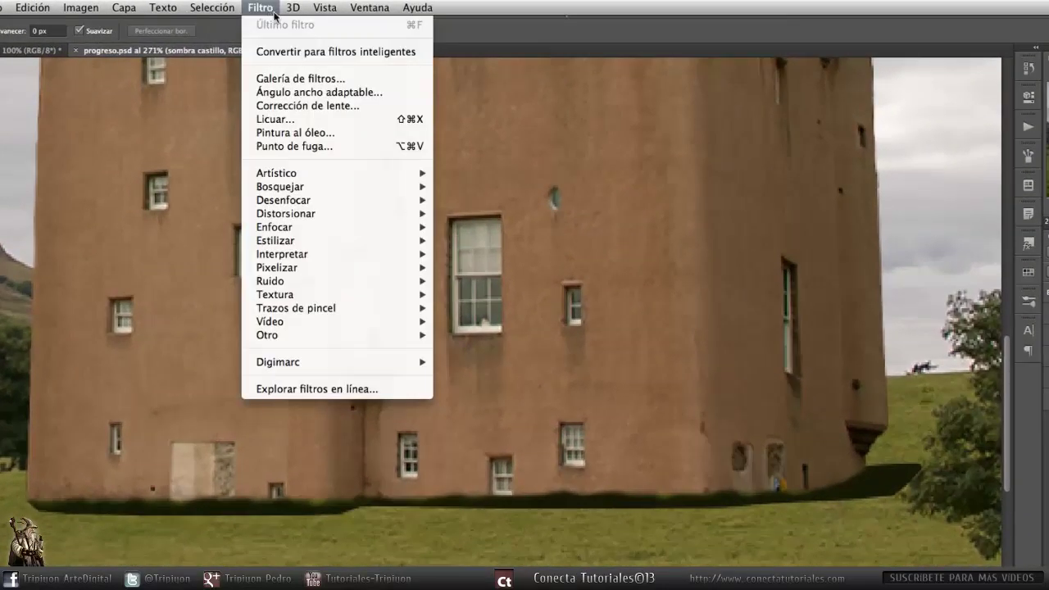
pyautogui.moveTo(321, 206)
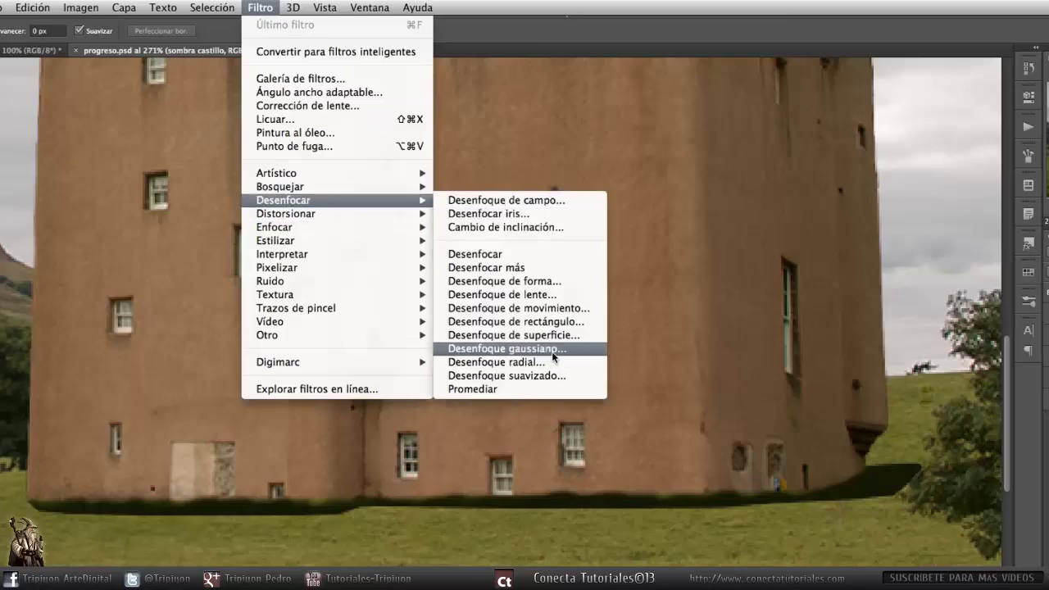
pyautogui.click(509, 348)
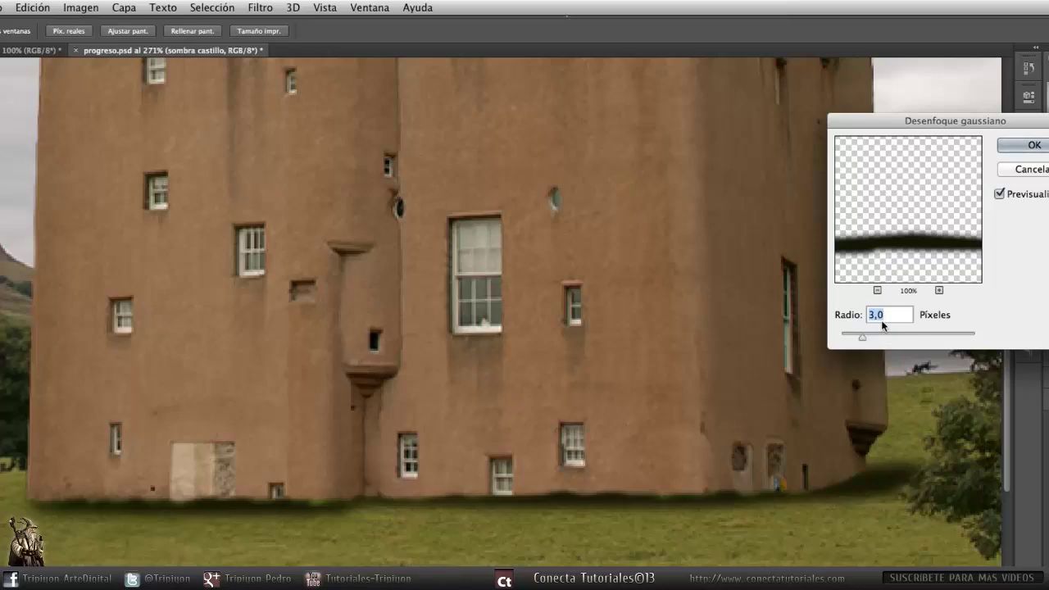
pyautogui.write('4')
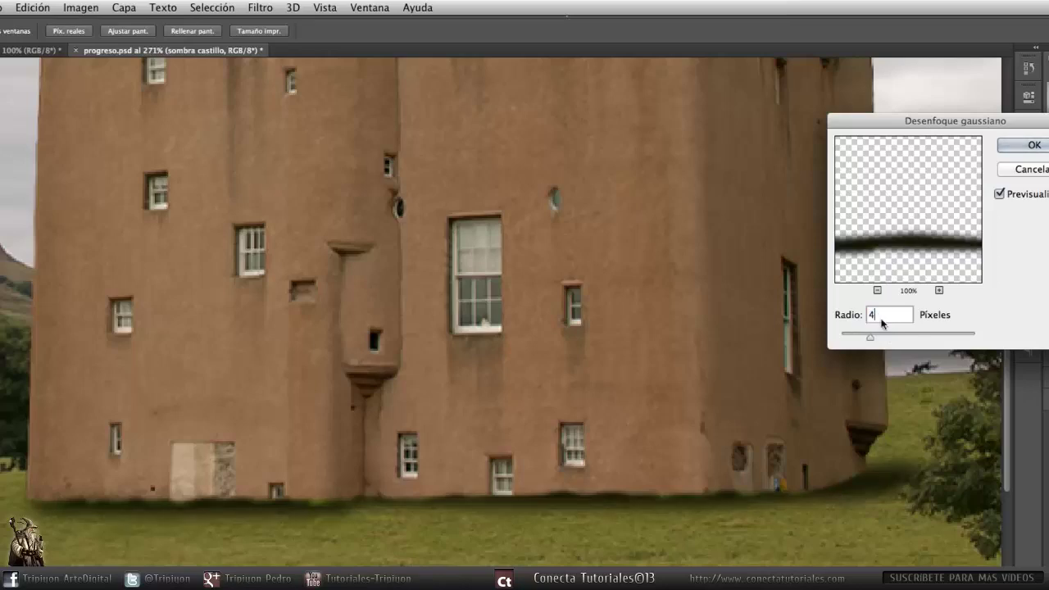
pyautogui.press('Return')
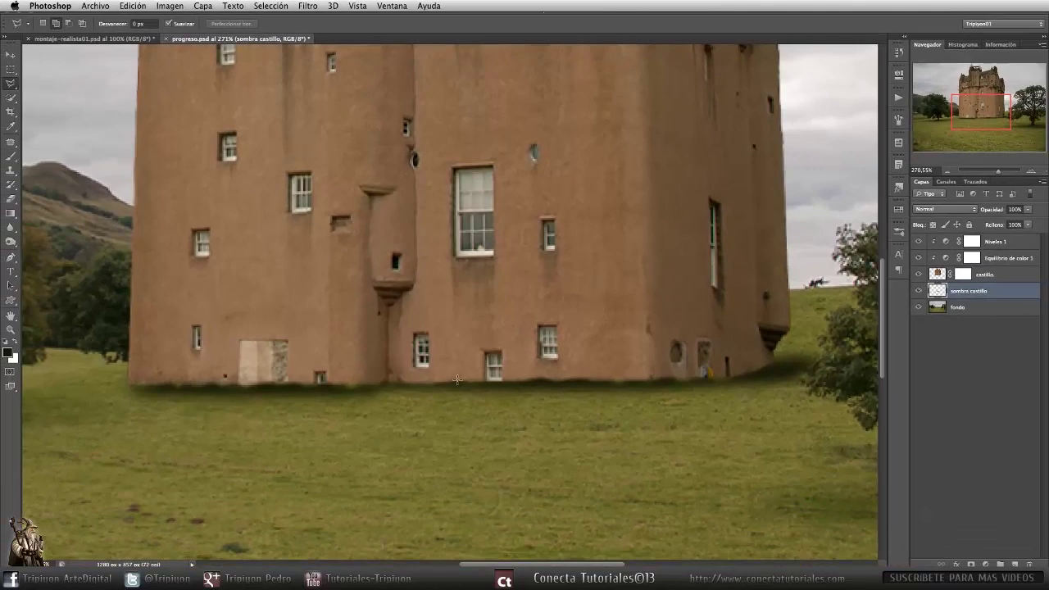
# Lower the sombra castillo layer's opacity, first to 50% and finally to 30%, and view the image at 100%
pyautogui.press('5')
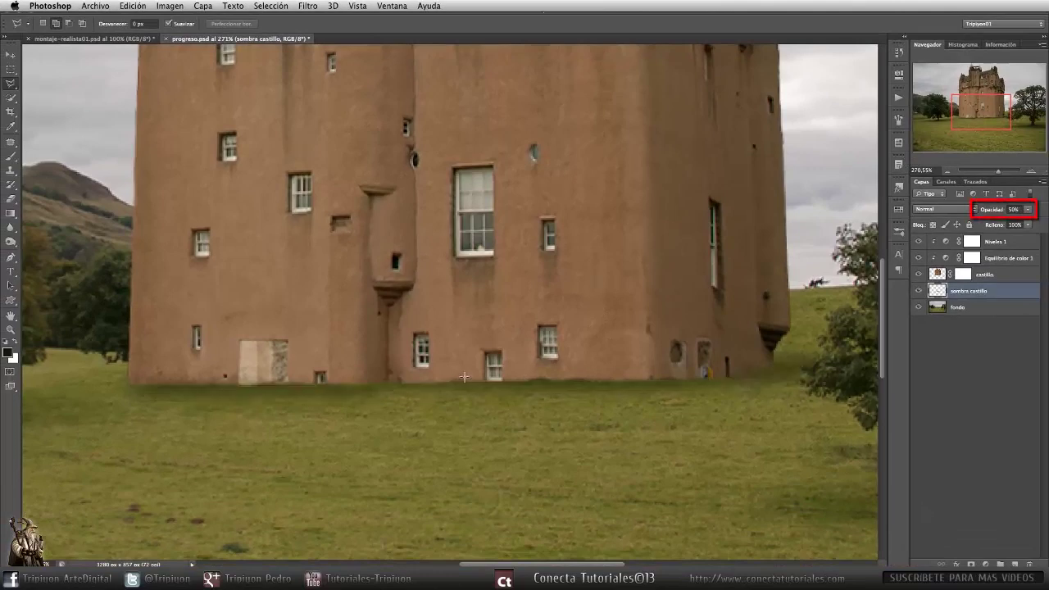
pyautogui.scroll(-6, 465, 377)
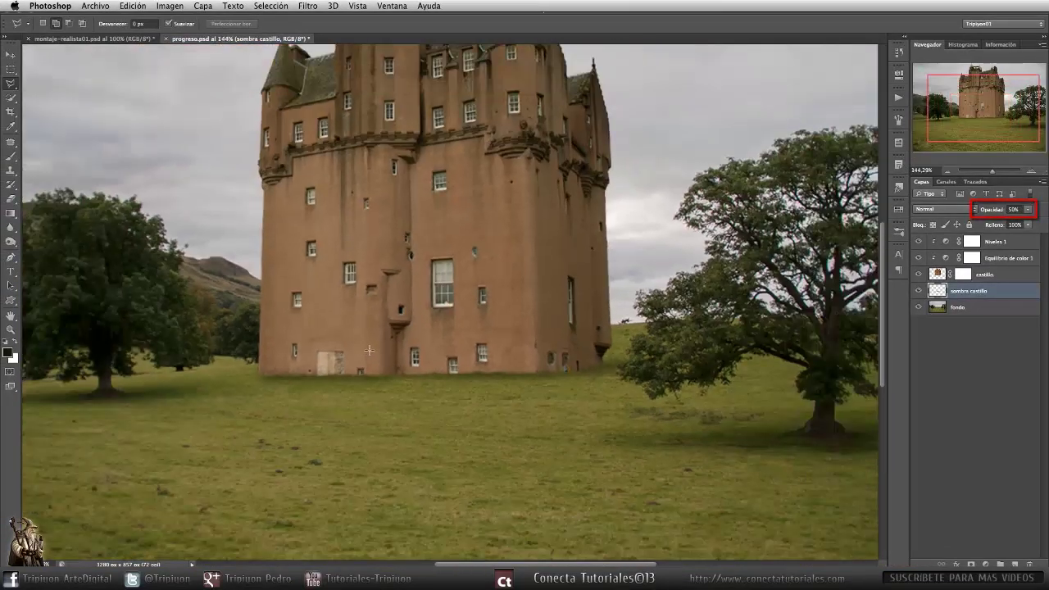
pyautogui.moveTo(290, 474); pyautogui.dragTo(344, 462)
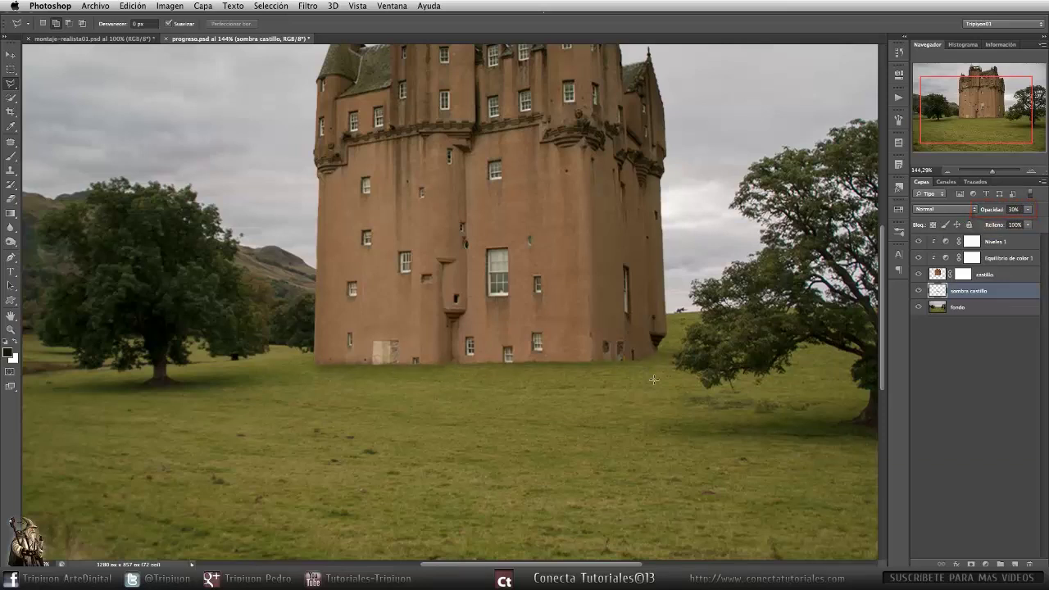
pyautogui.press('super+1')
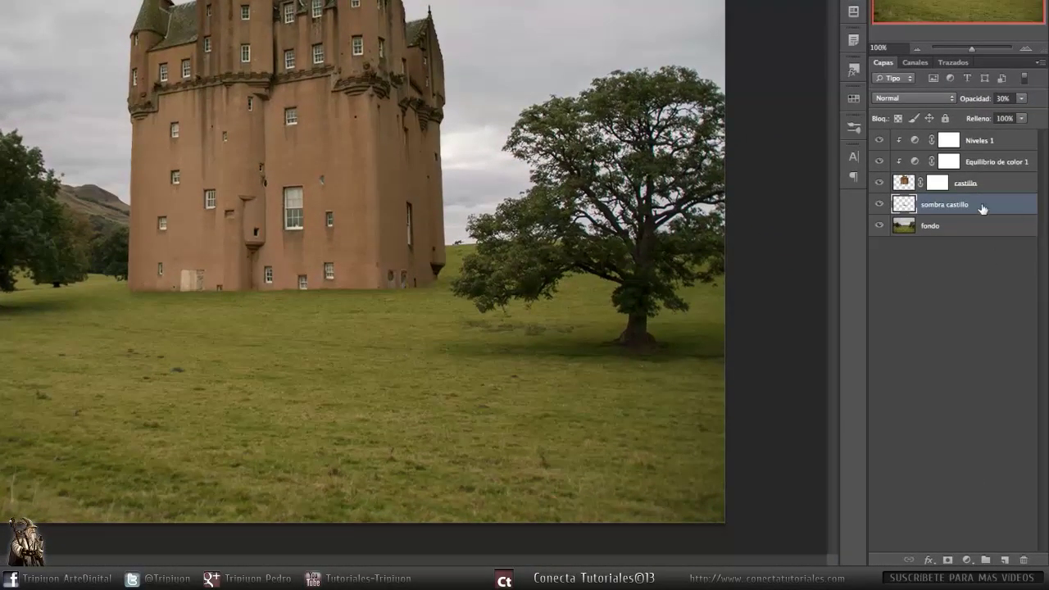
# Group the layers from sombra castillo up to Niveles 1 and name the group G Castillo
pyautogui.press('shift')
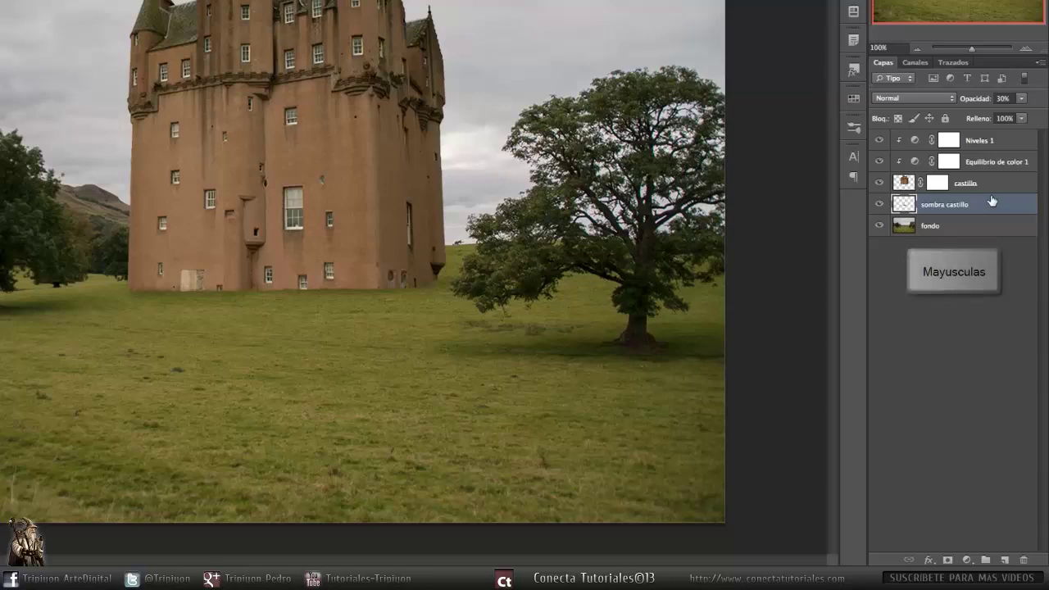
pyautogui.keyDown('shift'); pyautogui.click(993, 141); pyautogui.keyUp('shift')
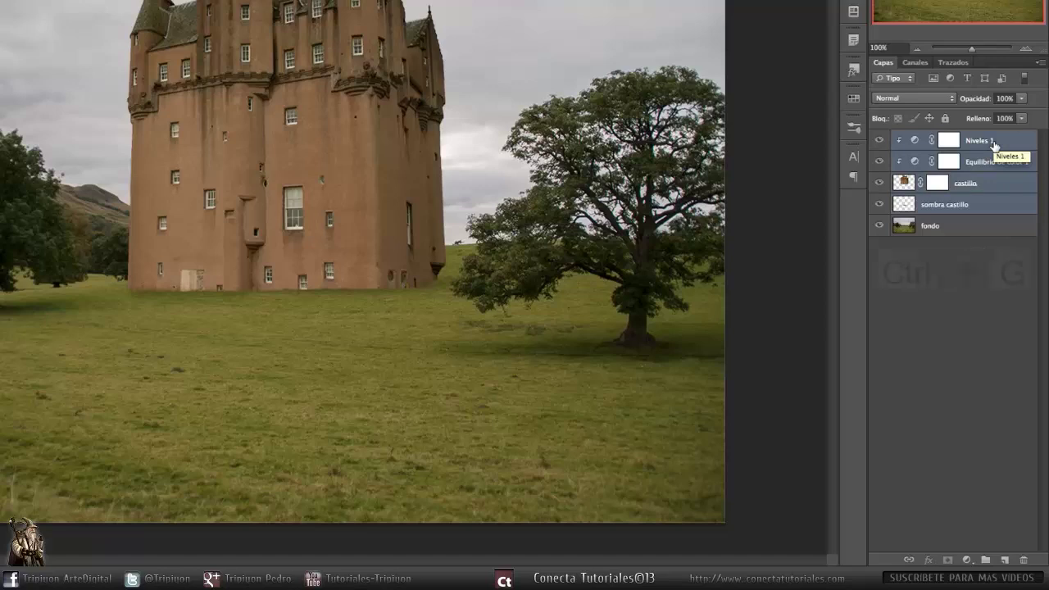
pyautogui.hotkey('ctrl', 'g')
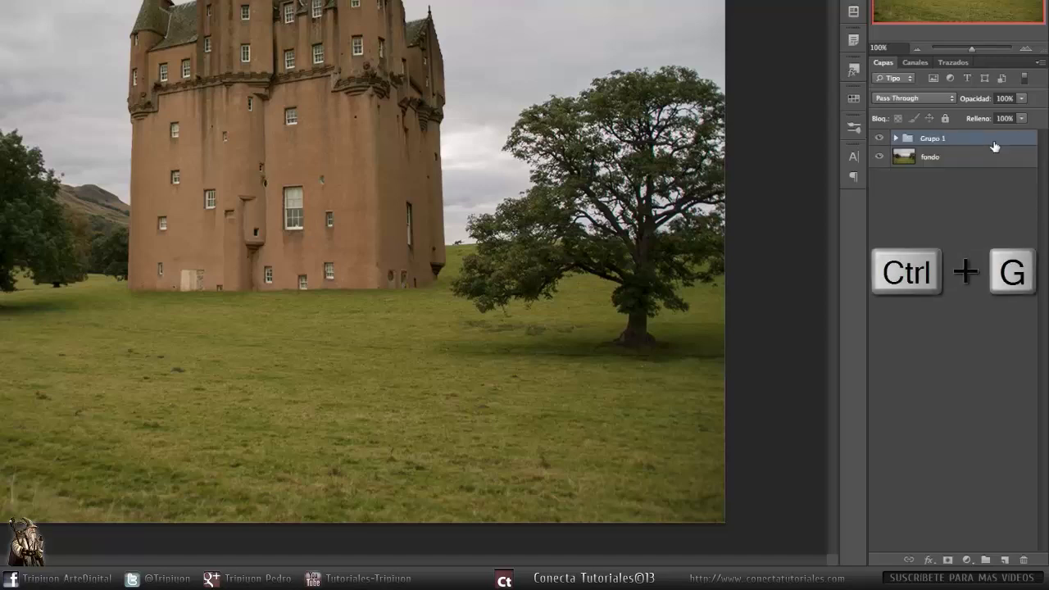
pyautogui.doubleClick(940, 139)
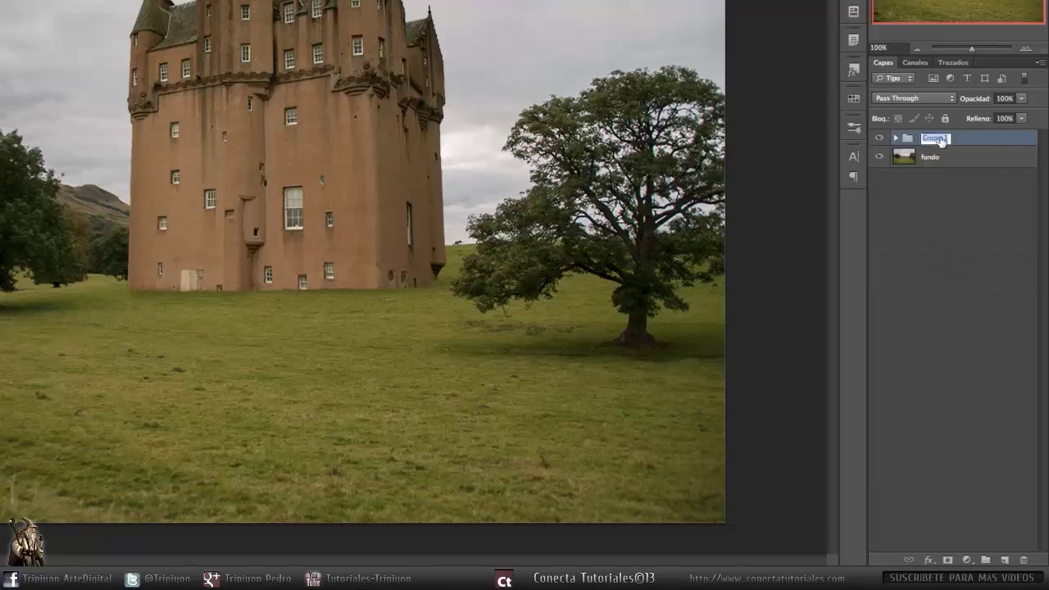
pyautogui.write('c')
pyautogui.write(' Castillo')
pyautogui.press('Return')
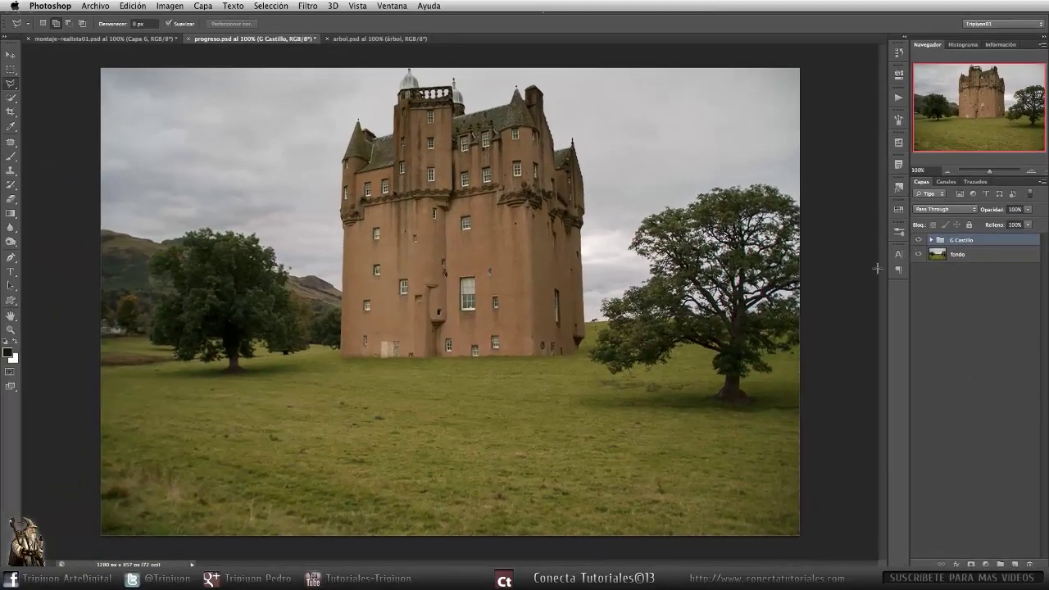
# Duplicate the árbol layer from arbol.psd into progreso.psd under the name árbol, then close arbol.psd
pyautogui.click(418, 43)
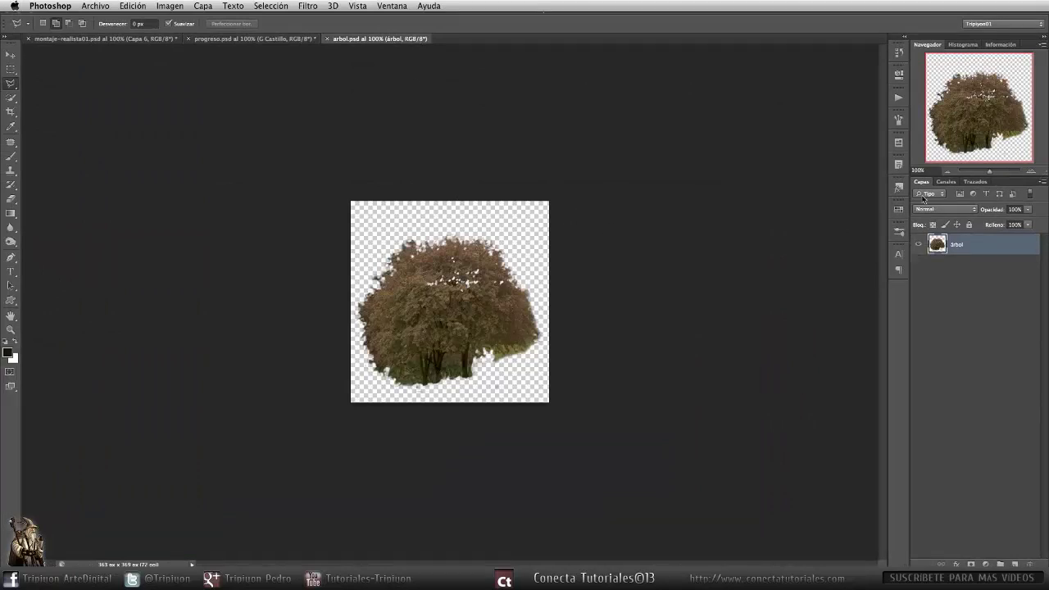
pyautogui.rightClick(1005, 246)
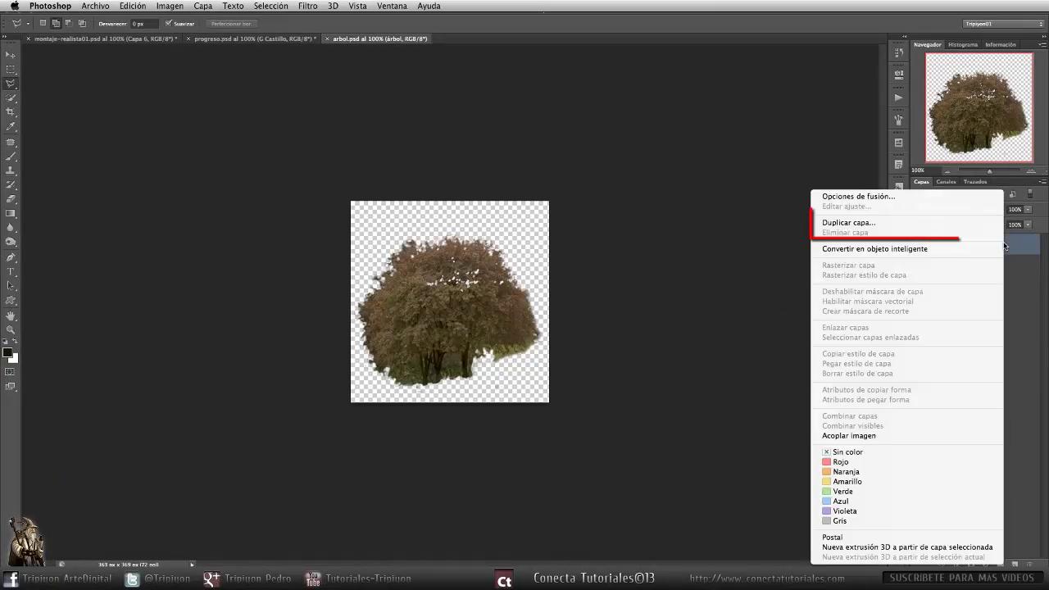
pyautogui.click(960, 220)
pyautogui.click(454, 289)
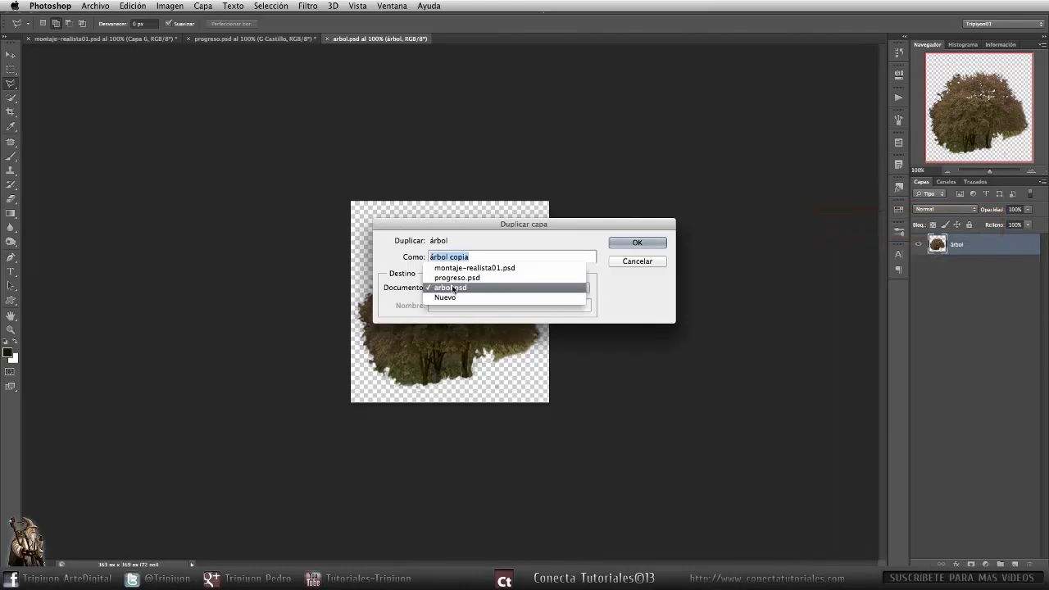
pyautogui.click(471, 279)
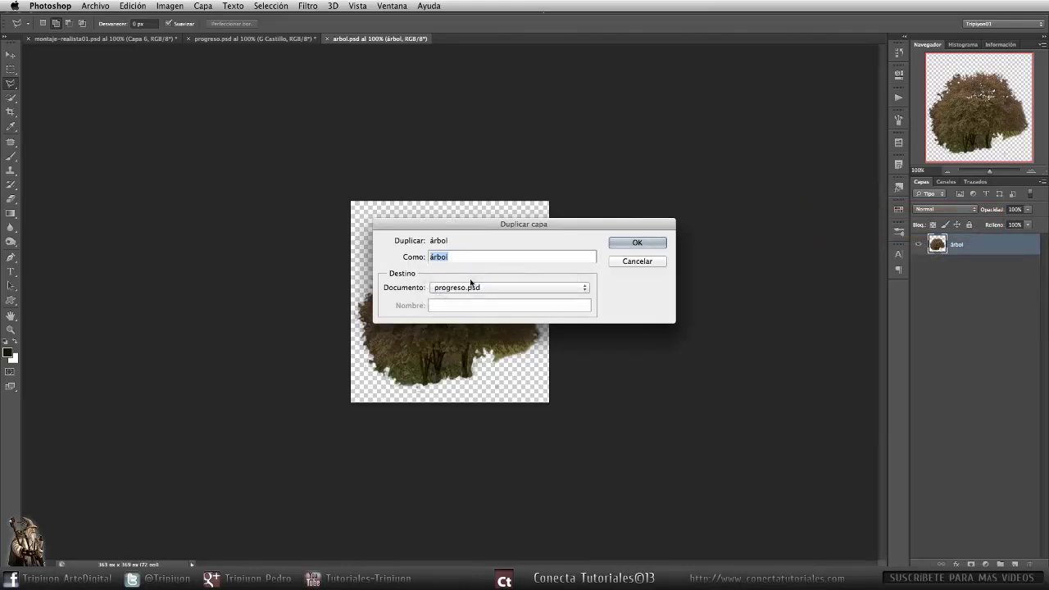
pyautogui.click(615, 242)
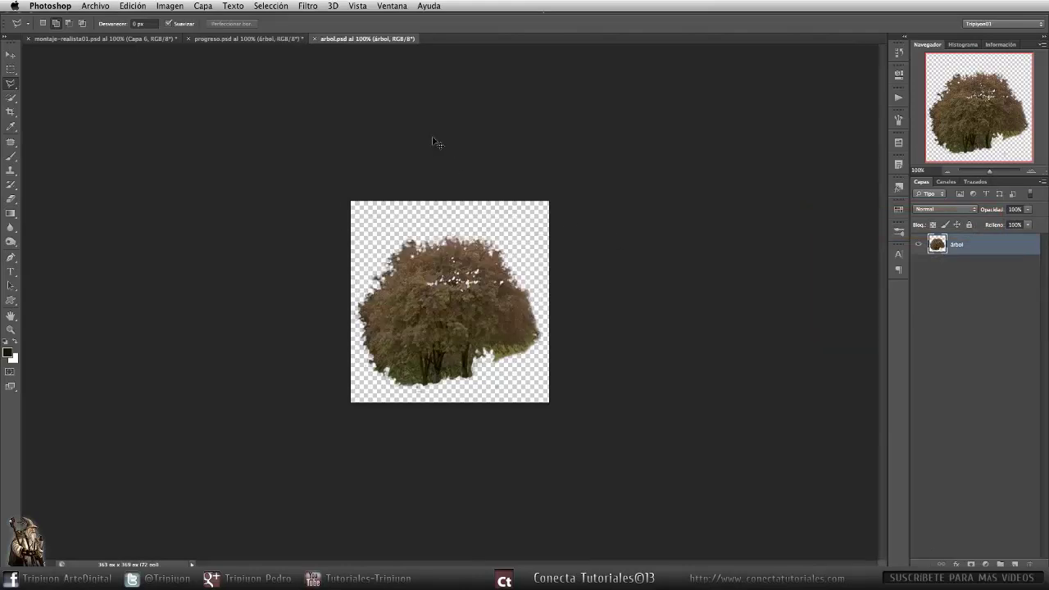
pyautogui.hotkey('ctrl', 'w')
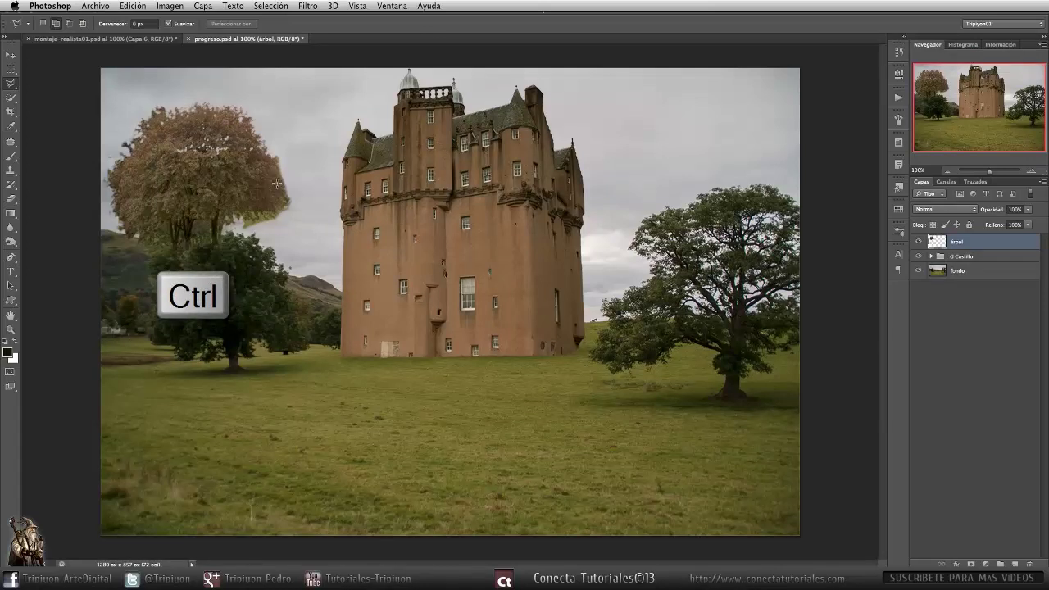
# Place the árbol layer on the grass below the left tree, scaled to about 62% and rotated about 5.4°
pyautogui.moveTo(215, 170); pyautogui.dragTo(230, 386)
pyautogui.hotkey('ctrl', 't')
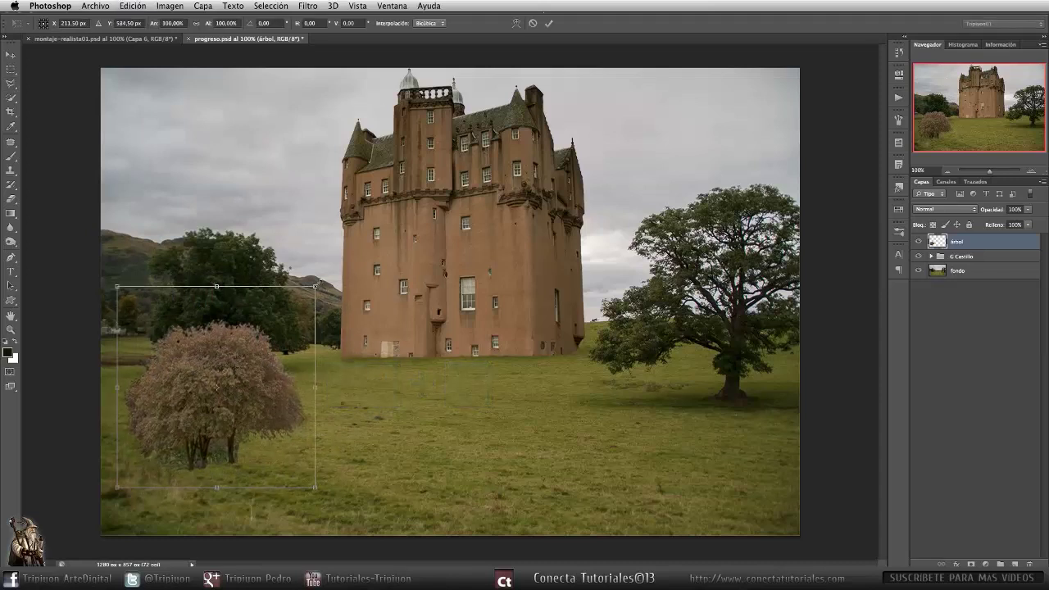
pyautogui.press('shift')
pyautogui.moveTo(317, 286); pyautogui.dragTo(266, 359)
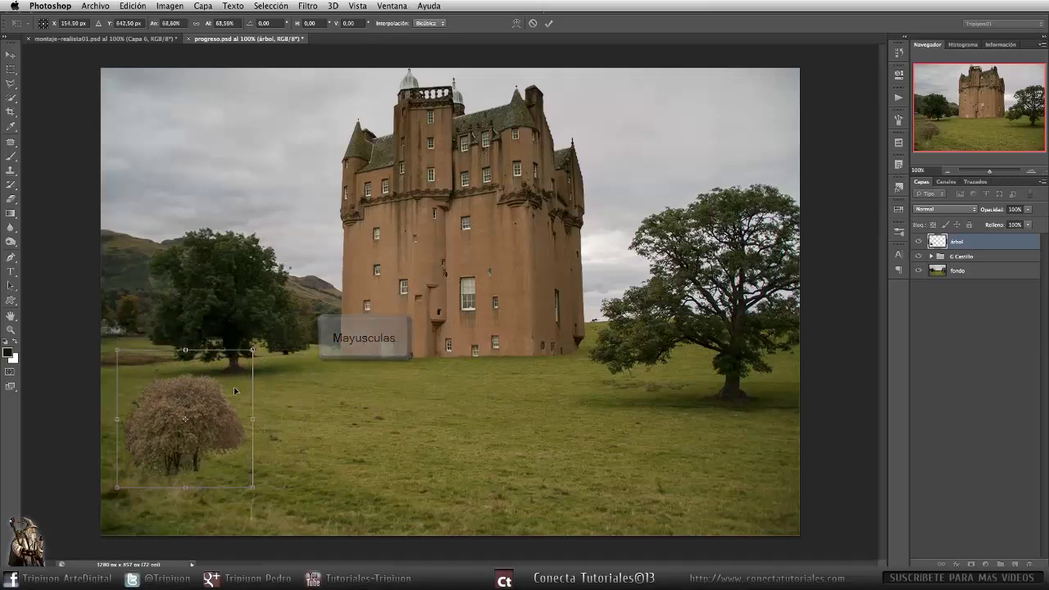
pyautogui.moveTo(234, 391); pyautogui.dragTo(246, 366)
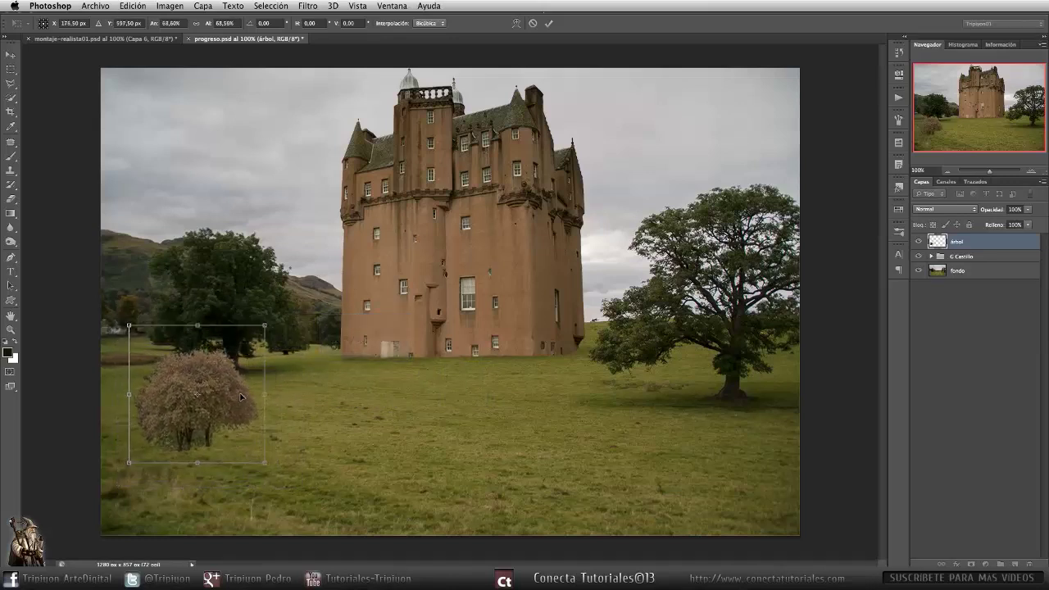
pyautogui.moveTo(266, 325); pyautogui.dragTo(271, 376)
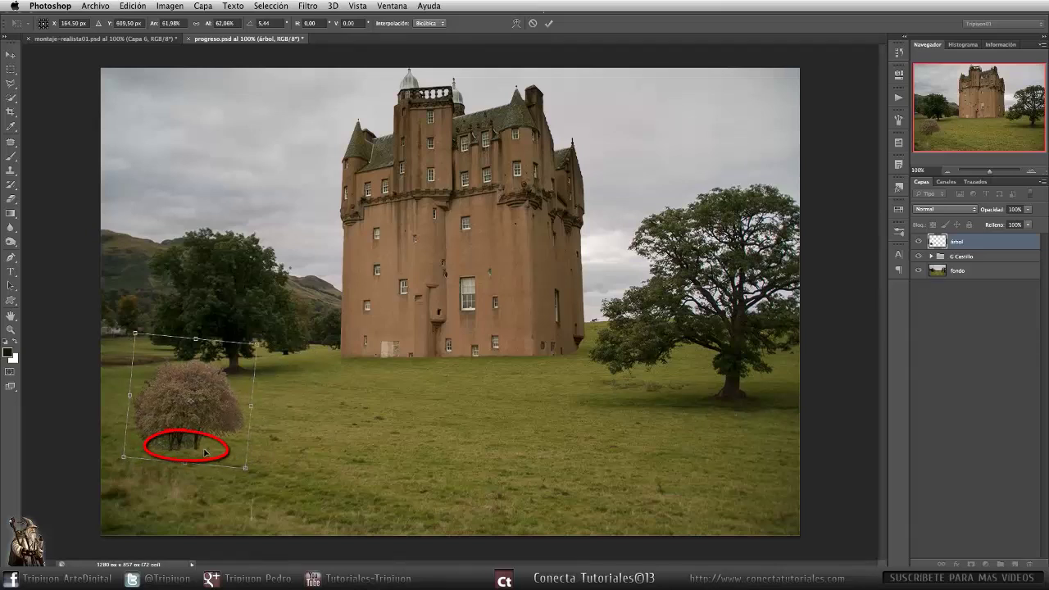
pyautogui.click(549, 24)
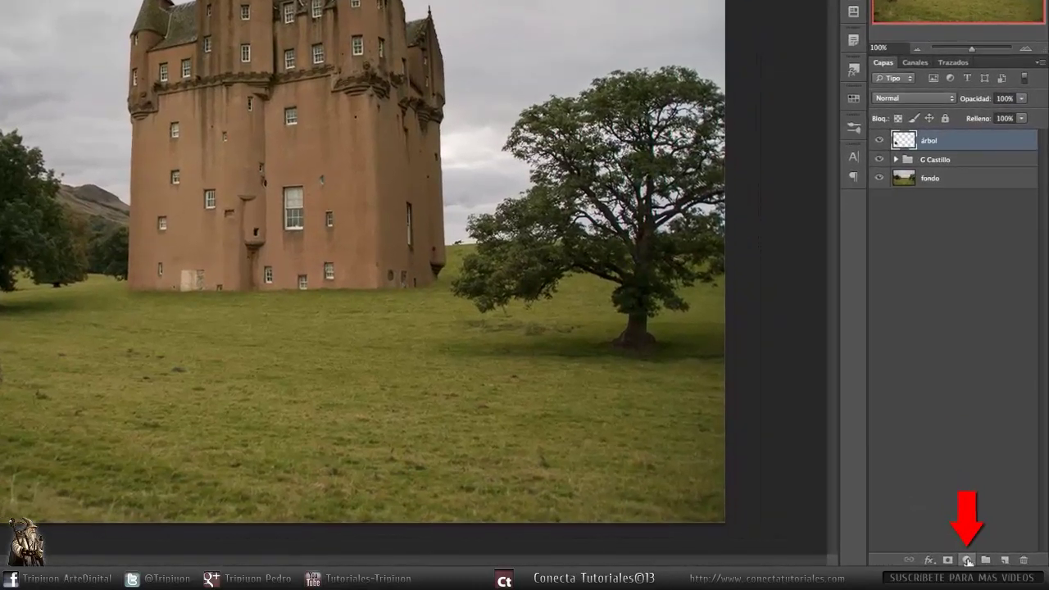
# Add a Levels adjustment clipped to the árbol layer with input levels 21, 0.85 and 236
pyautogui.click(968, 561)
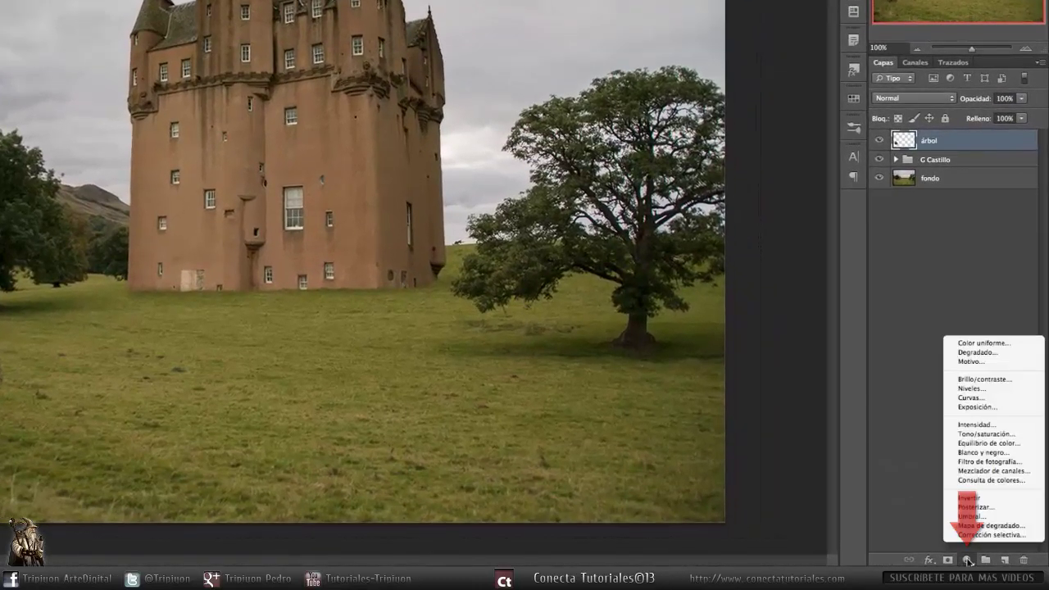
pyautogui.click(980, 389)
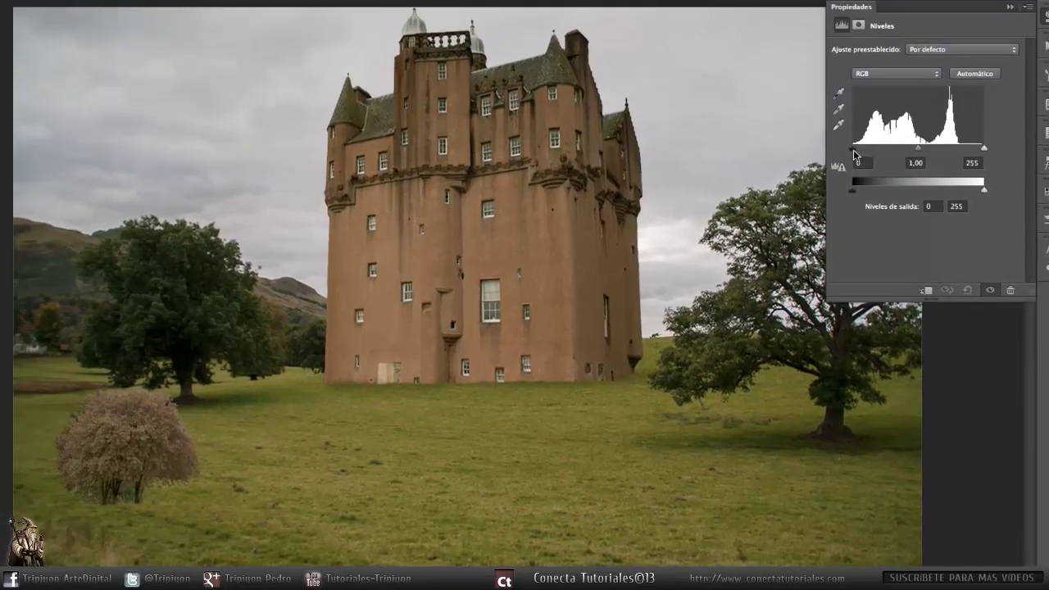
pyautogui.moveTo(853, 153); pyautogui.dragTo(863, 154)
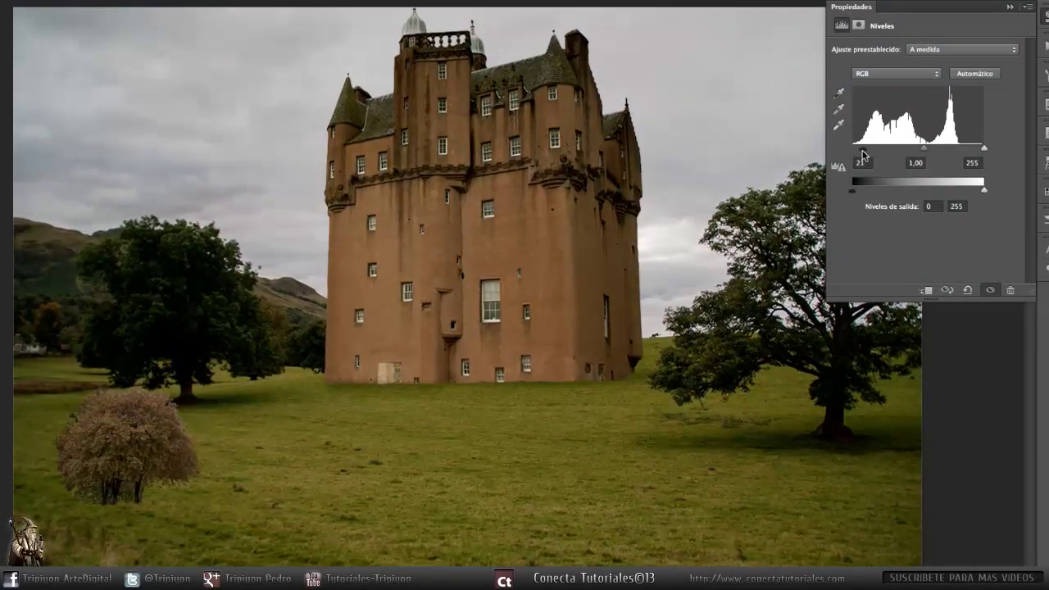
pyautogui.click(928, 290)
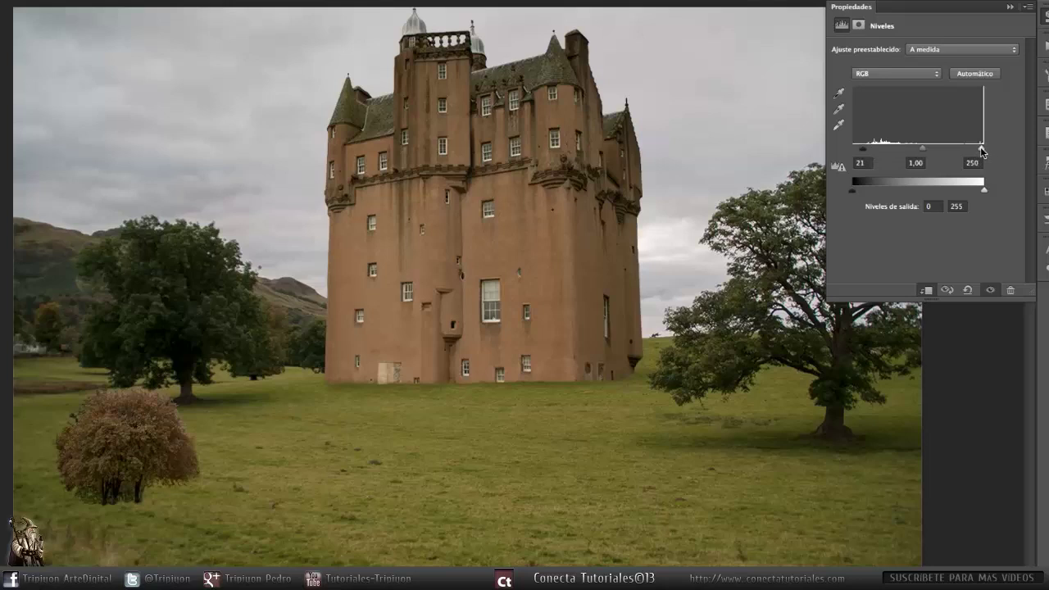
pyautogui.moveTo(982, 152); pyautogui.dragTo(974, 152)
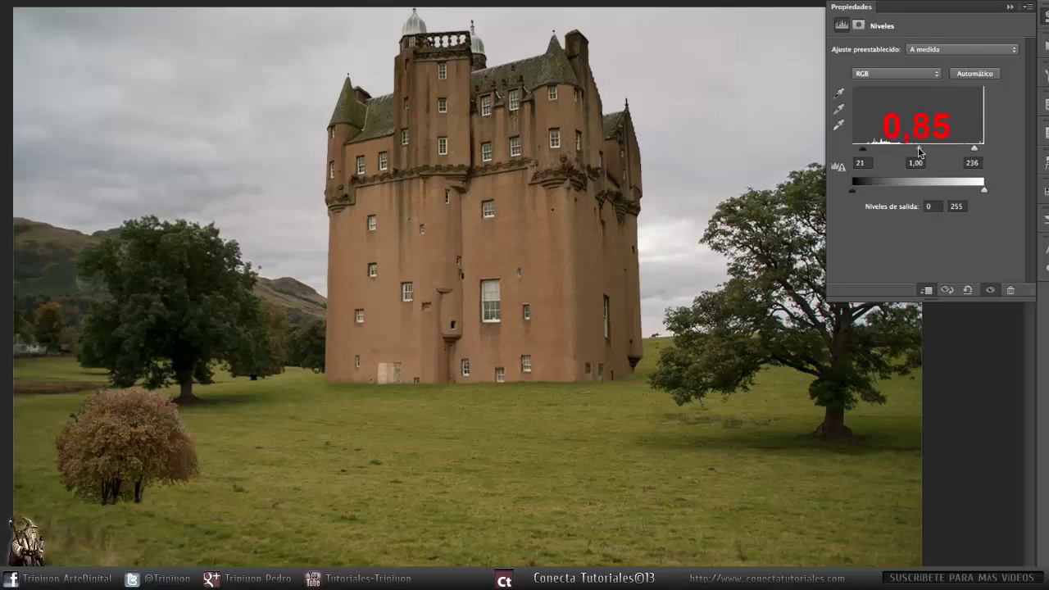
pyautogui.moveTo(919, 152); pyautogui.dragTo(925, 151)
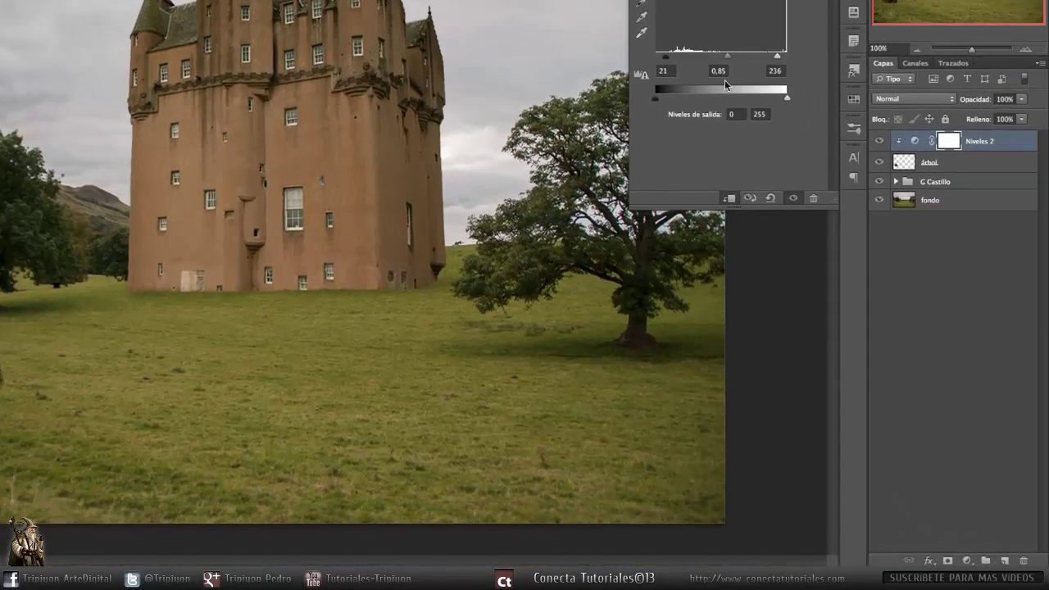
# Add a clipped Hue/Saturation adjustment for the árbol layer with hue +19 and lightness -9
pyautogui.click(969, 561)
pyautogui.click(985, 431)
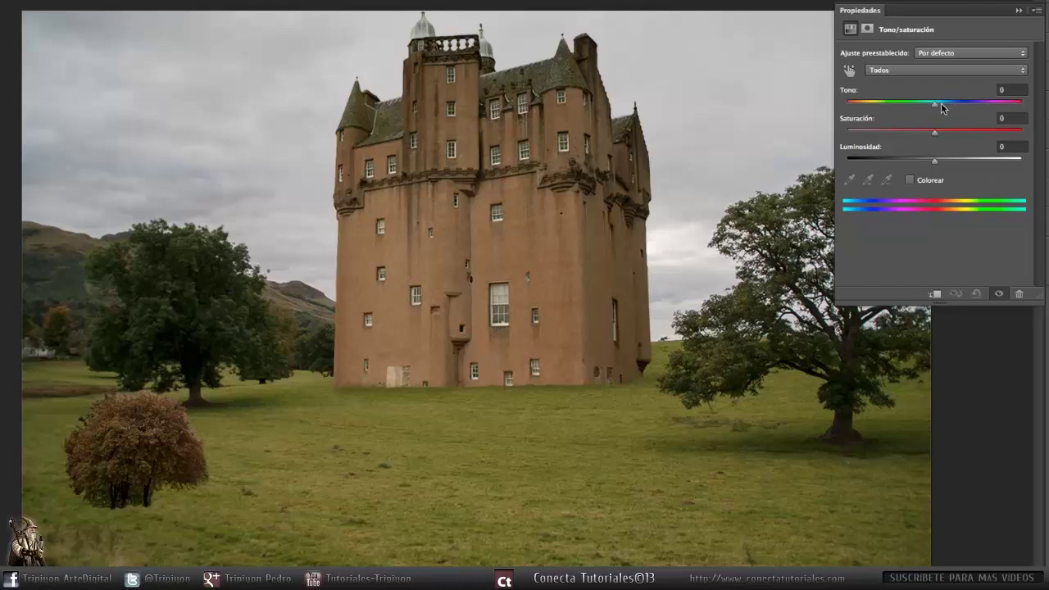
pyautogui.moveTo(936, 105); pyautogui.dragTo(935, 105)
pyautogui.moveTo(936, 106); pyautogui.dragTo(951, 107)
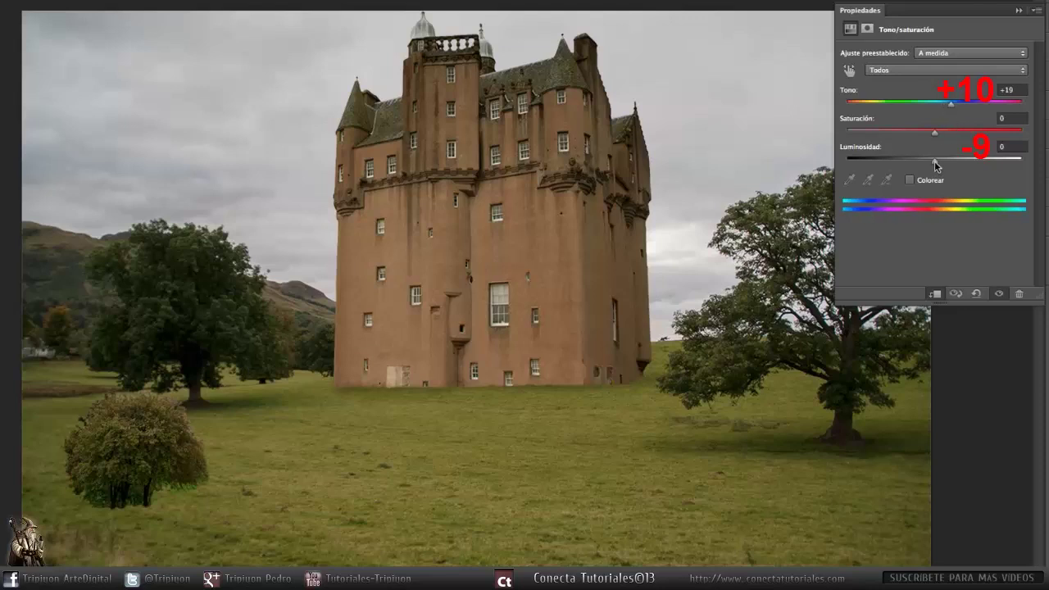
pyautogui.moveTo(935, 160); pyautogui.dragTo(926, 163)
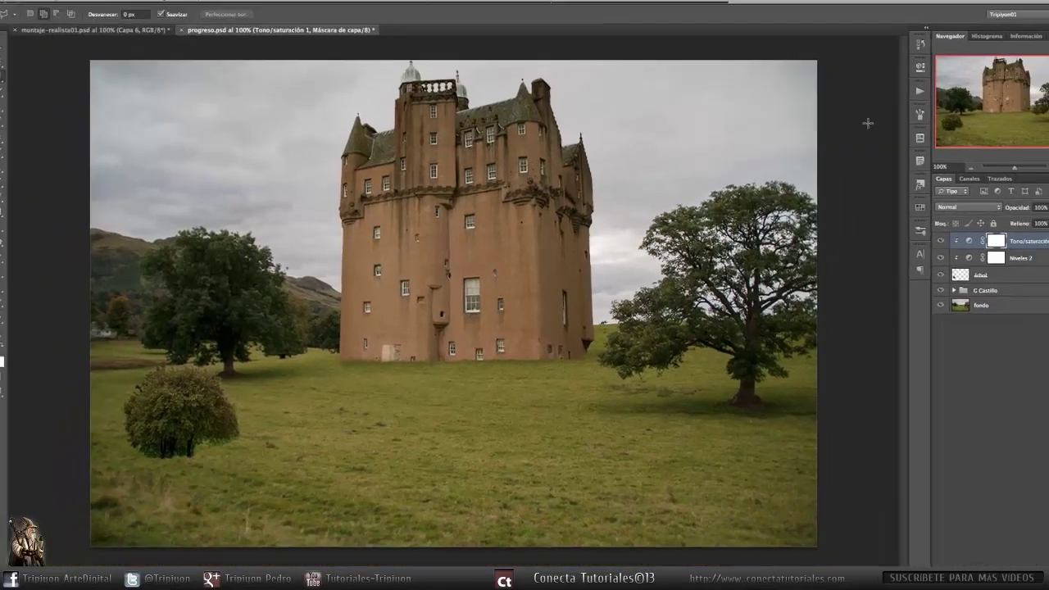
# Add a layer mask to the árbol layer and ready a soft 11 px brush with 0% hardness
pyautogui.scroll(3, 187, 432)
pyautogui.scroll(4, 187, 432)
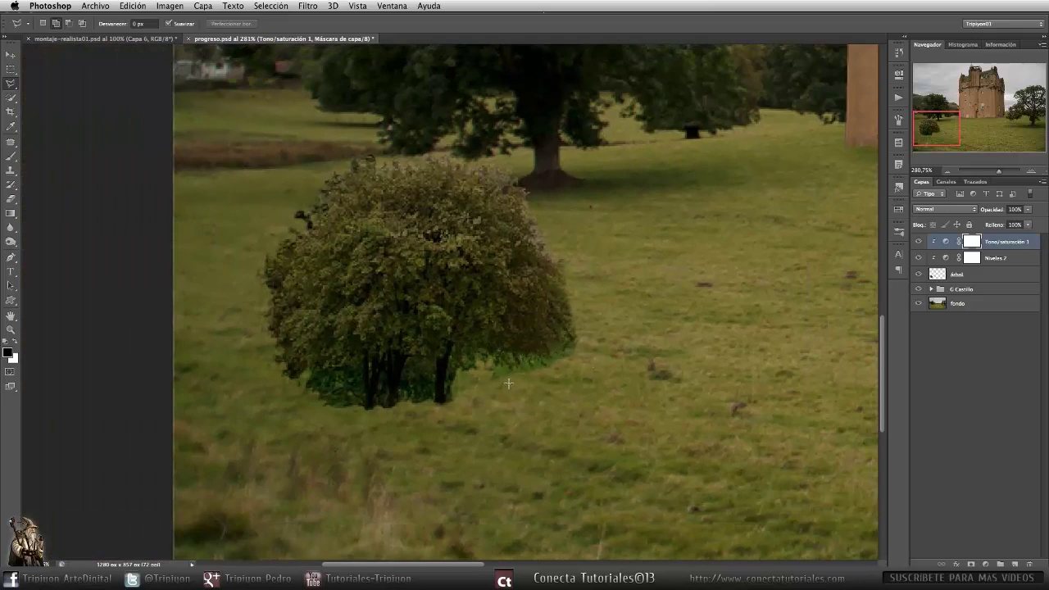
pyautogui.click(968, 277)
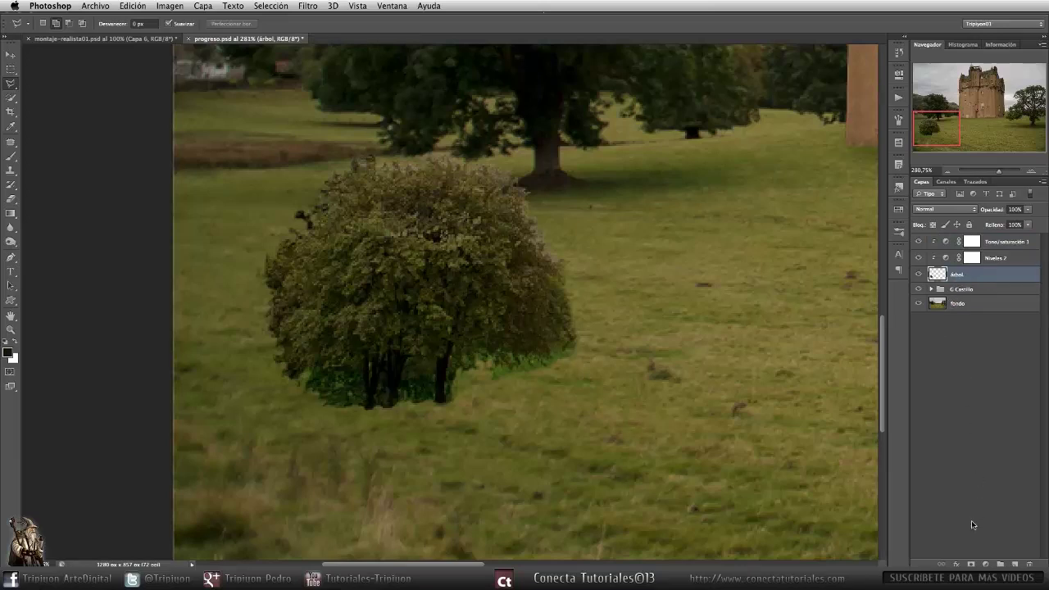
pyautogui.click(971, 564)
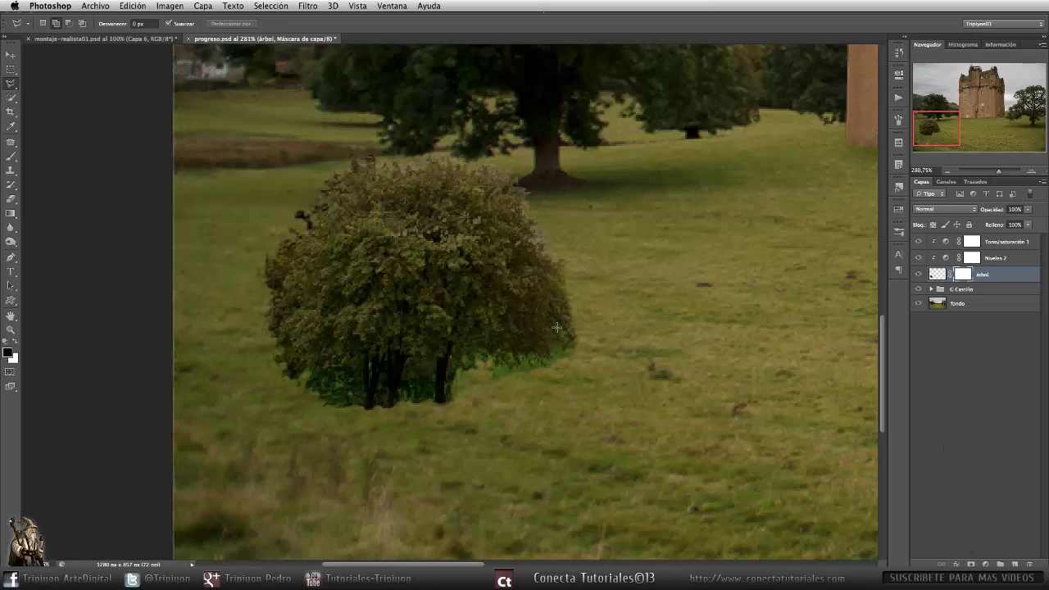
pyautogui.press('b')
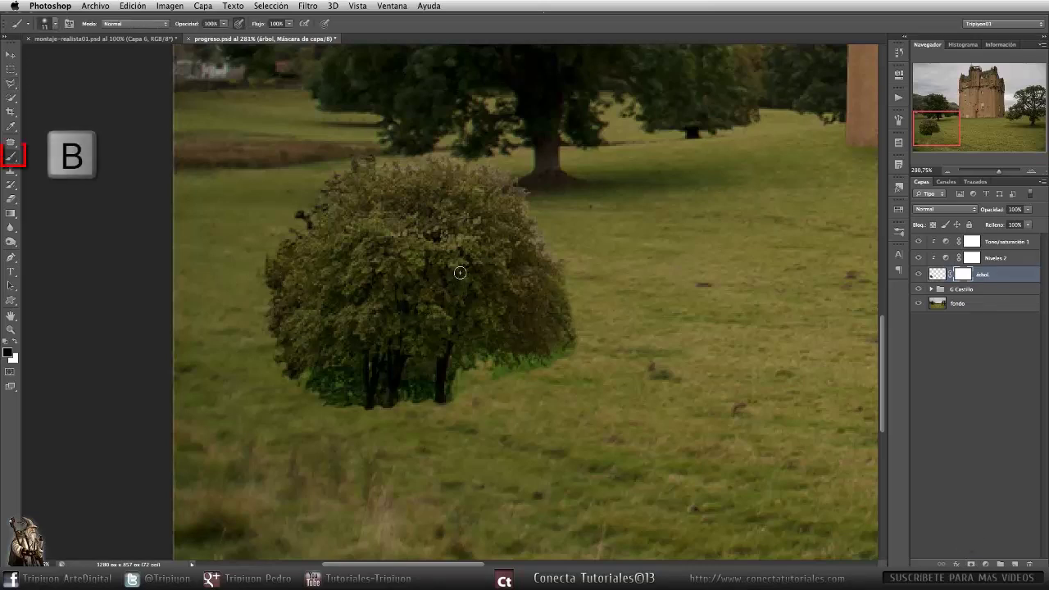
pyautogui.rightClick(459, 277)
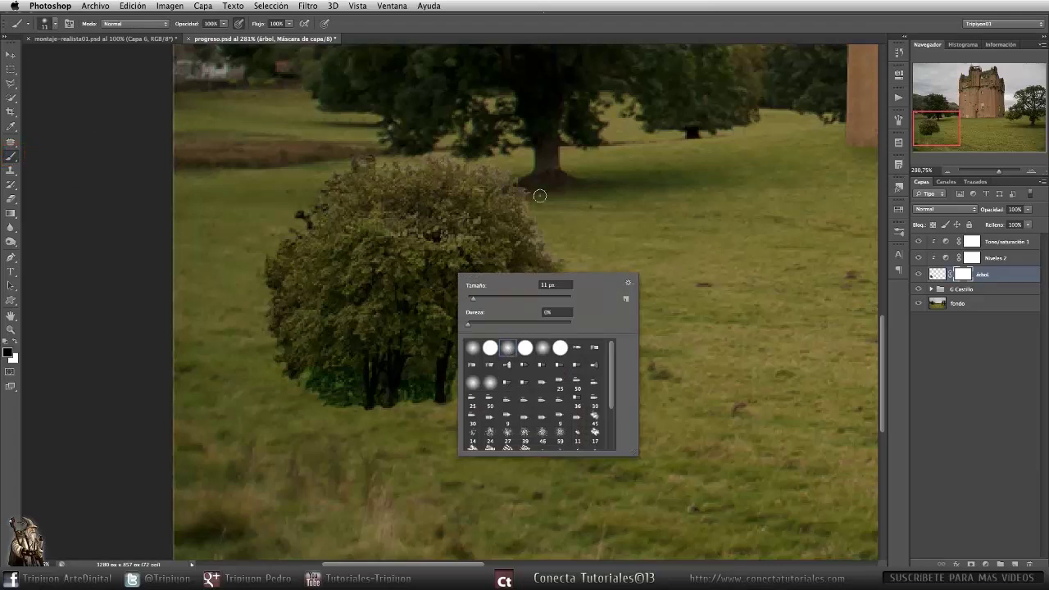
pyautogui.press('Return')
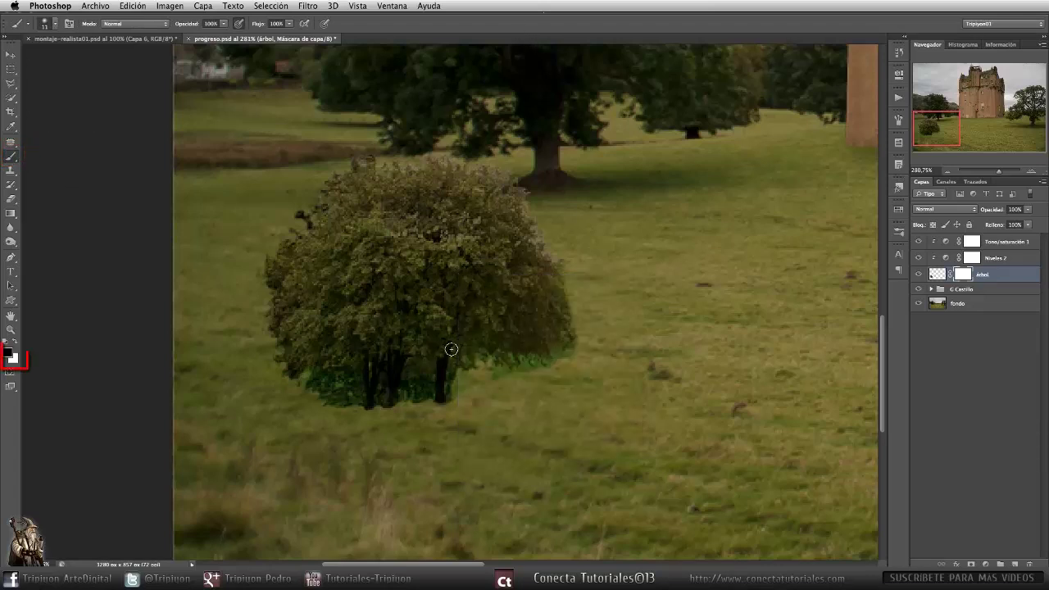
# Paint black on the árbol mask to hide the leftover green grass around the trunks and the pale fringe on the foliage's upper right edge
pyautogui.scroll(4, 522, 372)
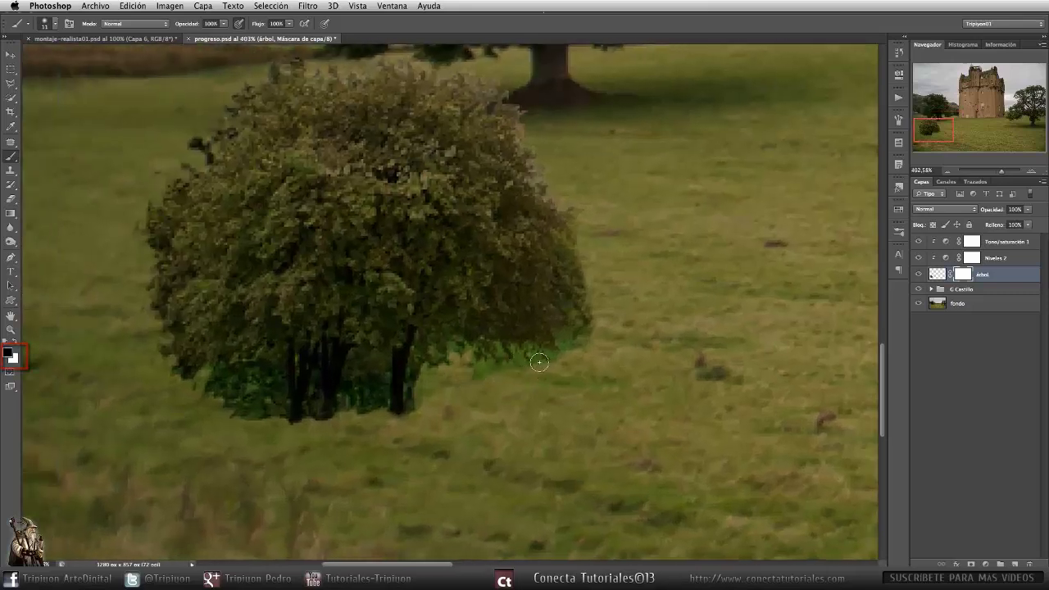
pyautogui.moveTo(531, 350)
pyautogui.mouseDown()
pyautogui.moveTo(553, 358)
pyautogui.moveTo(434, 351)
pyautogui.moveTo(361, 406)
pyautogui.moveTo(263, 403)
pyautogui.moveTo(300, 501)
pyautogui.mouseUp()
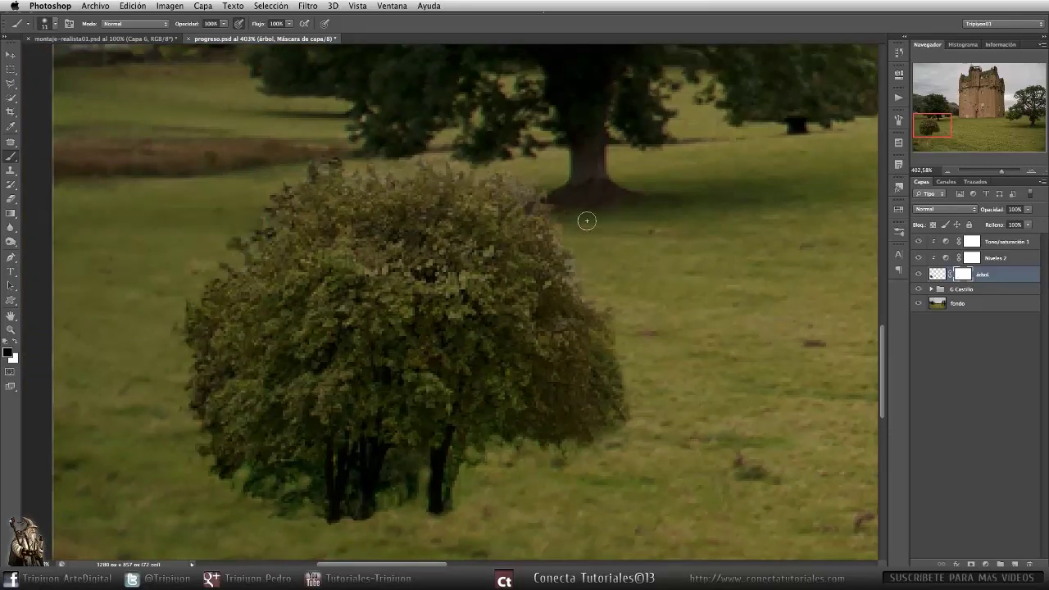
pyautogui.moveTo(513, 178); pyautogui.dragTo(527, 190)
pyautogui.moveTo(234, 484); pyautogui.dragTo(292, 505)
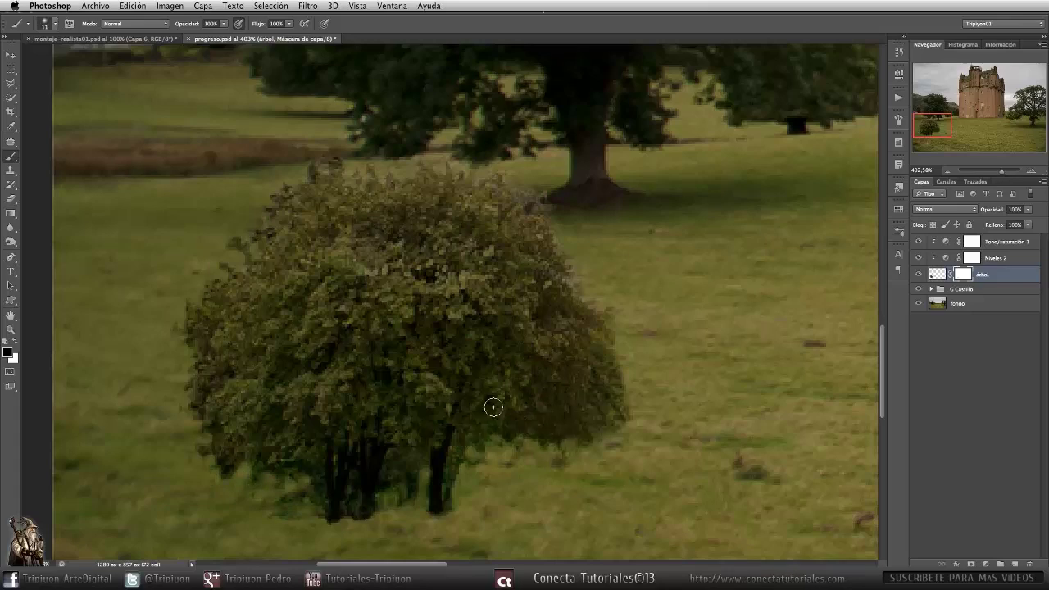
pyautogui.scroll(-10, 238, 316)
pyautogui.scroll(-1, 255, 320)
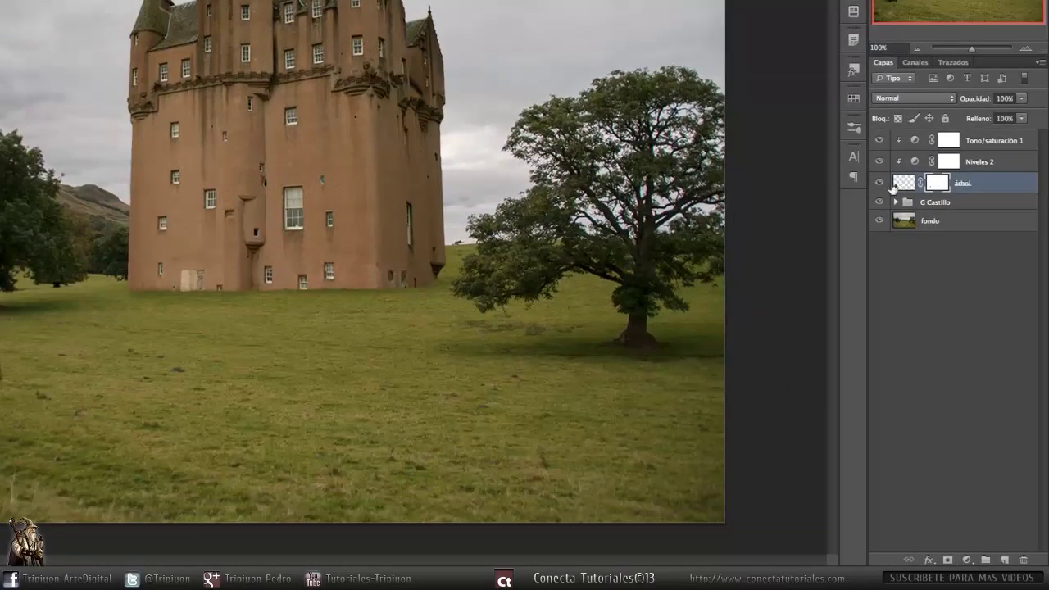
# Add a Color Balance adjustment clipped to the árbol layer with midtones at green +12 and blue +11
pyautogui.click(992, 144)
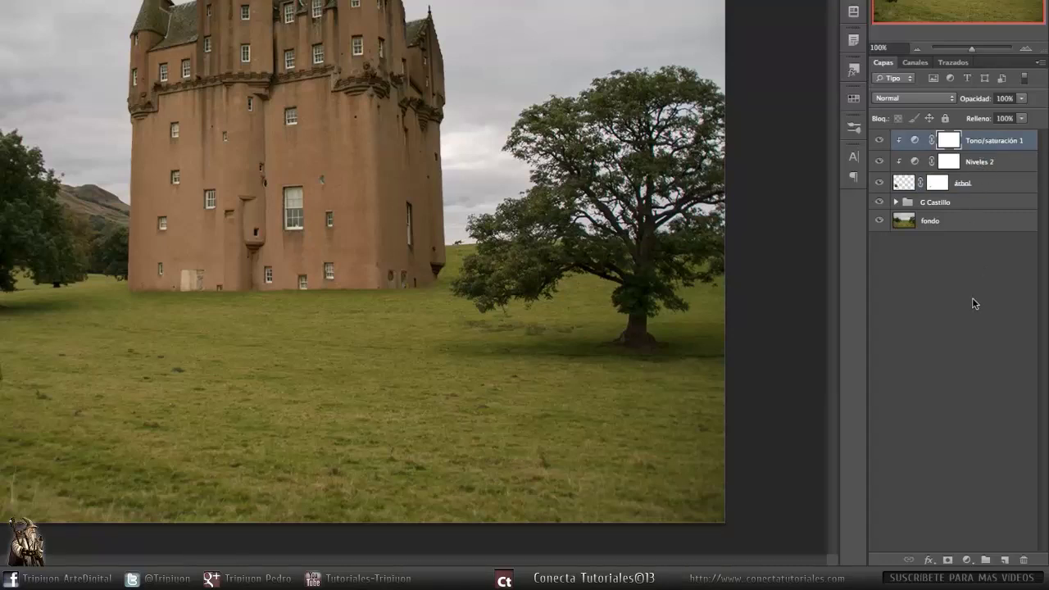
pyautogui.click(967, 560)
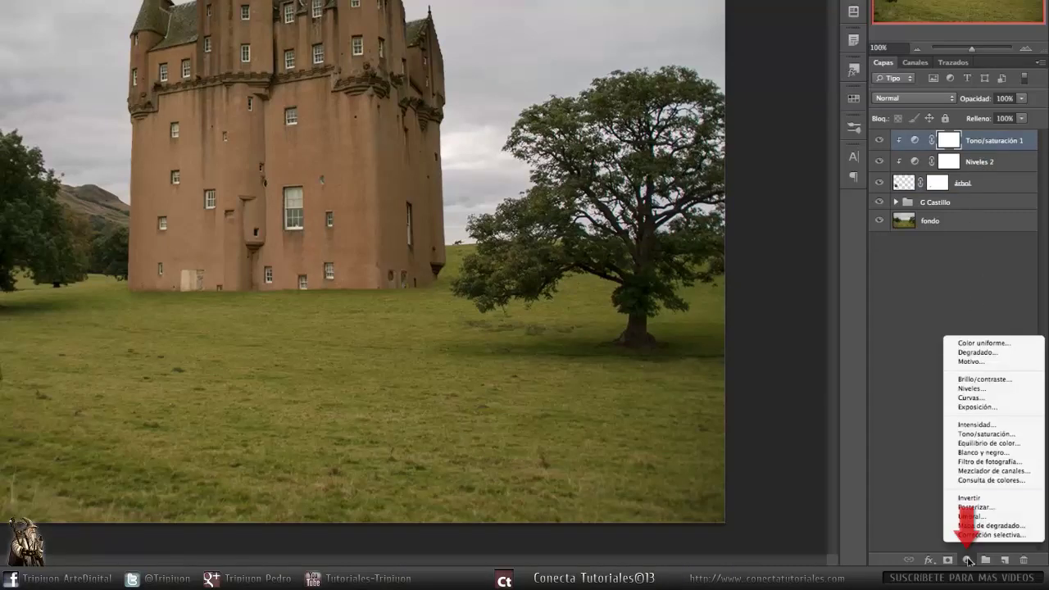
pyautogui.click(974, 443)
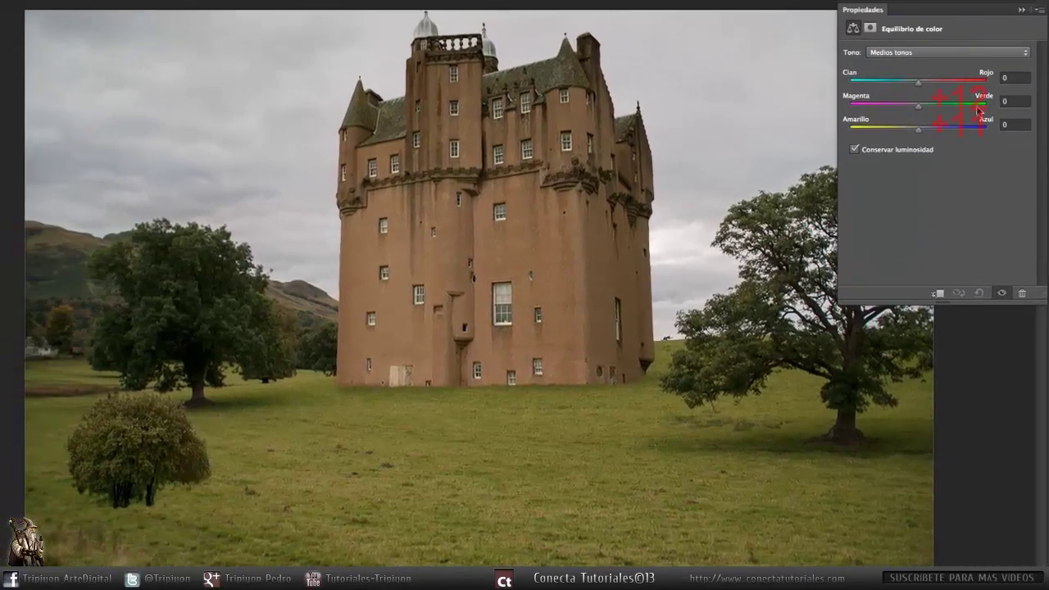
pyautogui.moveTo(920, 130); pyautogui.dragTo(927, 130)
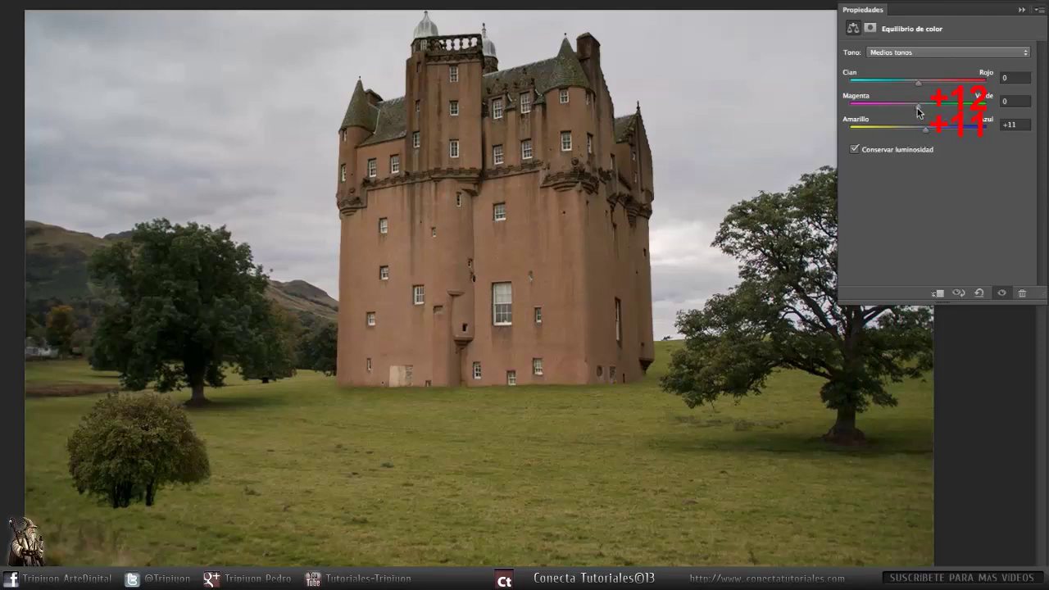
pyautogui.moveTo(918, 106); pyautogui.dragTo(928, 106)
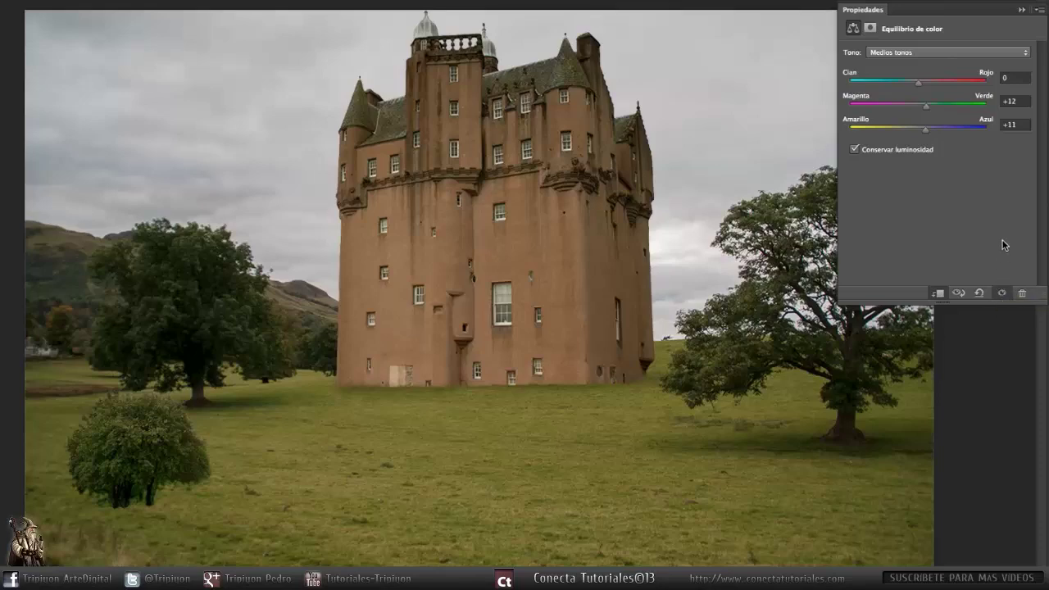
pyautogui.click(1022, 10)
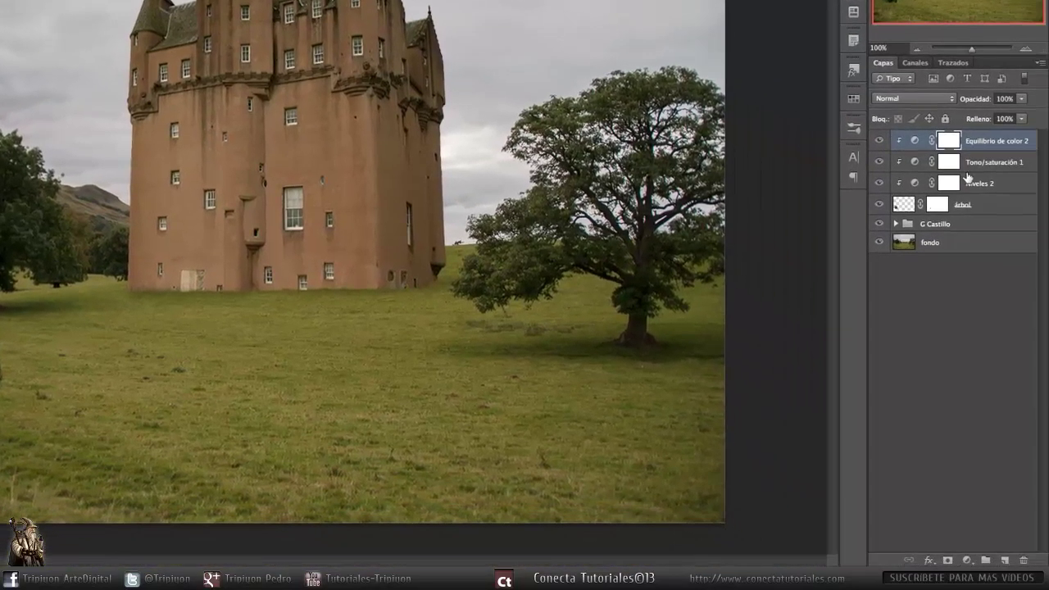
# Create a new layer directly beneath the árbol layer and name it sombra árbol
pyautogui.click(980, 206)
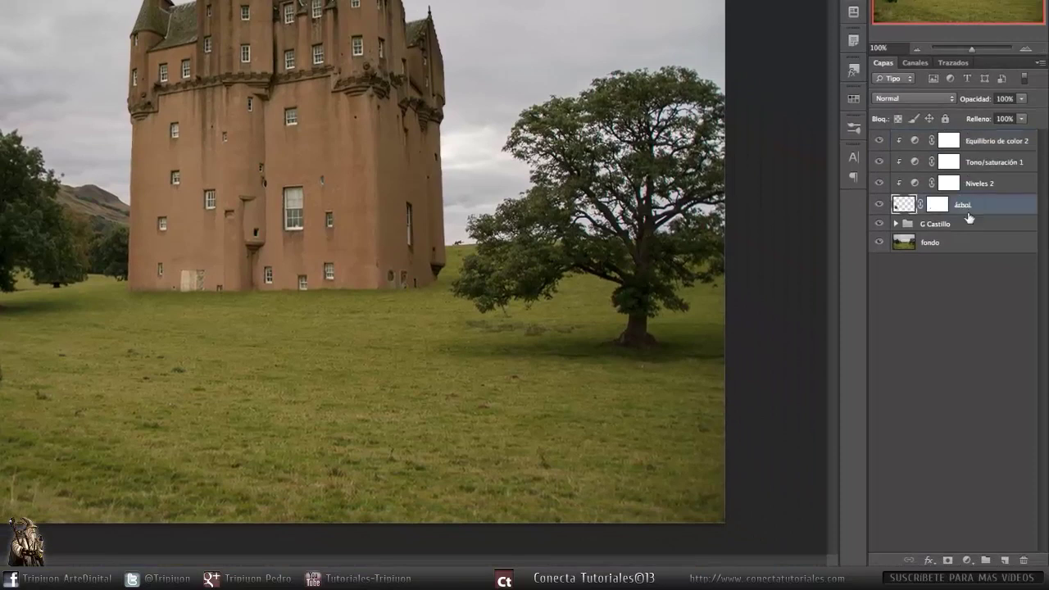
pyautogui.keyDown('ctrl'); pyautogui.click(1005, 561); pyautogui.keyUp('ctrl')
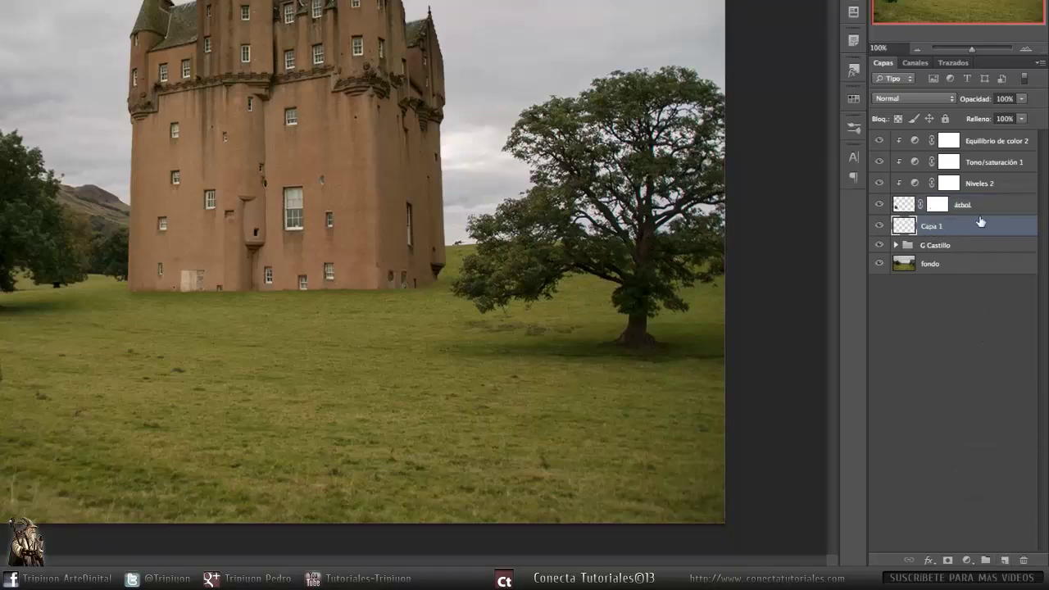
pyautogui.doubleClick(934, 226)
pyautogui.write('sombra árbol')
pyautogui.press('Return')
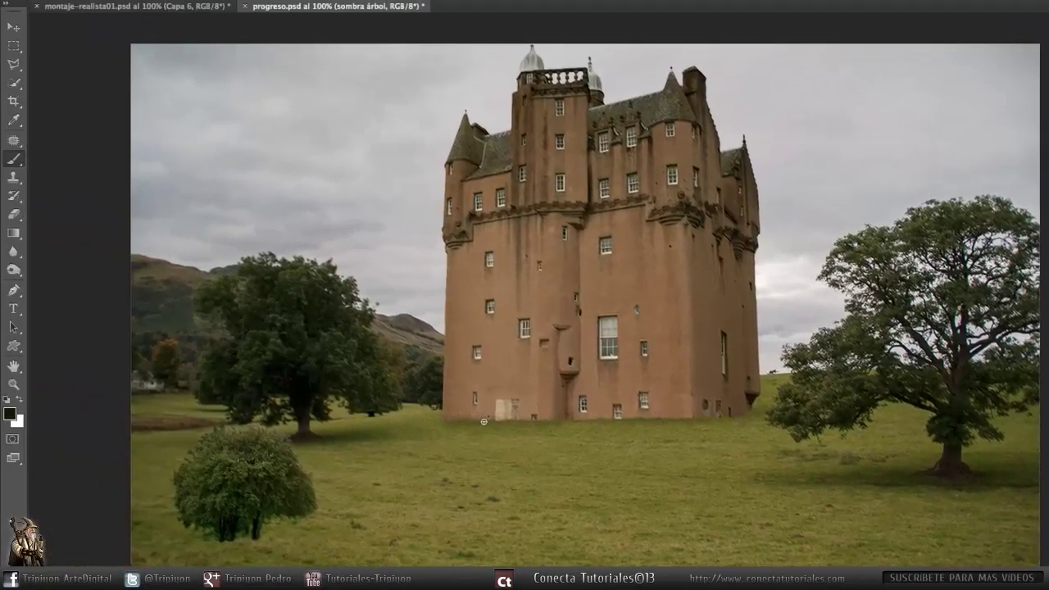
# Make a flat elliptical selection around the base of the small tree's trunks, adjust its shape and fill it with the dark foreground colour
pyautogui.click(21, 48)
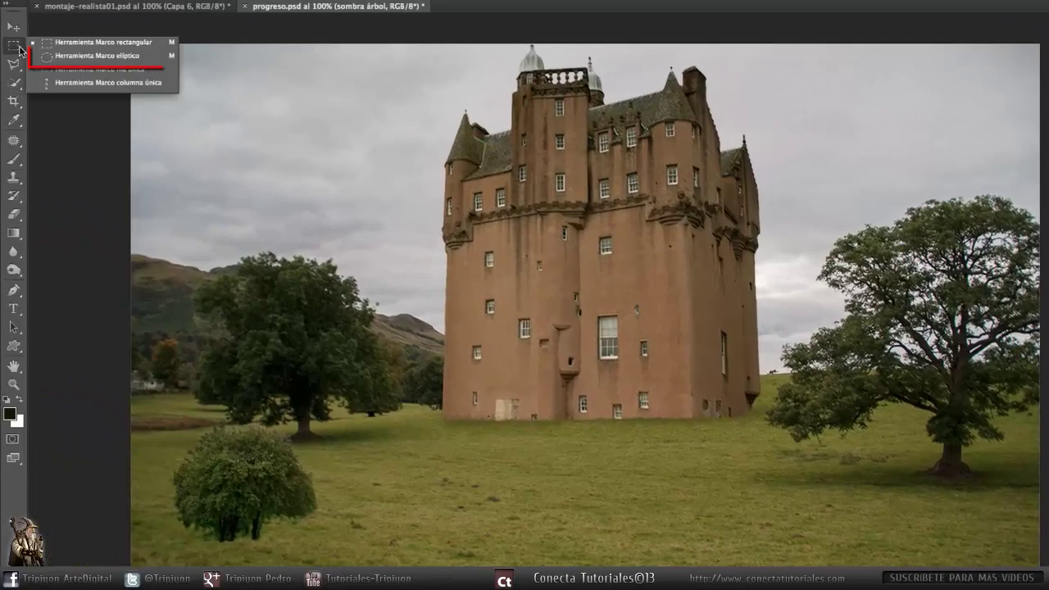
pyautogui.click(94, 56)
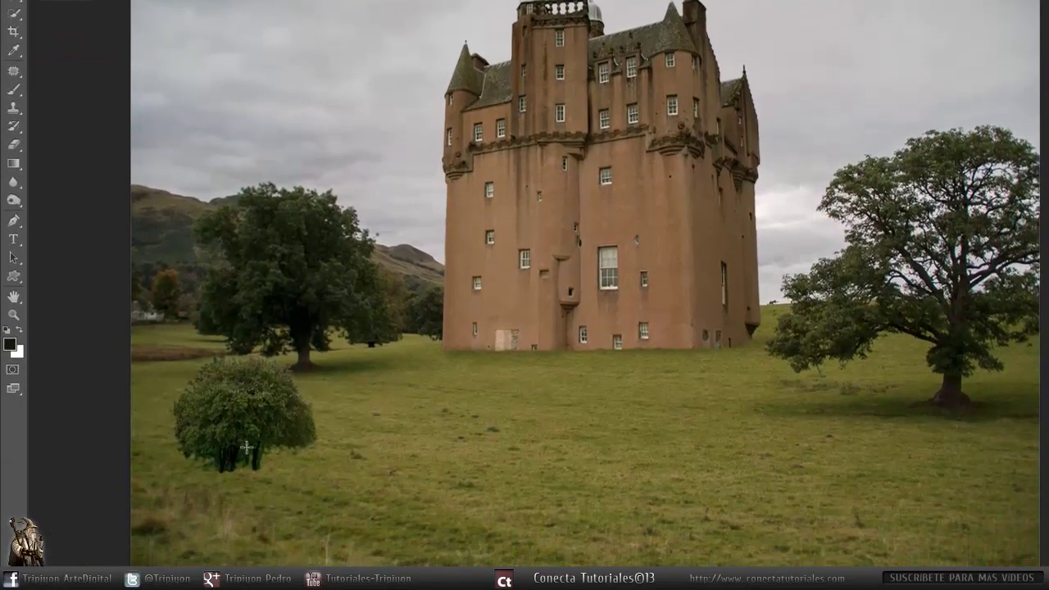
pyautogui.moveTo(173, 447); pyautogui.dragTo(317, 482)
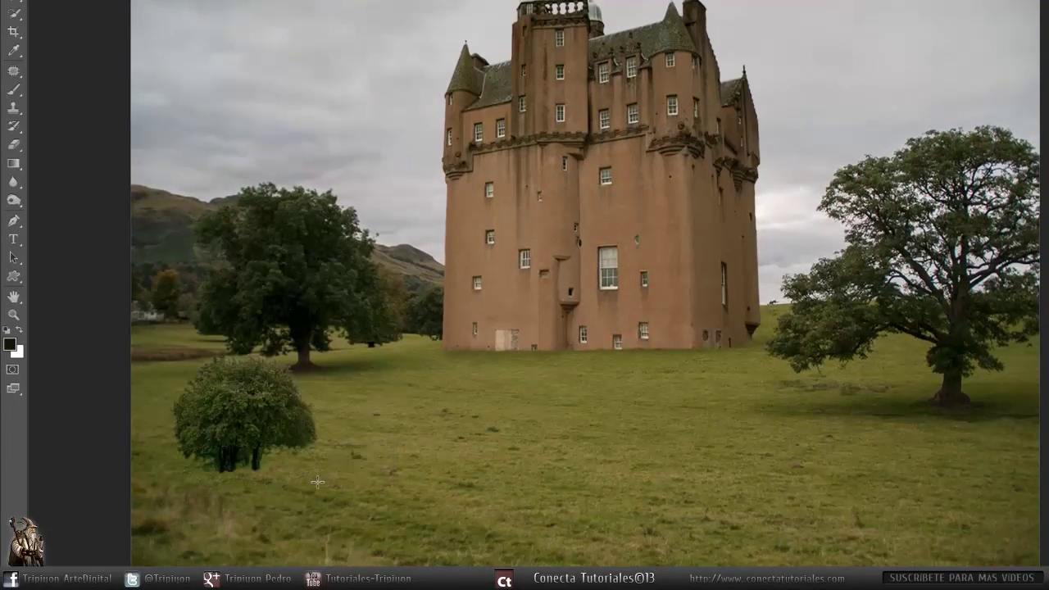
pyautogui.rightClick(257, 474)
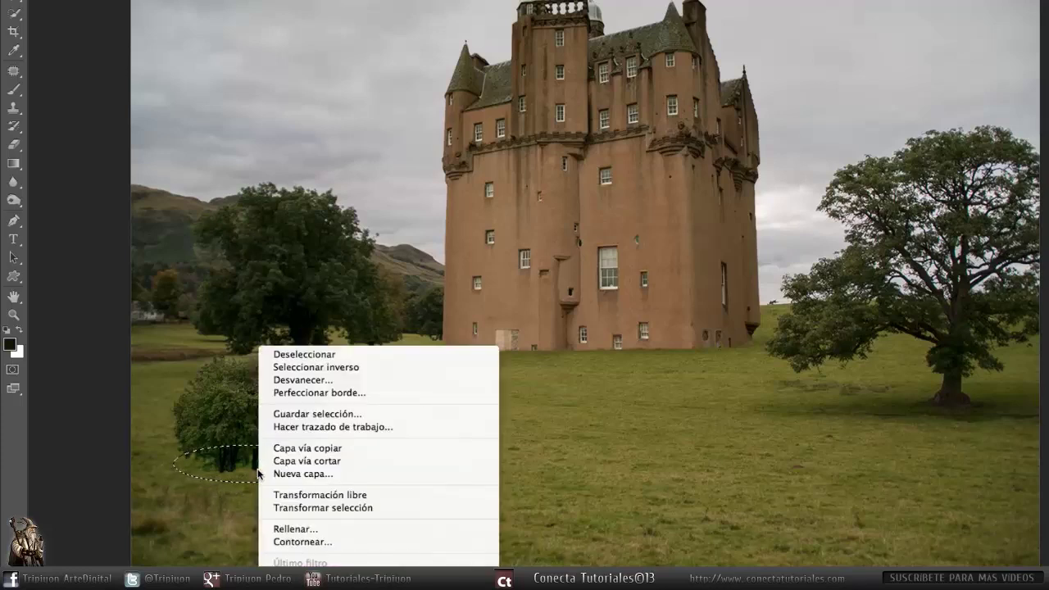
pyautogui.click(319, 508)
pyautogui.moveTo(336, 510); pyautogui.dragTo(341, 507)
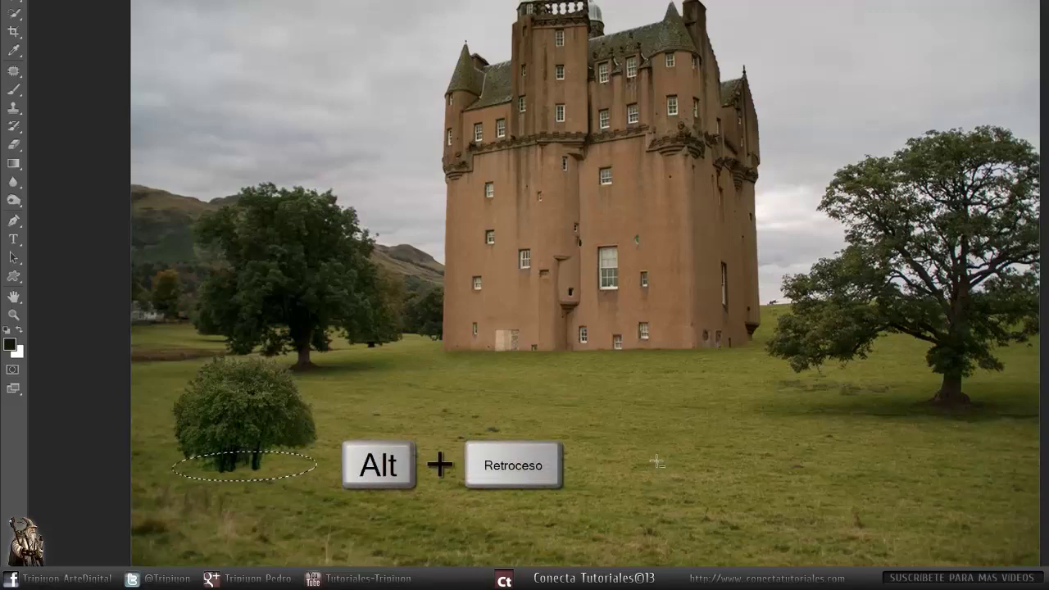
pyautogui.hotkey('alt', 'BackSpace')
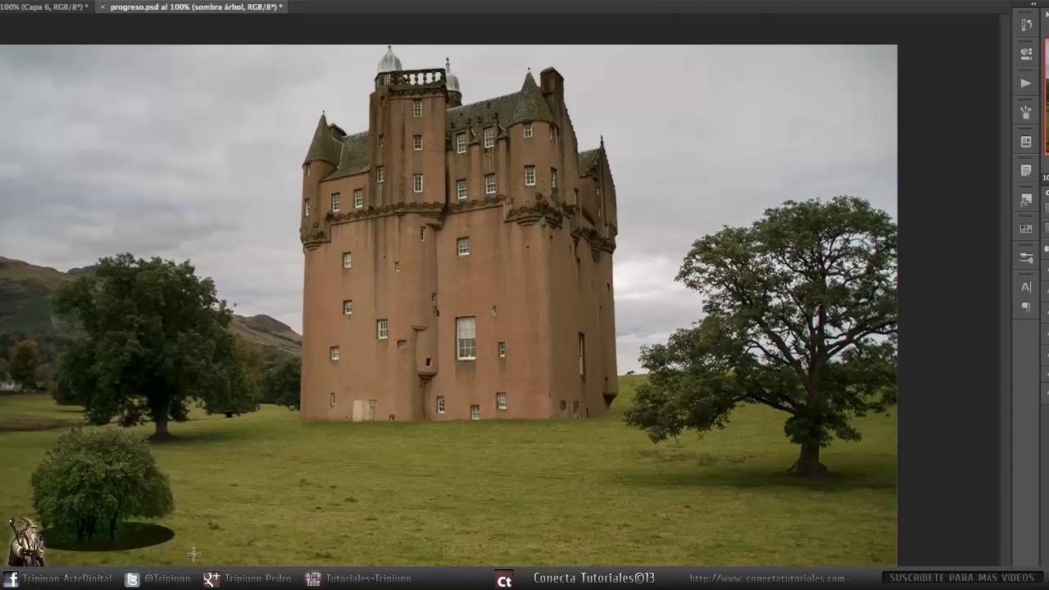
# Soften the dark ellipse on the sombra árbol layer with a Gaussian Blur
pyautogui.click(259, 0)
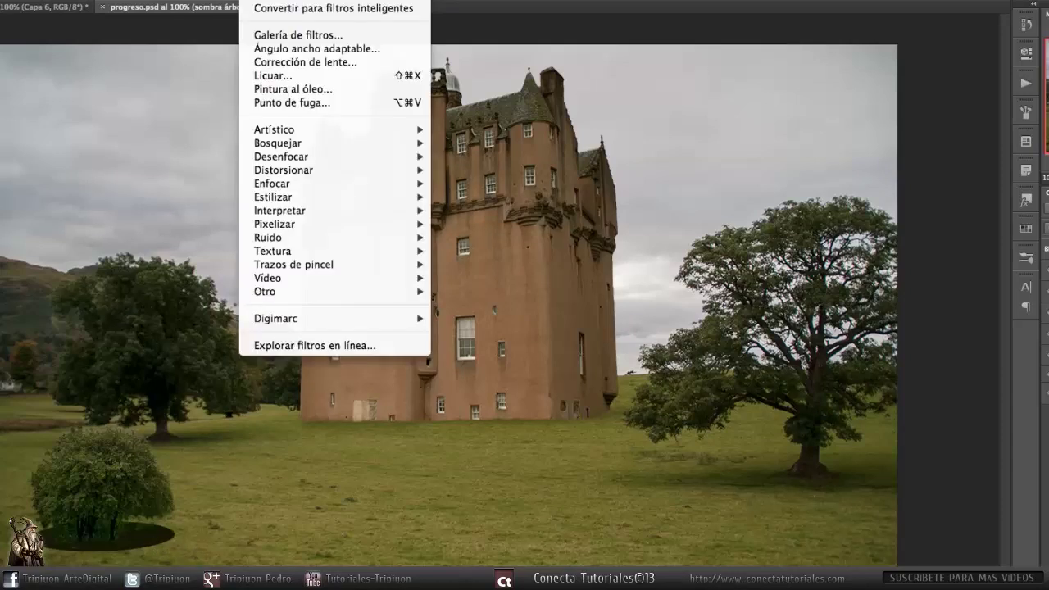
pyautogui.moveTo(332, 157)
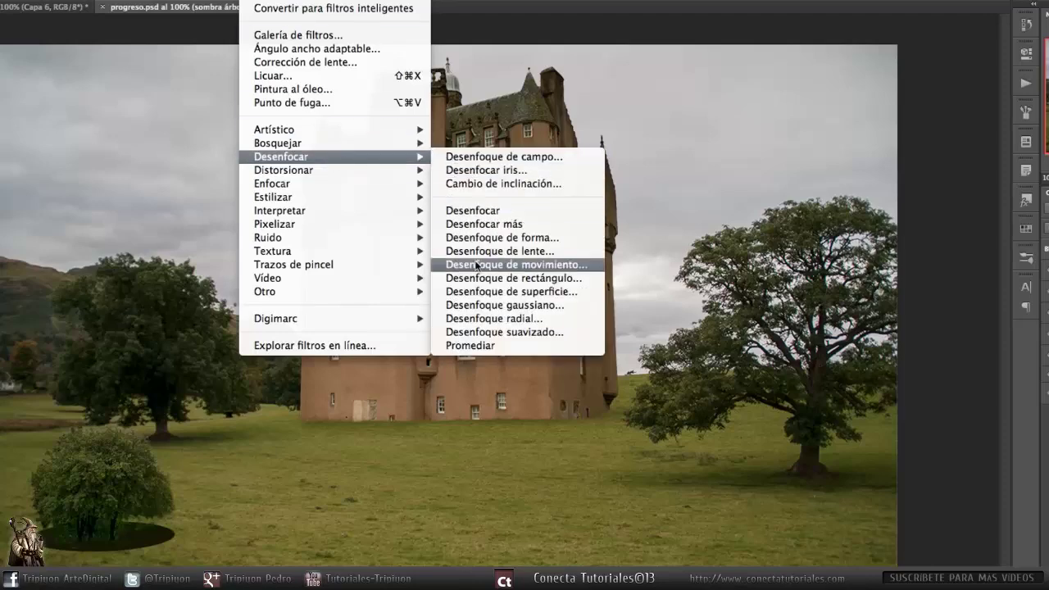
pyautogui.click(505, 305)
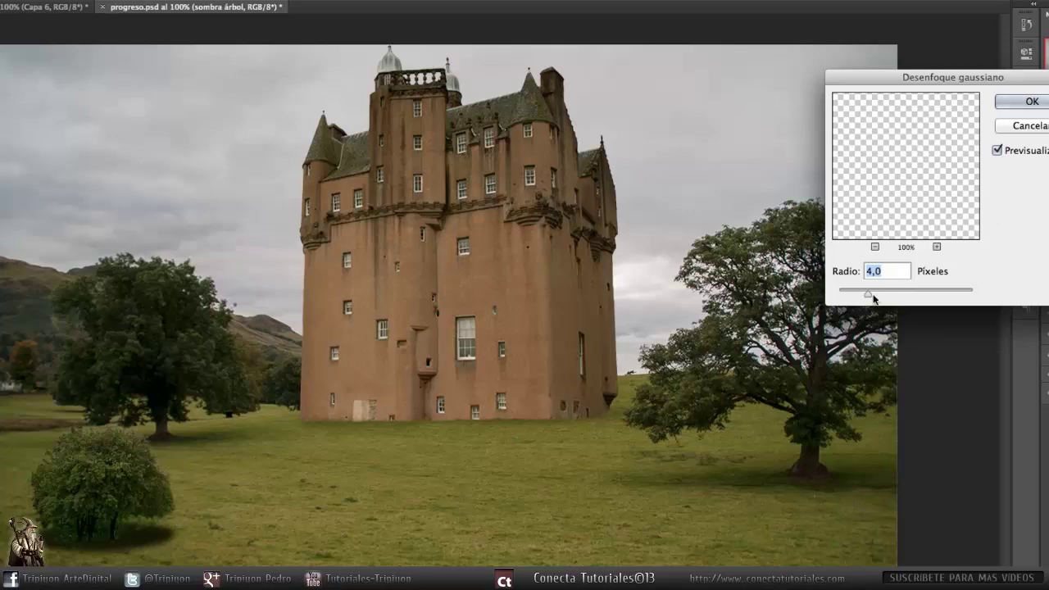
pyautogui.moveTo(868, 294); pyautogui.dragTo(897, 291)
pyautogui.press('Return')
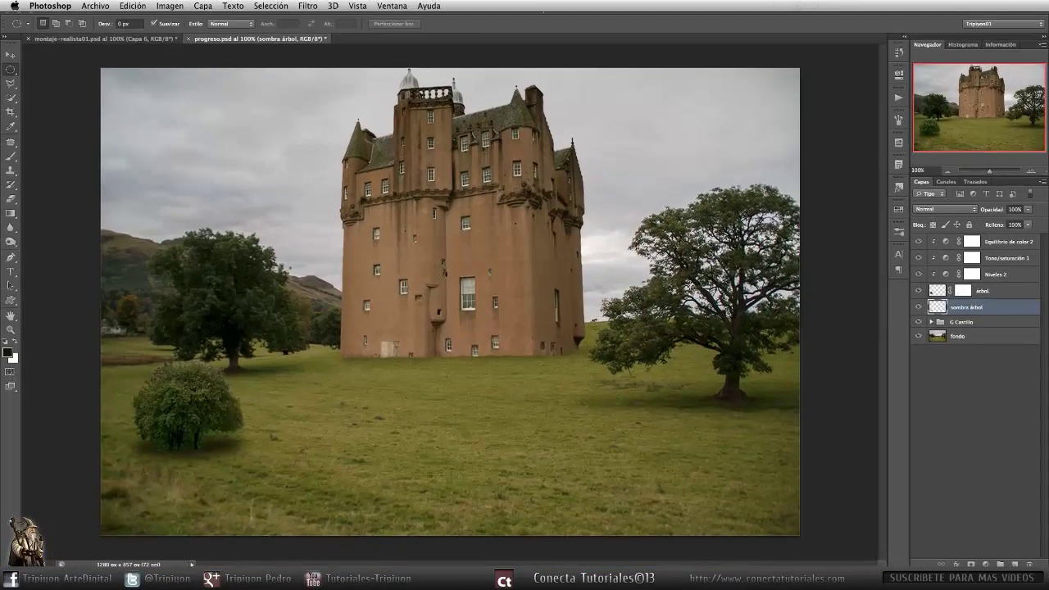
# Set the sombra árbol layer's opacity to 50%
pyautogui.press('l')
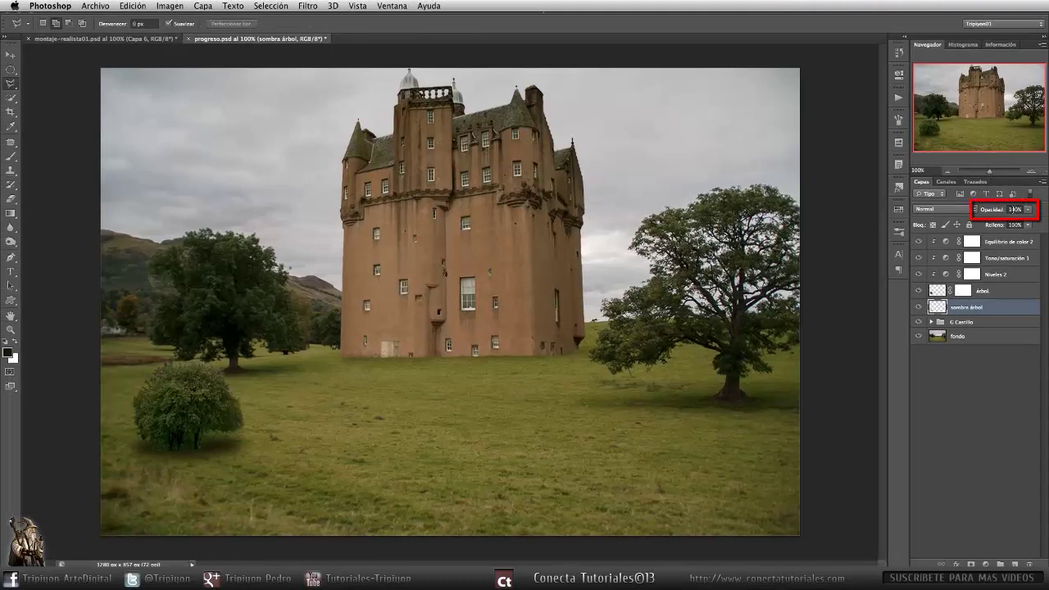
pyautogui.press('4')
pyautogui.press('5')
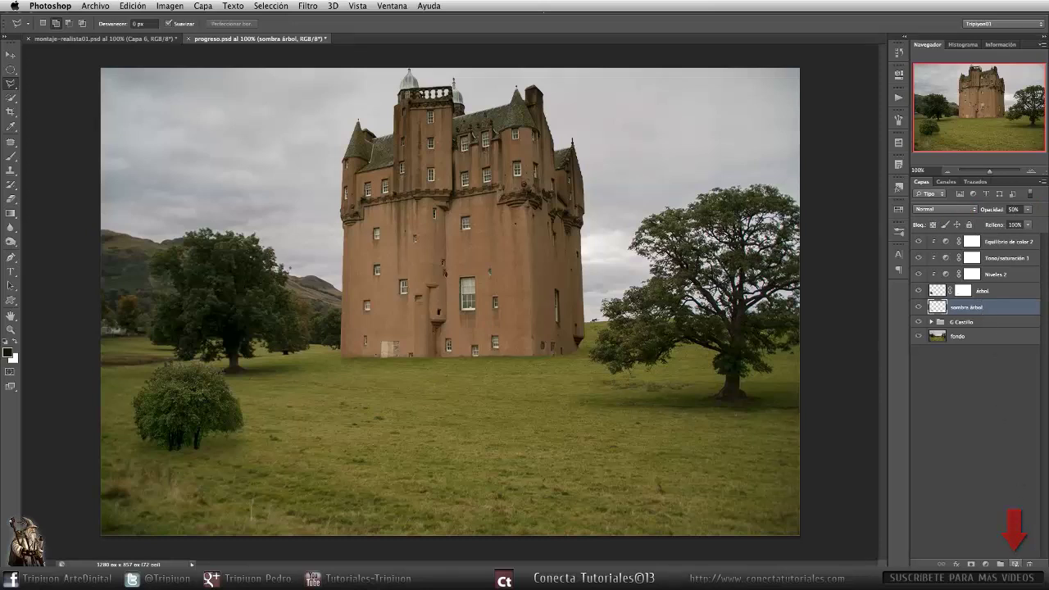
# Create a new layer above sombra árbol and prepare a soft 11 px dark brush with 0% hardness and 10% opacity
pyautogui.hotkey('ctrl', 'alt', 'shift', 'n')
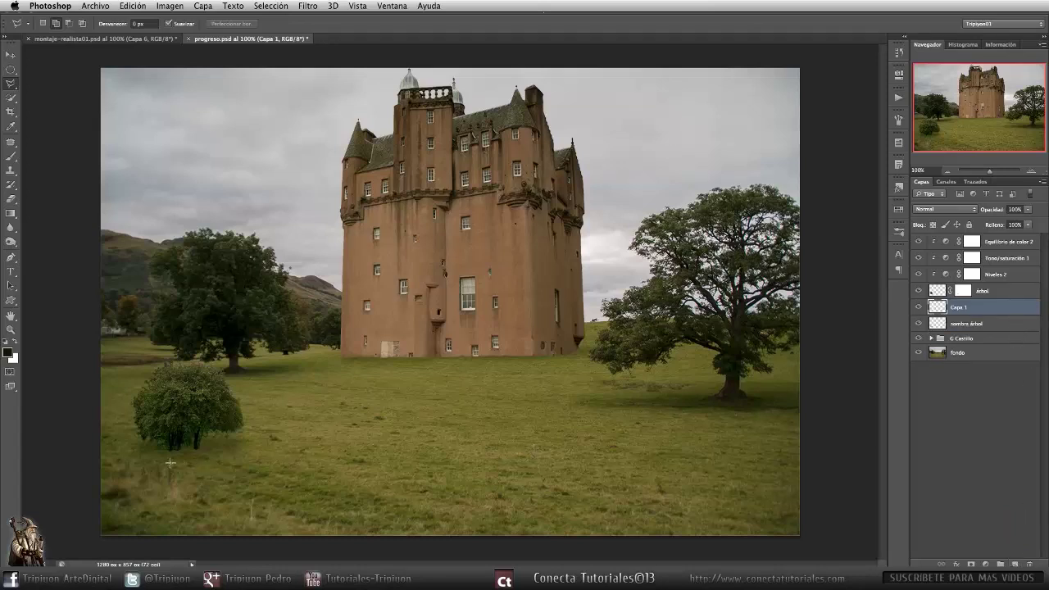
pyautogui.scroll(3, 145, 462)
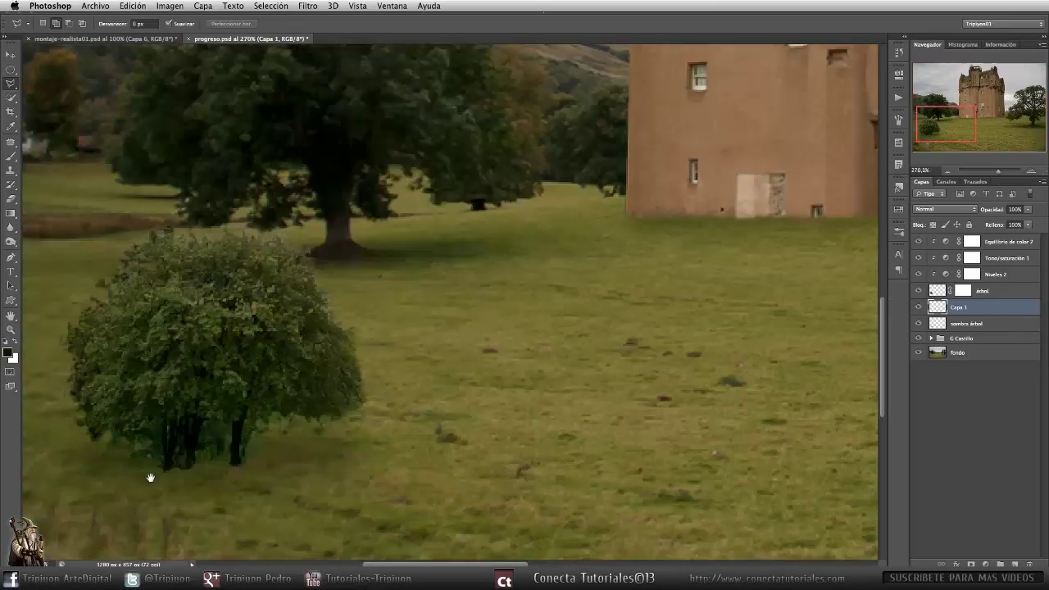
pyautogui.moveTo(150, 477); pyautogui.dragTo(378, 461)
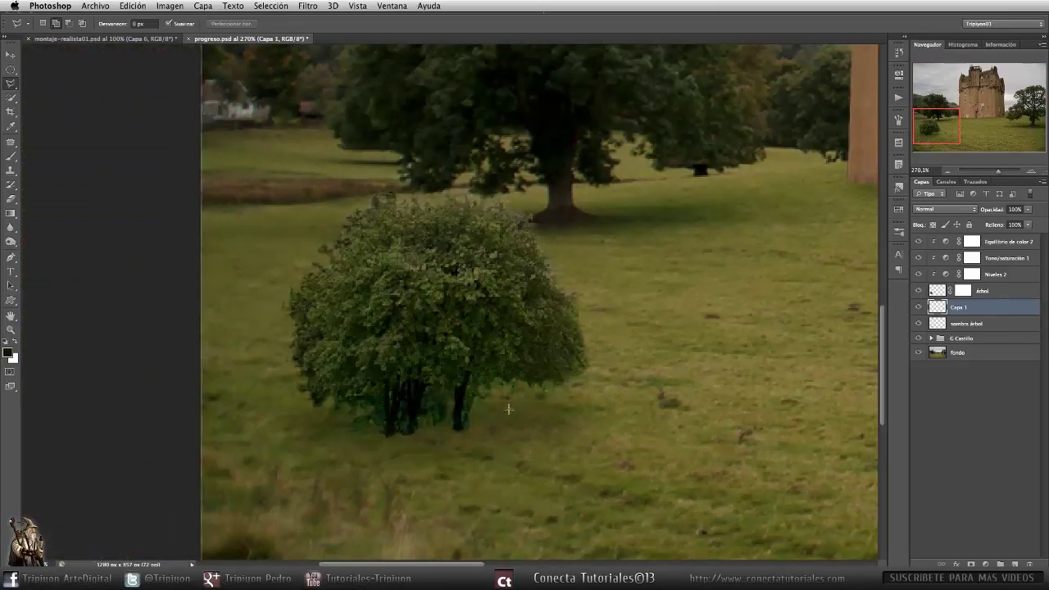
pyautogui.moveTo(663, 295); pyautogui.dragTo(376, 297)
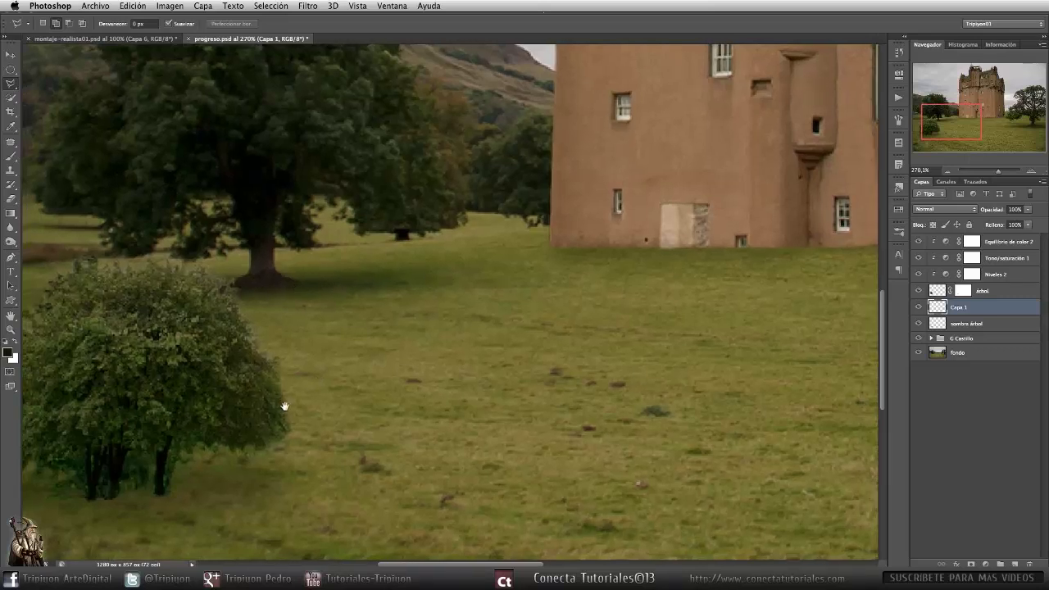
pyautogui.moveTo(284, 408); pyautogui.dragTo(519, 326)
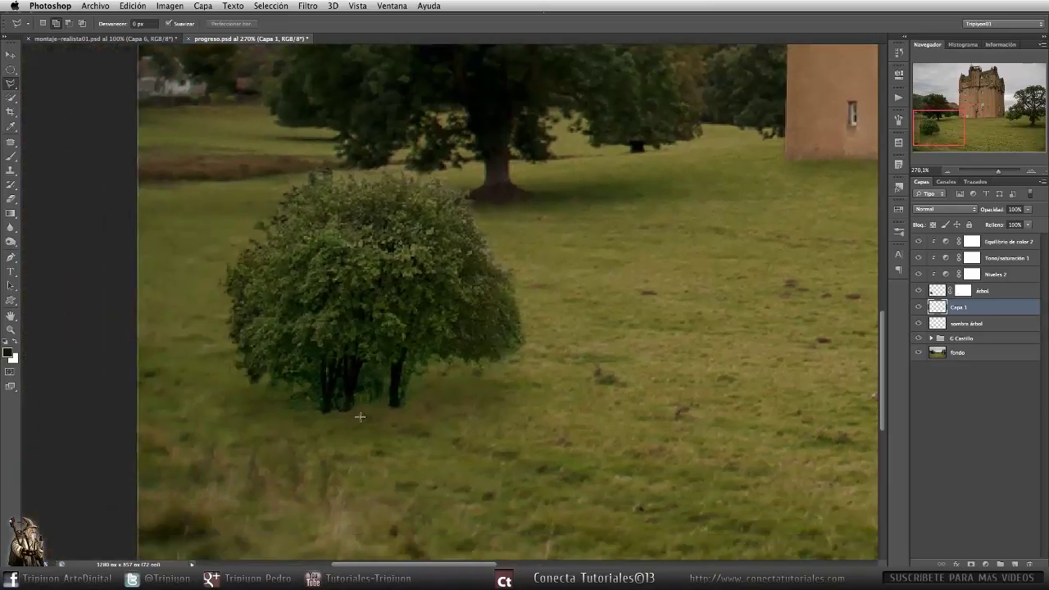
pyautogui.press('b')
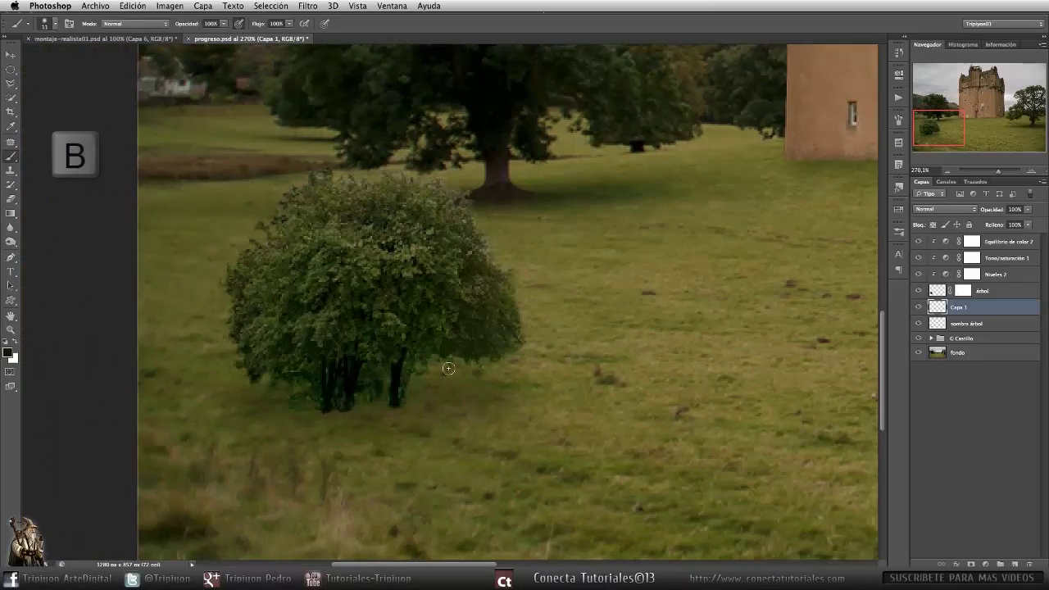
pyautogui.rightClick(454, 340)
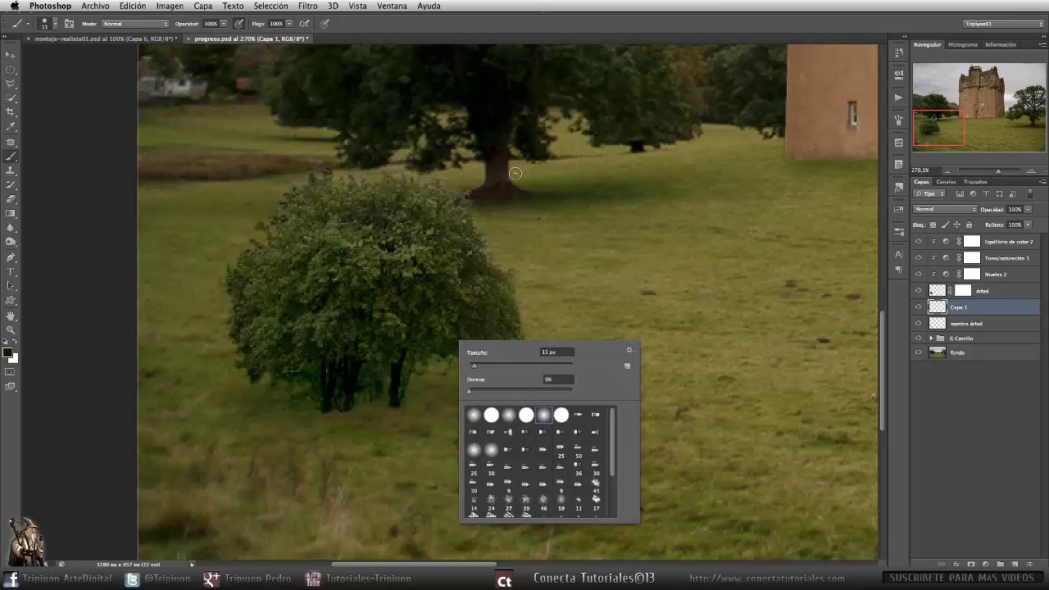
pyautogui.click(509, 26)
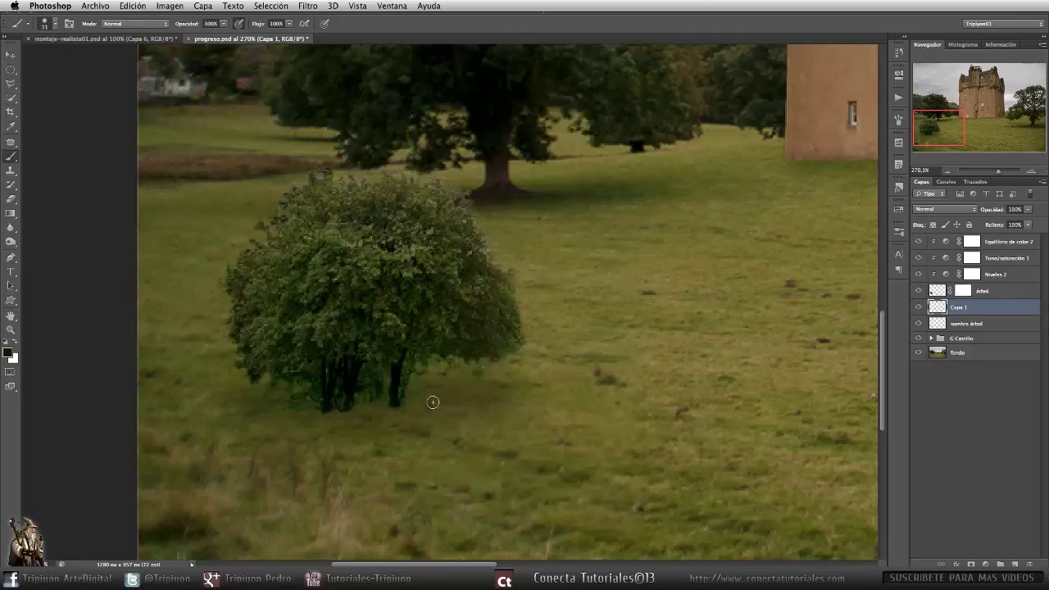
pyautogui.click(212, 24)
pyautogui.write('10')
pyautogui.press('Return')
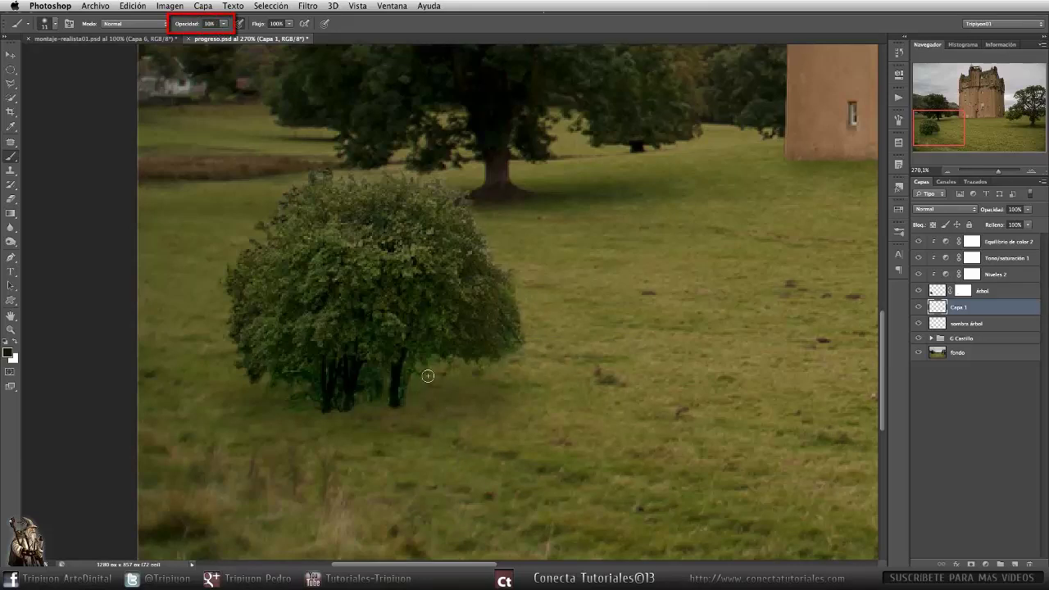
# Paint faint dark strokes on the new layer around the small tree's trunk bases to build up the contact shadow
pyautogui.scroll(-2, 426, 360)
pyautogui.moveTo(394, 394)
pyautogui.mouseDown()
pyautogui.moveTo(375, 402)
pyautogui.moveTo(386, 398)
pyautogui.mouseUp()
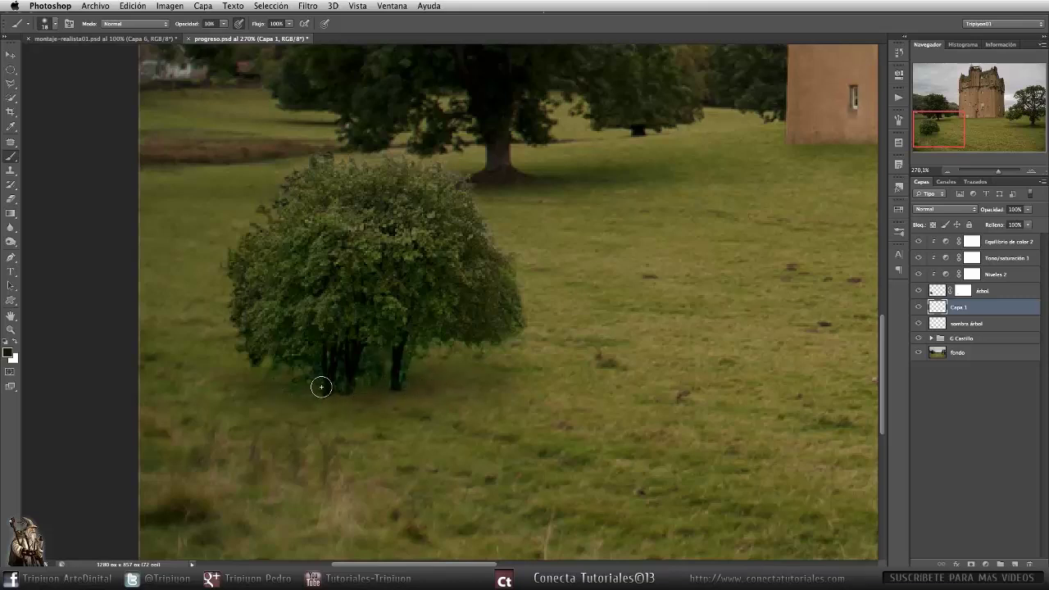
pyautogui.moveTo(456, 379)
pyautogui.mouseDown()
pyautogui.moveTo(459, 391)
pyautogui.moveTo(448, 388)
pyautogui.mouseUp()
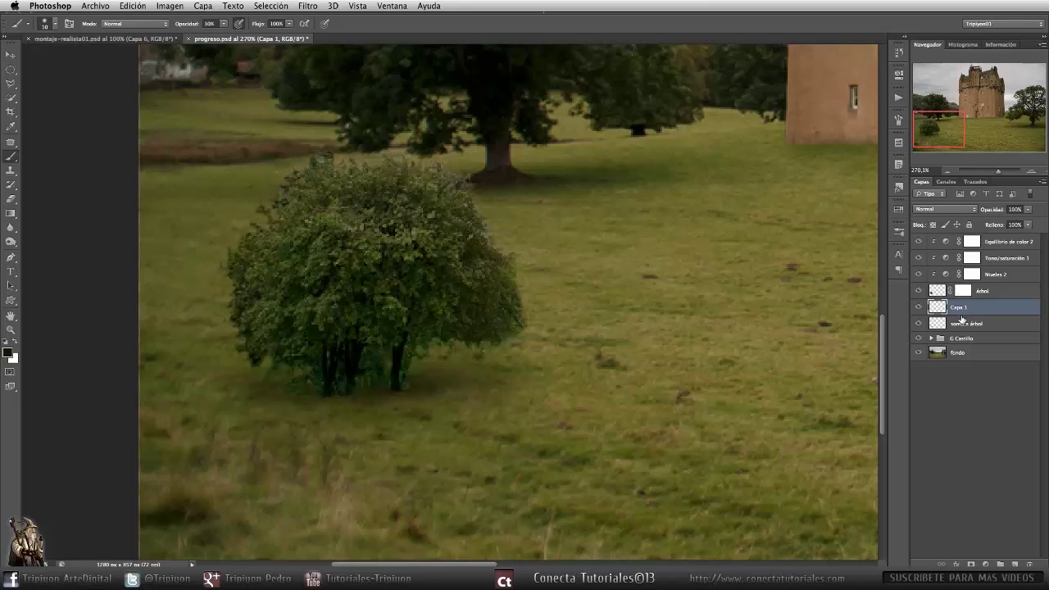
pyautogui.moveTo(619, 389); pyautogui.dragTo(549, 391)
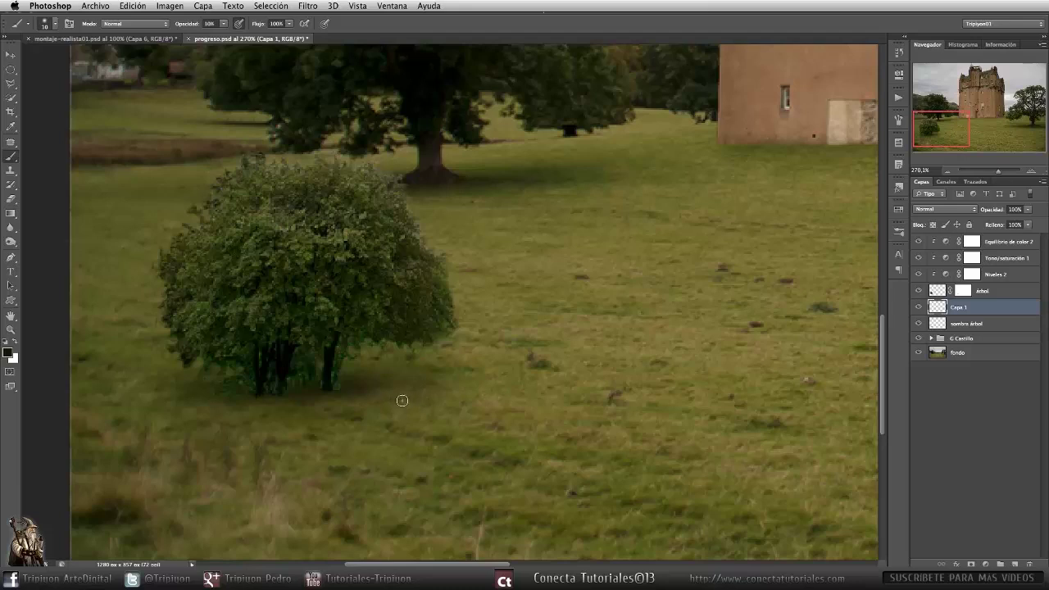
# Set the sombra árbol layer's opacity to 60%
pyautogui.click(974, 326)
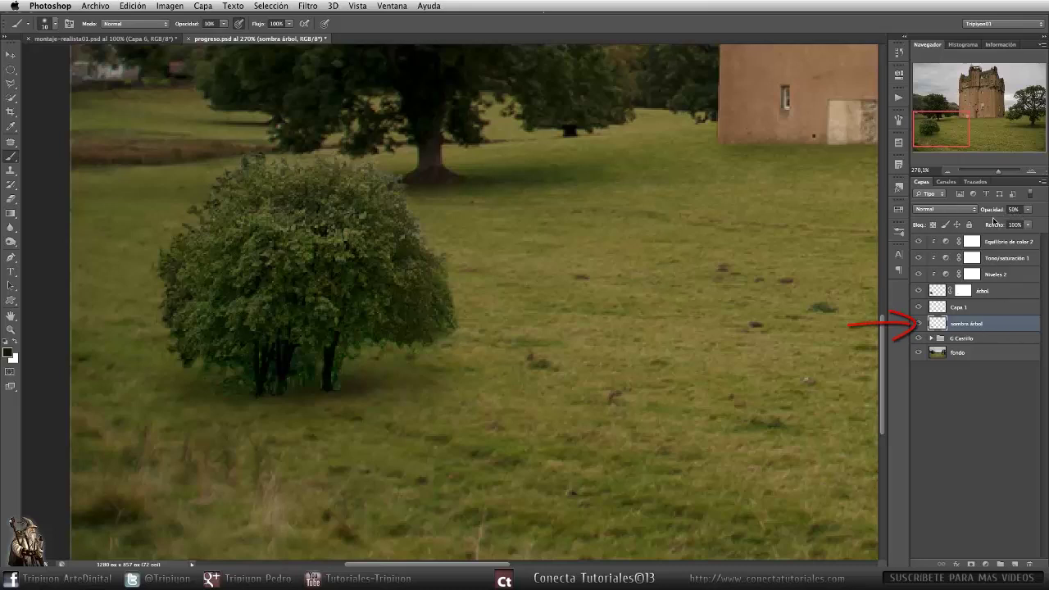
pyautogui.press('l')
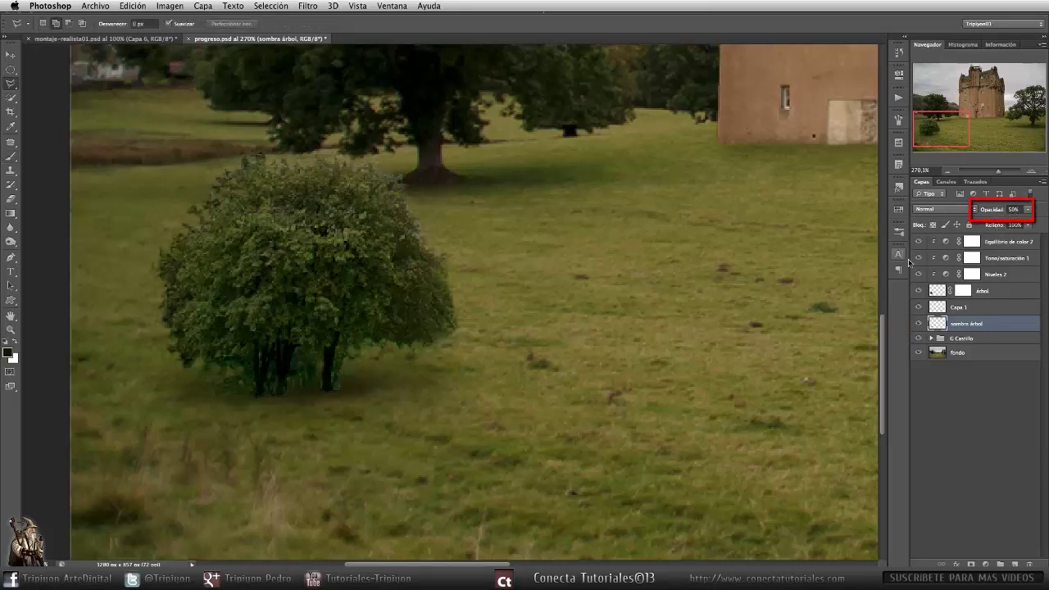
pyautogui.press('6')
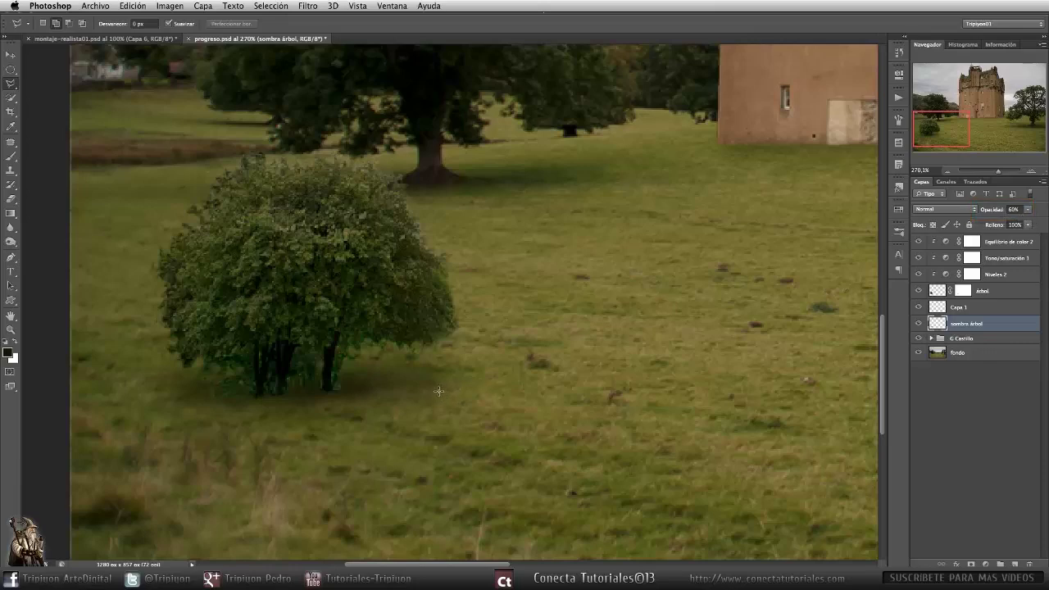
pyautogui.hotkey('ctrl', '1')
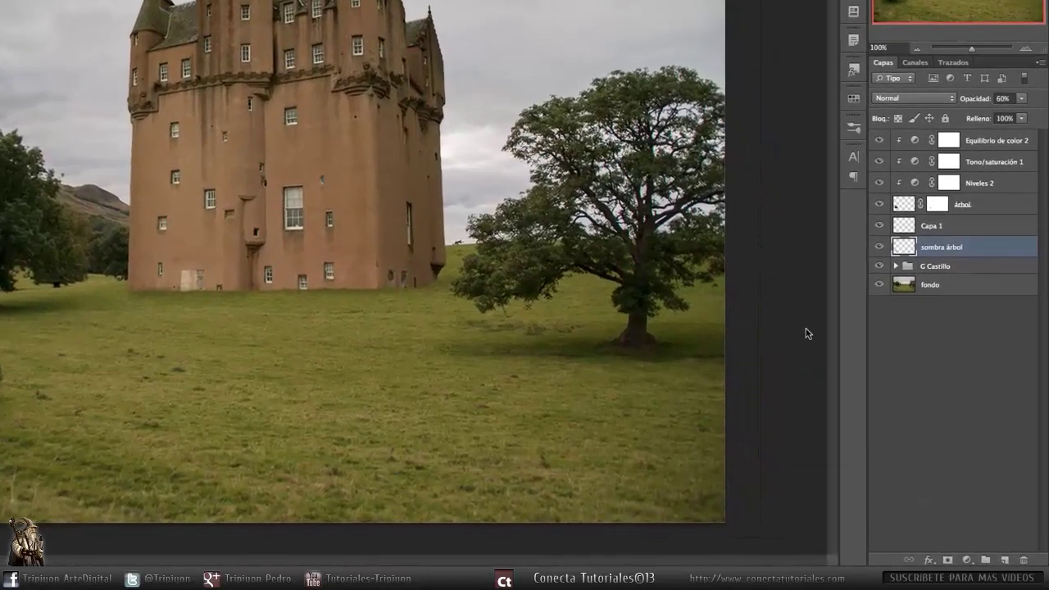
# Merge the Capa 1 contact shadow down into the sombra árbol layer
pyautogui.click(993, 226)
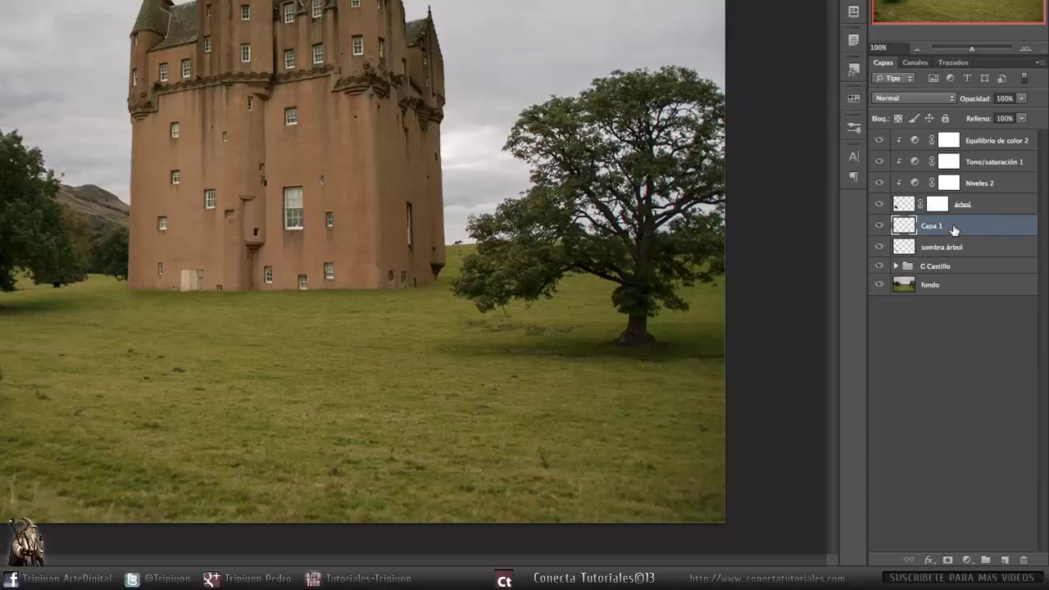
pyautogui.hotkey('ctrl', 'e')
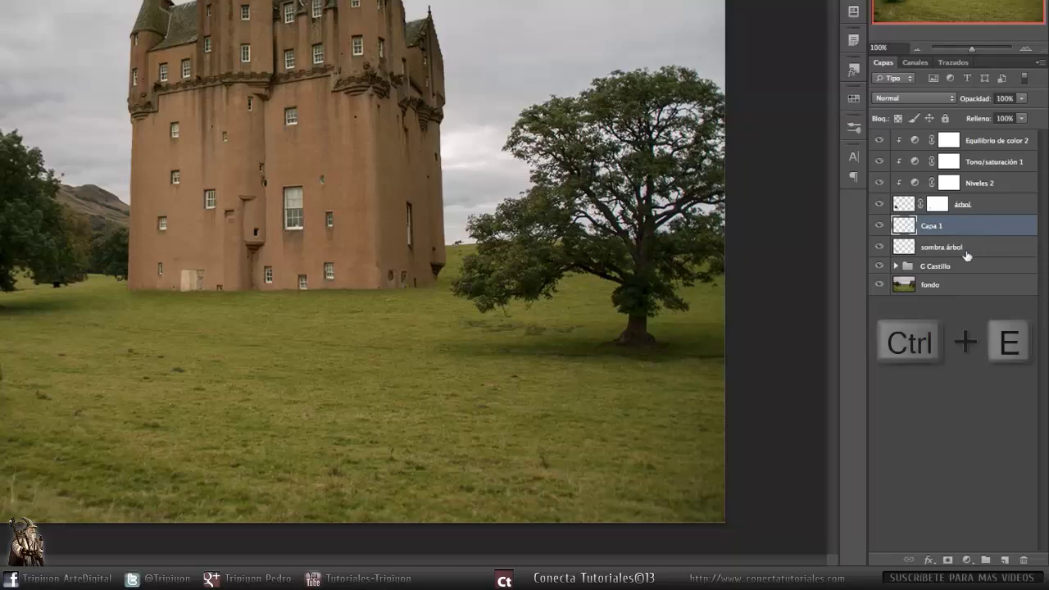
pyautogui.hotkey('ctrl', 'e')
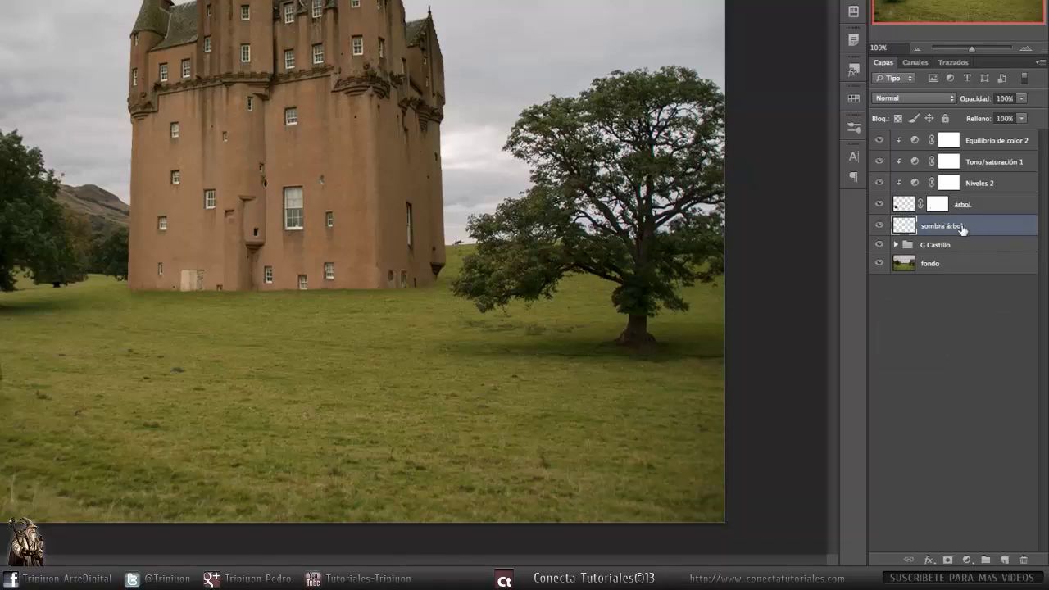
# Add a Selective Color adjustment clipped to sombra árbol, with Blacks at Cyan +3% and Black -2%, and reselect the sombra árbol layer
pyautogui.click(967, 560)
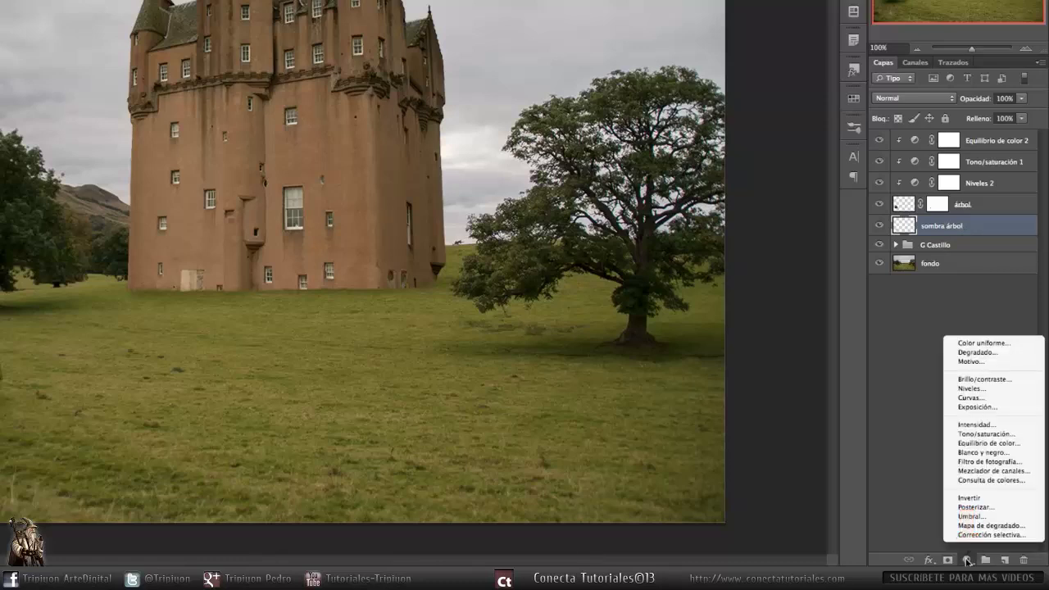
pyautogui.click(978, 535)
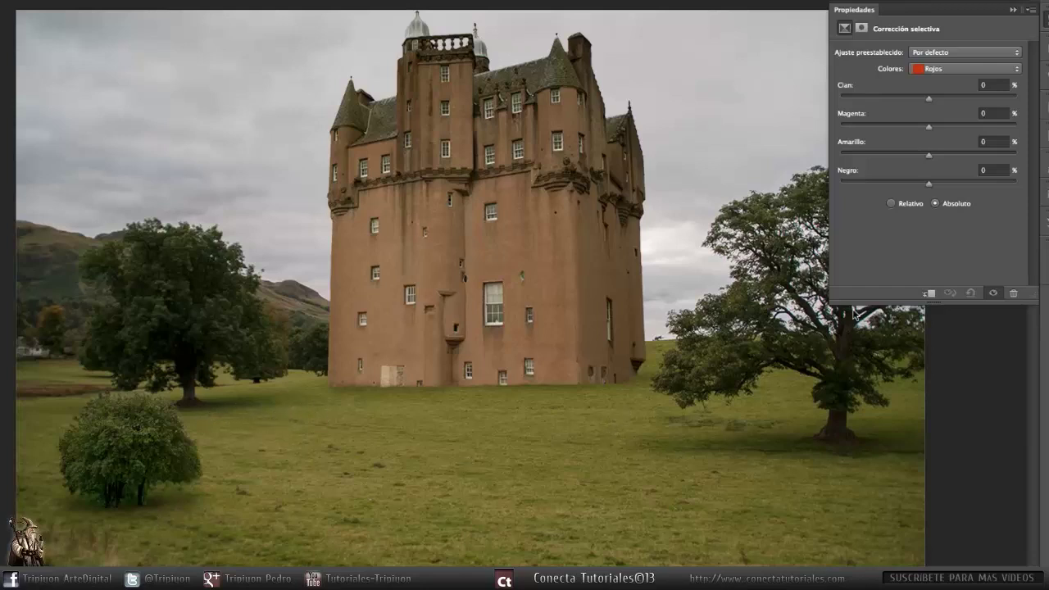
pyautogui.click(965, 73)
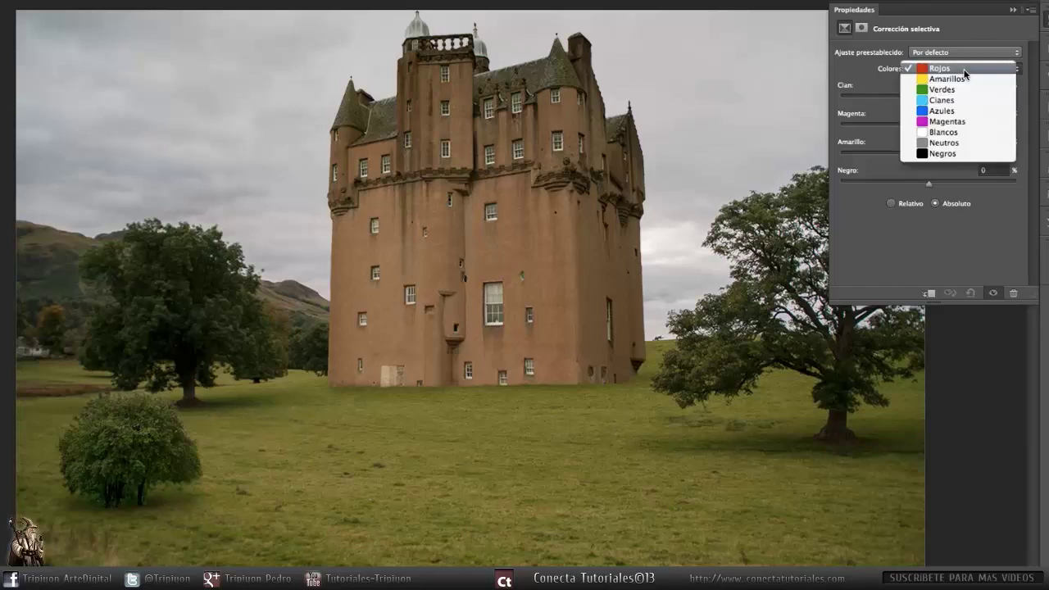
pyautogui.click(962, 151)
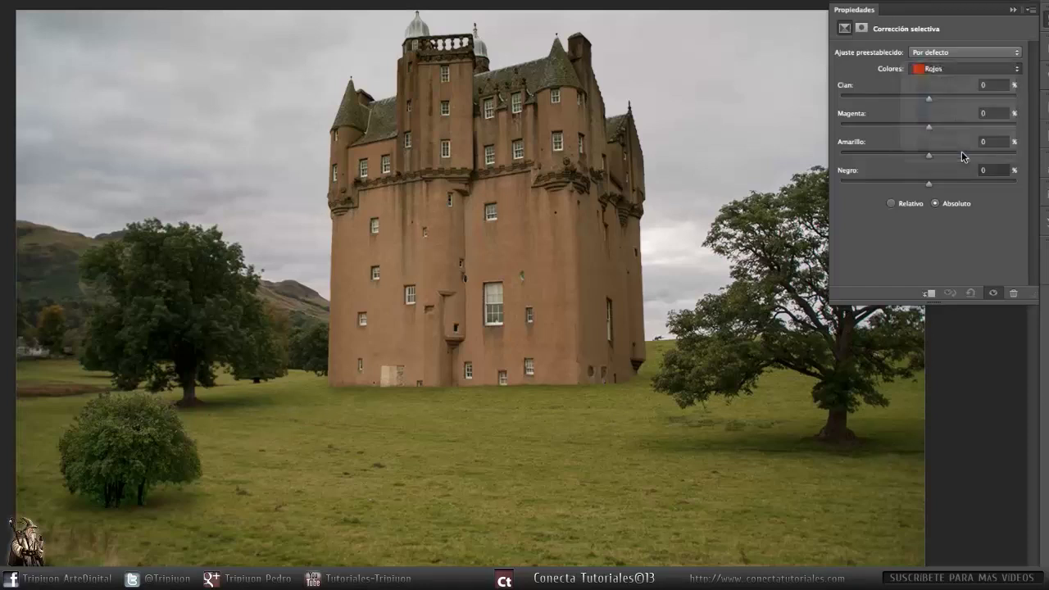
pyautogui.moveTo(930, 190); pyautogui.dragTo(928, 189)
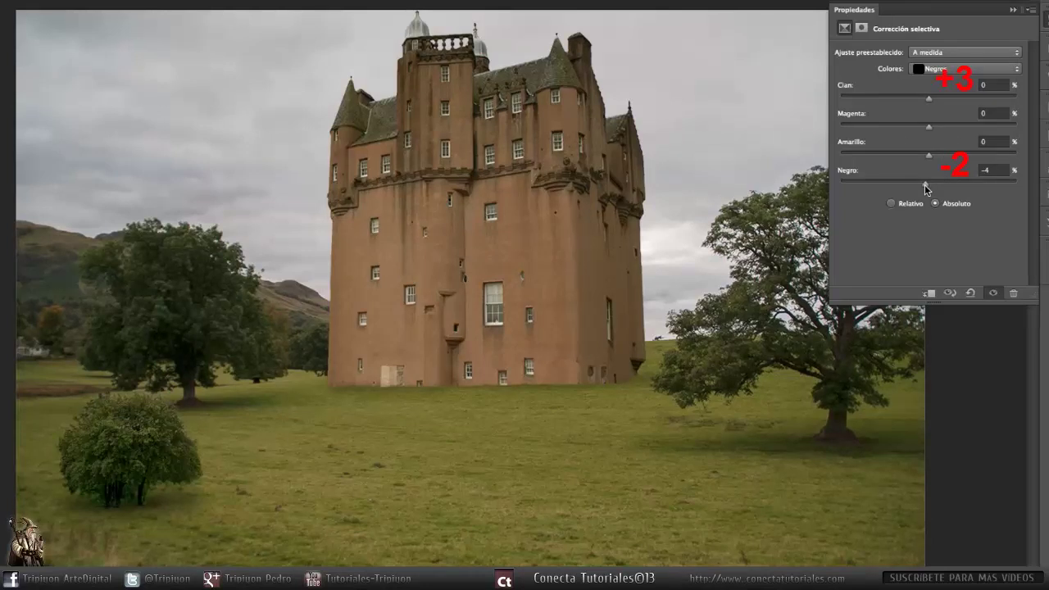
pyautogui.moveTo(929, 99); pyautogui.dragTo(932, 99)
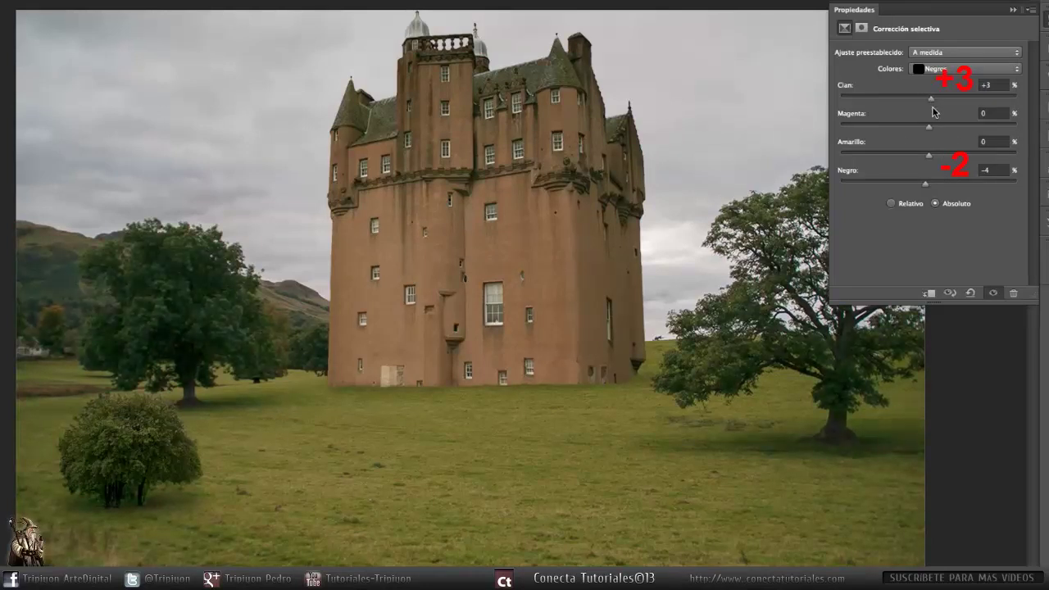
pyautogui.click(933, 295)
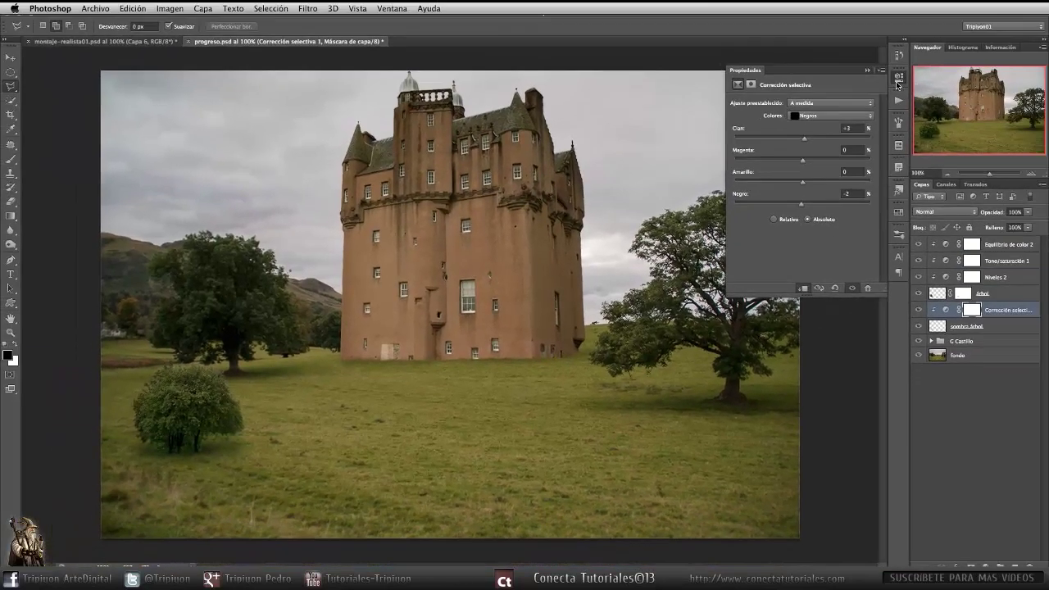
pyautogui.click(998, 316)
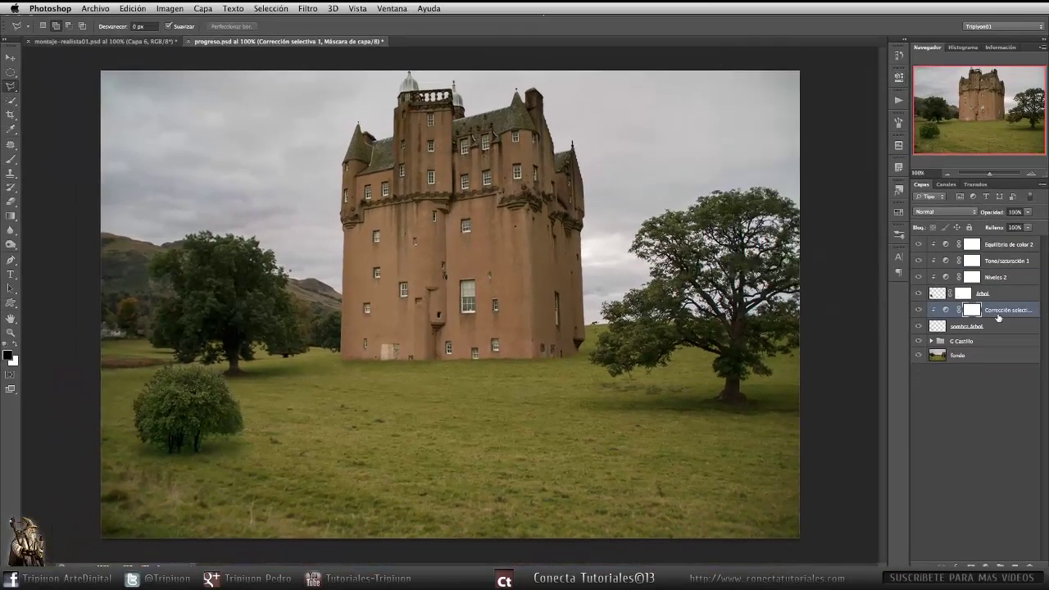
pyautogui.click(951, 327)
pyautogui.scroll(5, 136, 461)
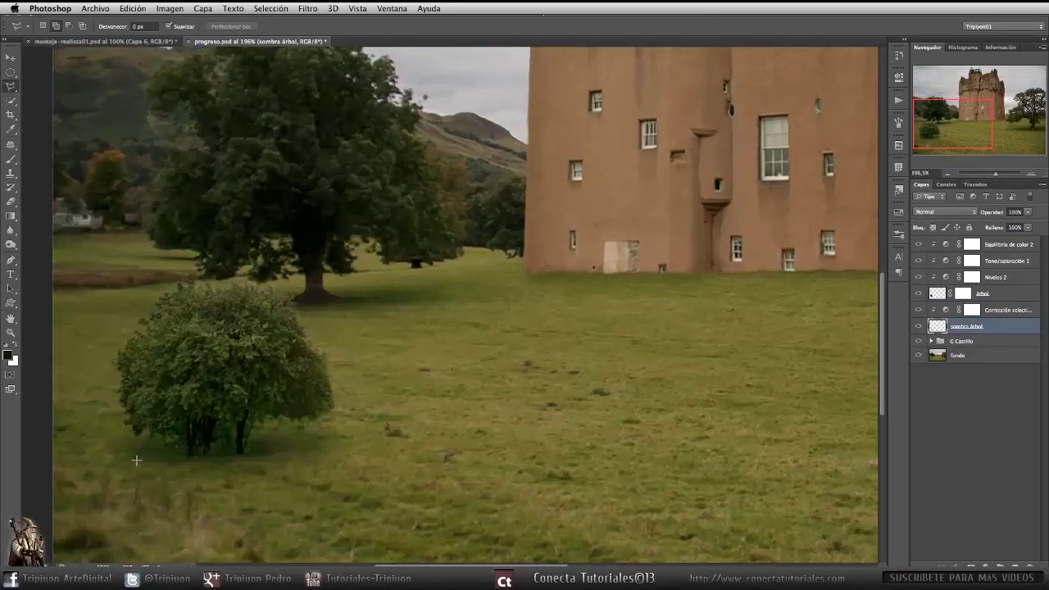
pyautogui.scroll(3, 136, 461)
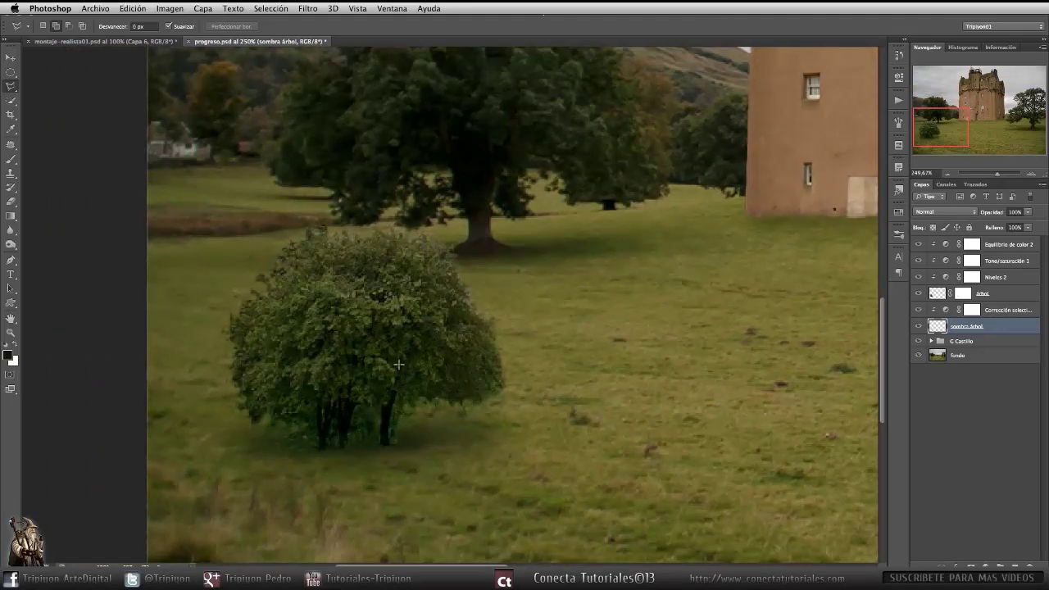
pyautogui.press('b')
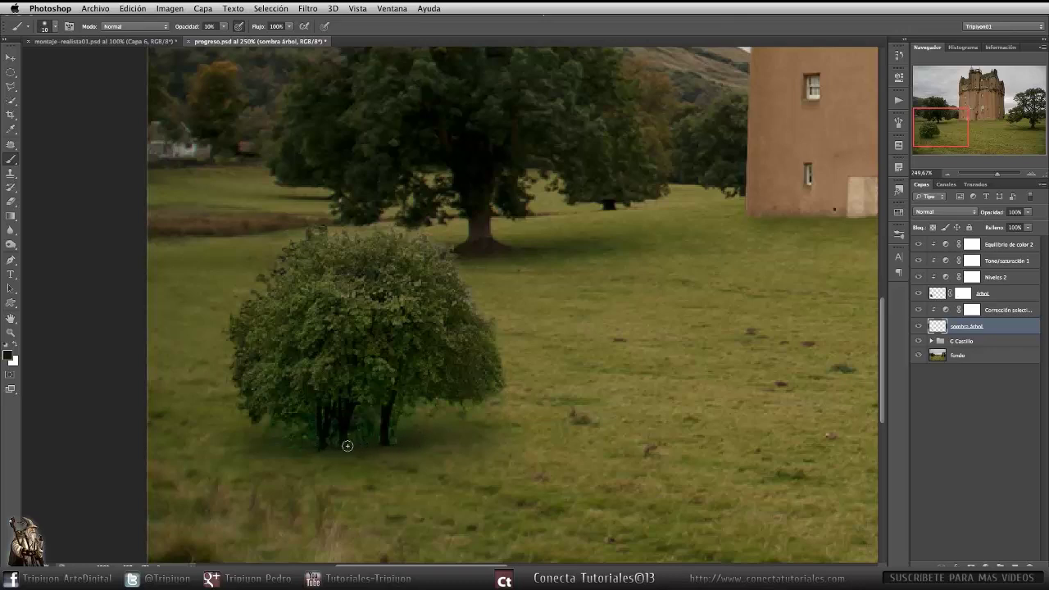
pyautogui.press('super+1')
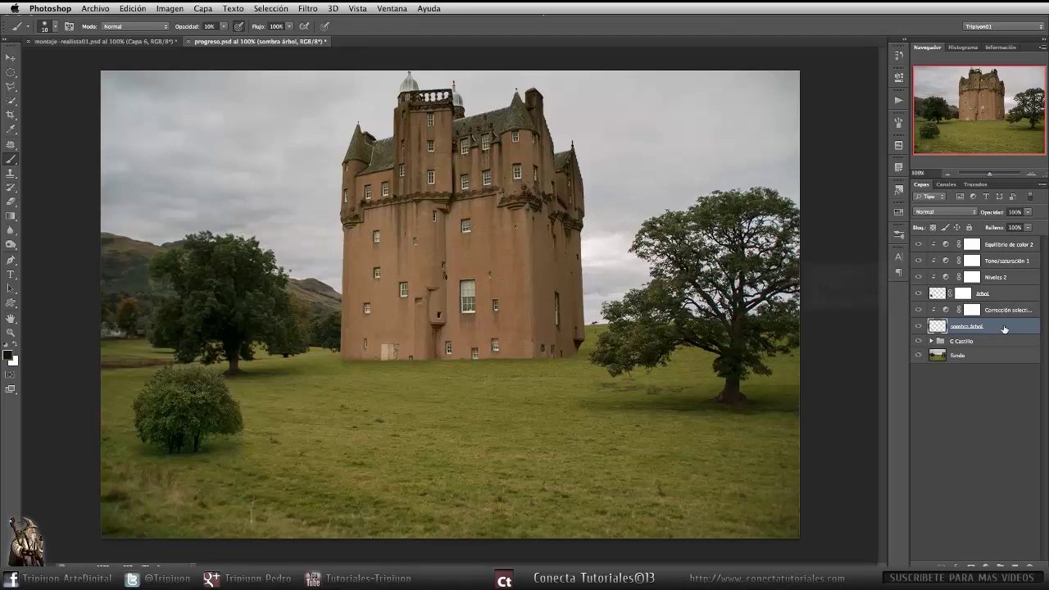
# Group all layers from sombra árbol up to Equilibrio de color 2 and name the group G árbol
pyautogui.press('shift')
pyautogui.keyDown('shift'); pyautogui.click(1007, 247); pyautogui.keyUp('shift')
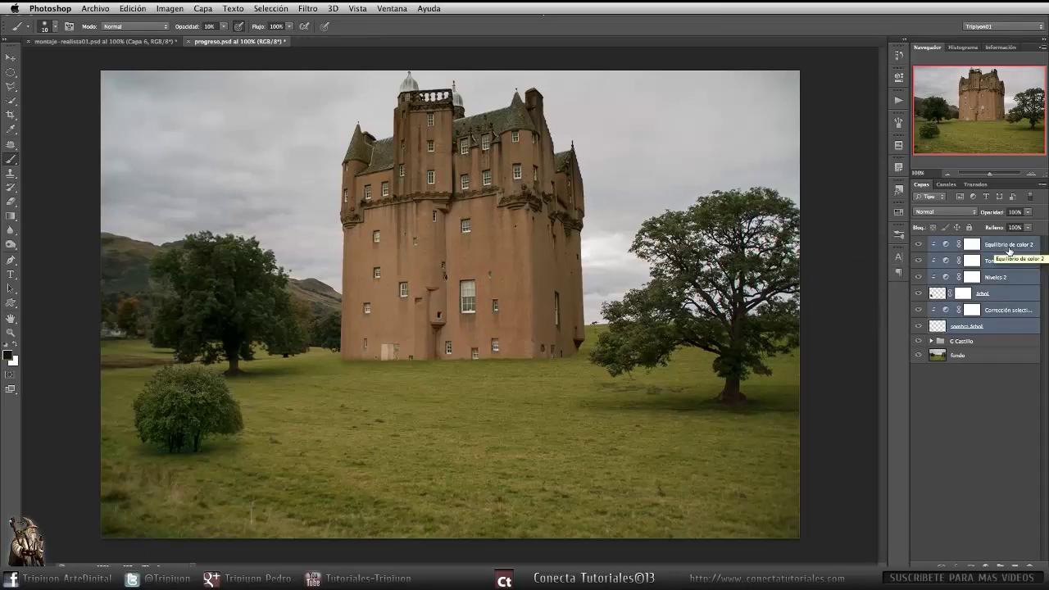
pyautogui.hotkey('ctrl', 'g')
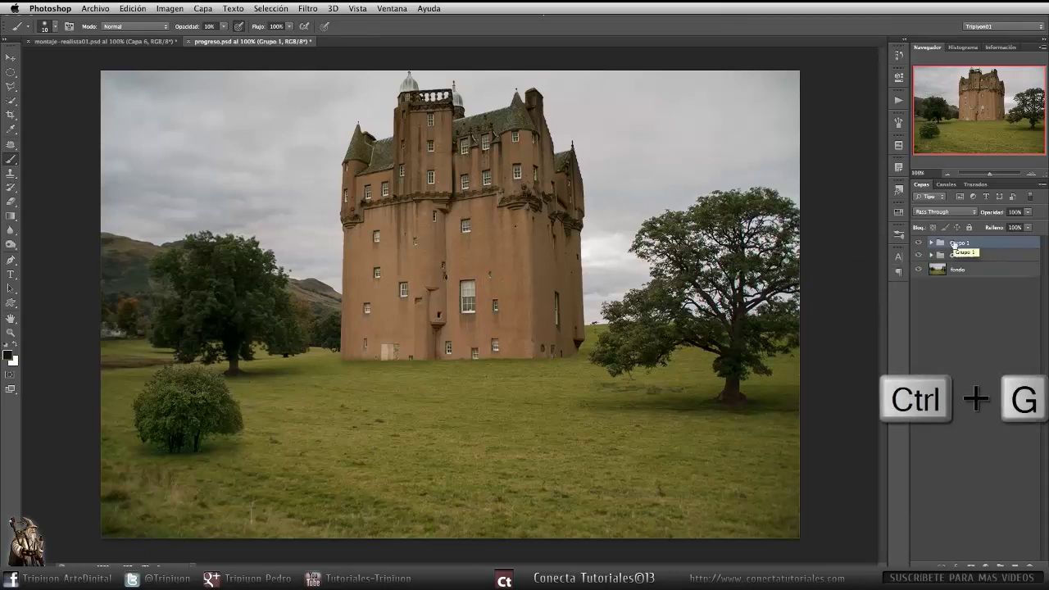
pyautogui.doubleClick(963, 244)
pyautogui.write('G Árbol')
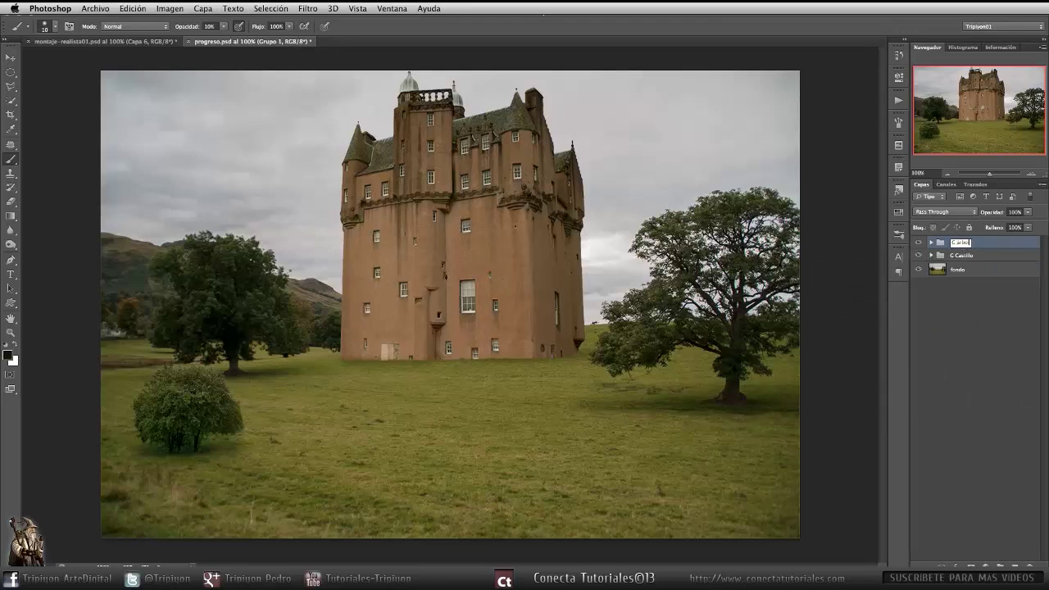
pyautogui.press('Return')
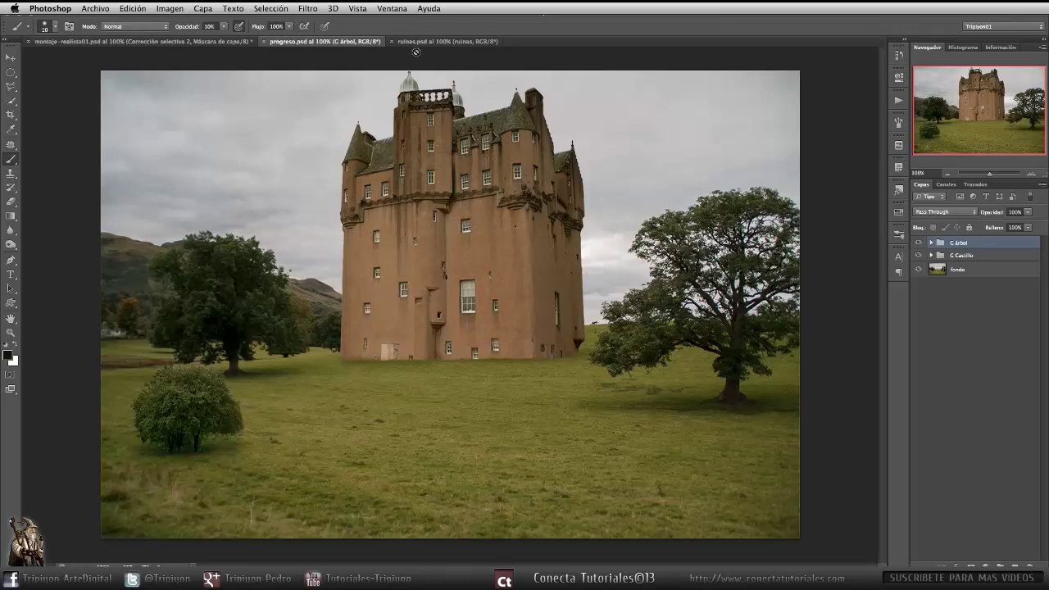
# Duplicate the ruinas layer from ruinas.psd into progreso.psd, keeping the name ruinas, and close ruinas.psd
pyautogui.click(448, 42)
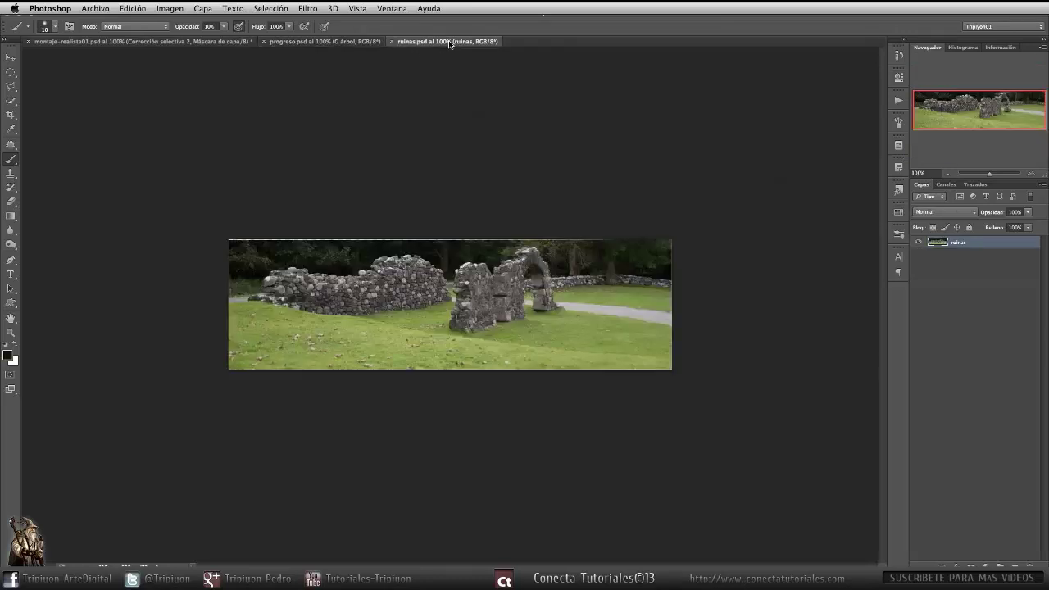
pyautogui.rightClick(976, 244)
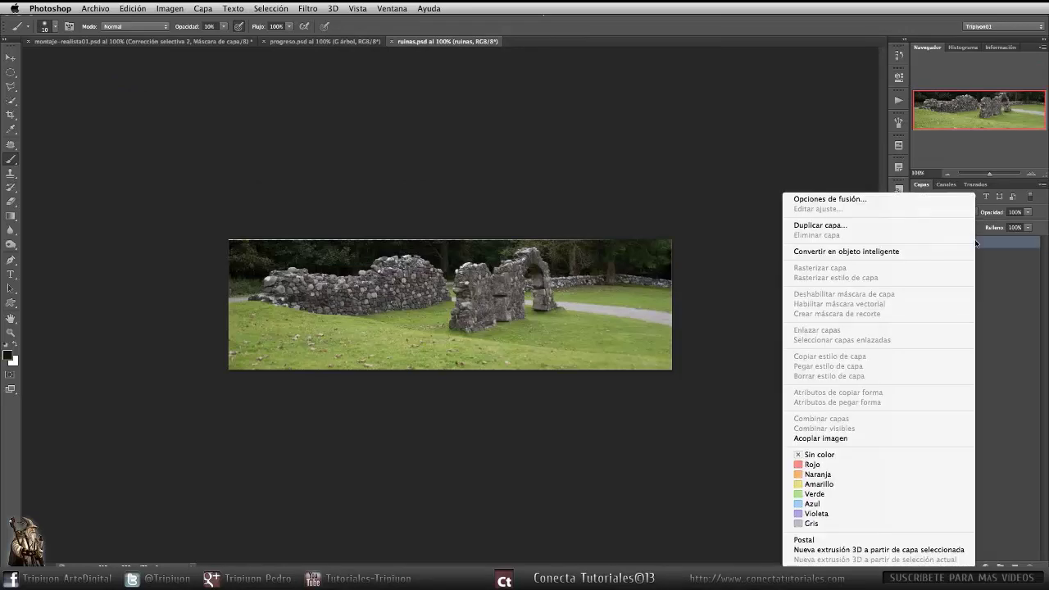
pyautogui.click(892, 225)
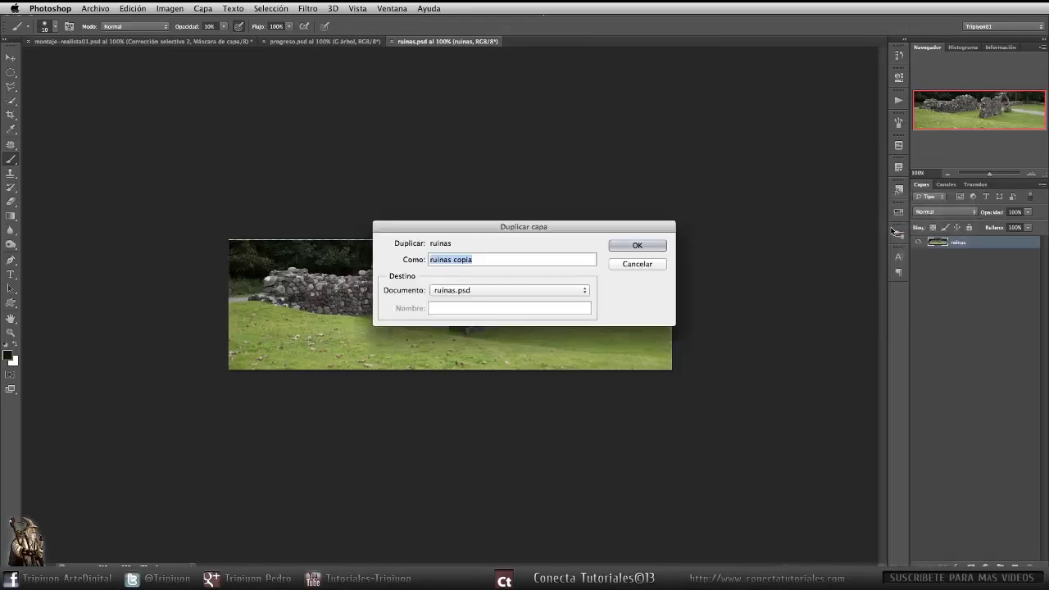
pyautogui.click(585, 291)
pyautogui.click(505, 281)
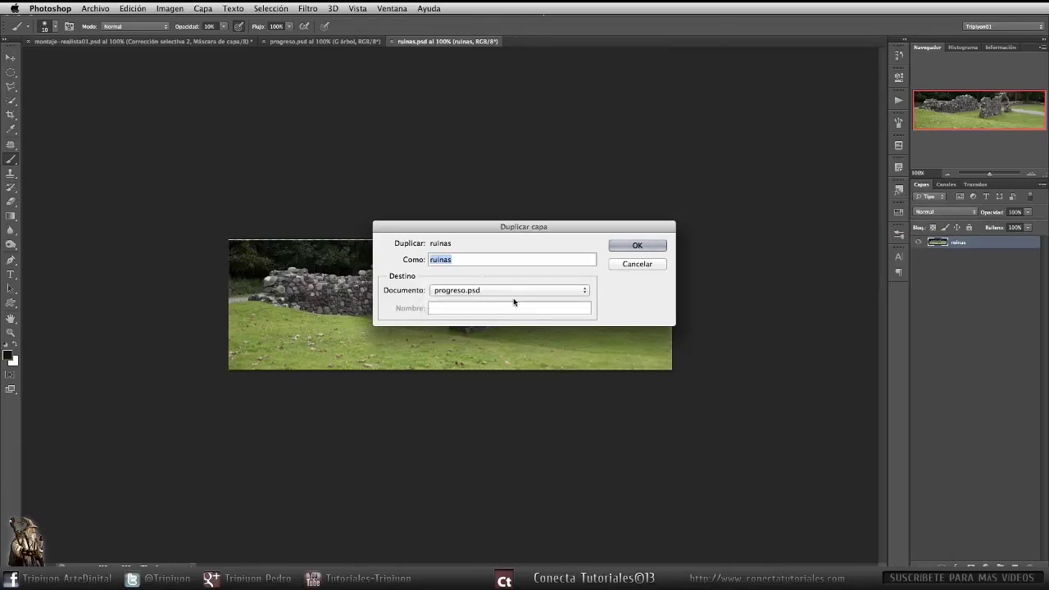
pyautogui.click(638, 245)
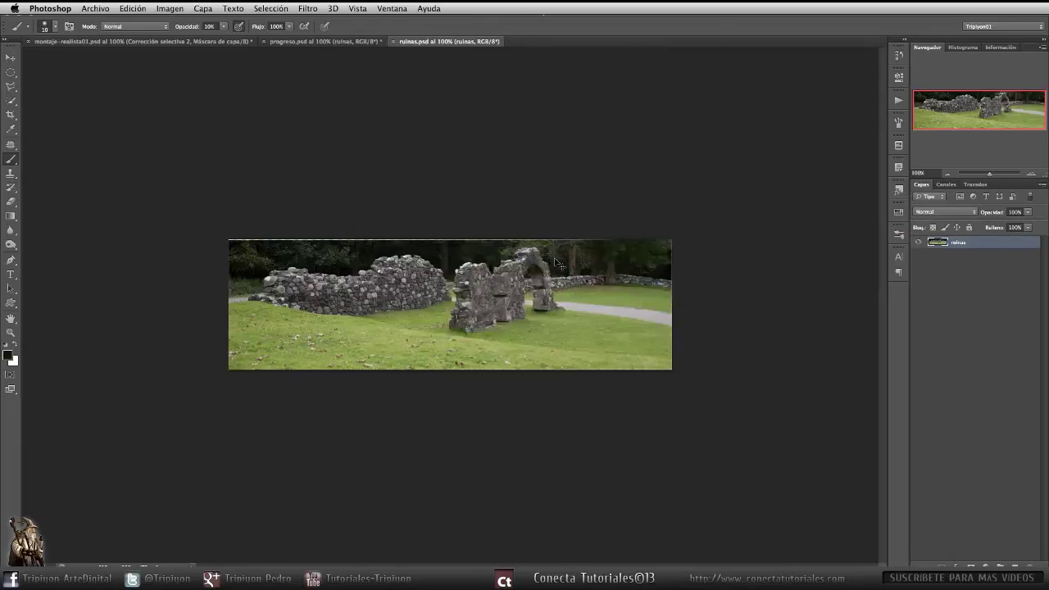
pyautogui.press('super+w')
# Move the ruinas image onto the meadow in front of the castle and scale it proportionally to about 89%
pyautogui.press('ctrl')
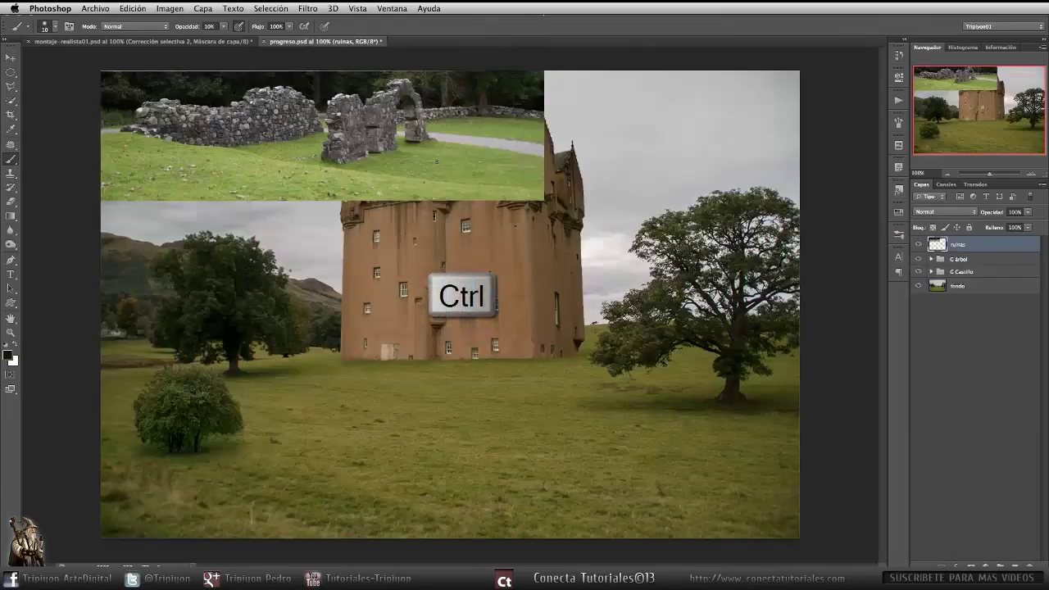
pyautogui.moveTo(288, 124); pyautogui.dragTo(418, 428)
pyautogui.hotkey('ctrl', 't')
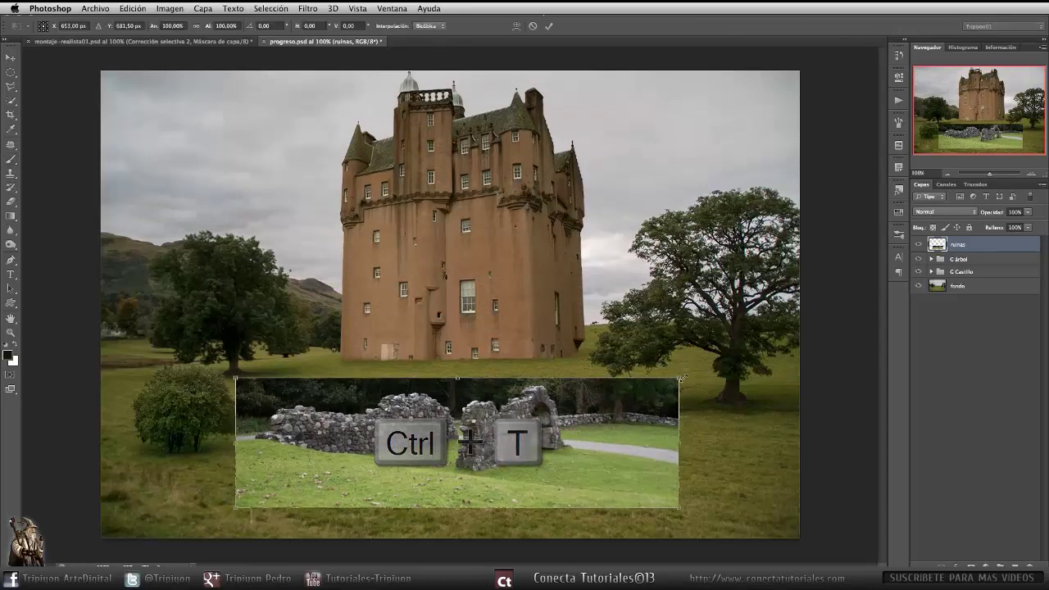
pyautogui.moveTo(678, 378); pyautogui.dragTo(632, 396)
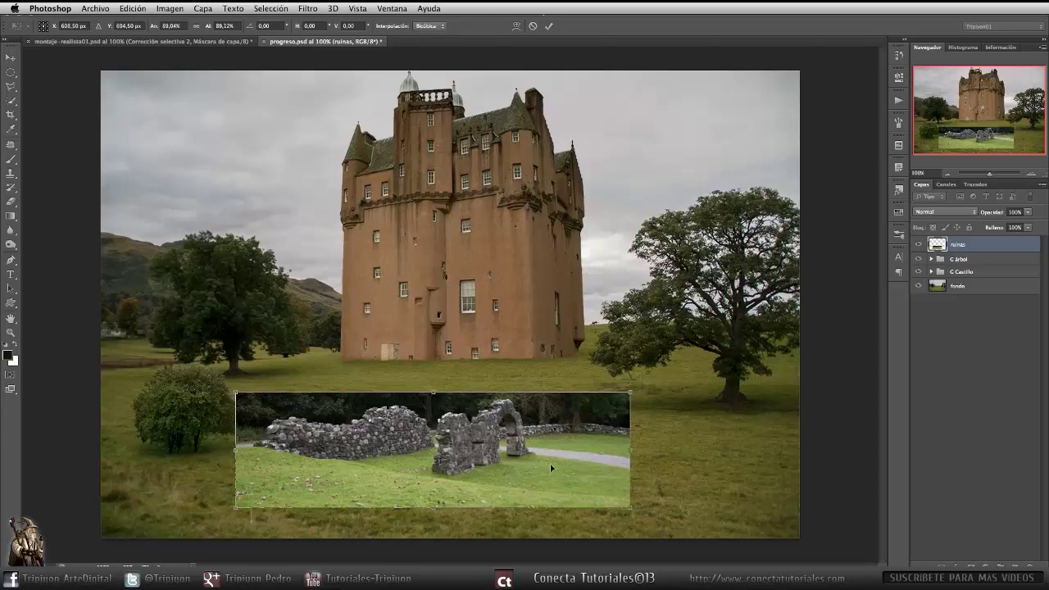
pyautogui.moveTo(551, 468); pyautogui.dragTo(568, 465)
pyautogui.press('Return')
# Add a layer mask to the ruinas layer and ready the Brush tool with a soft round tip at 0% hardness
pyautogui.press('b')
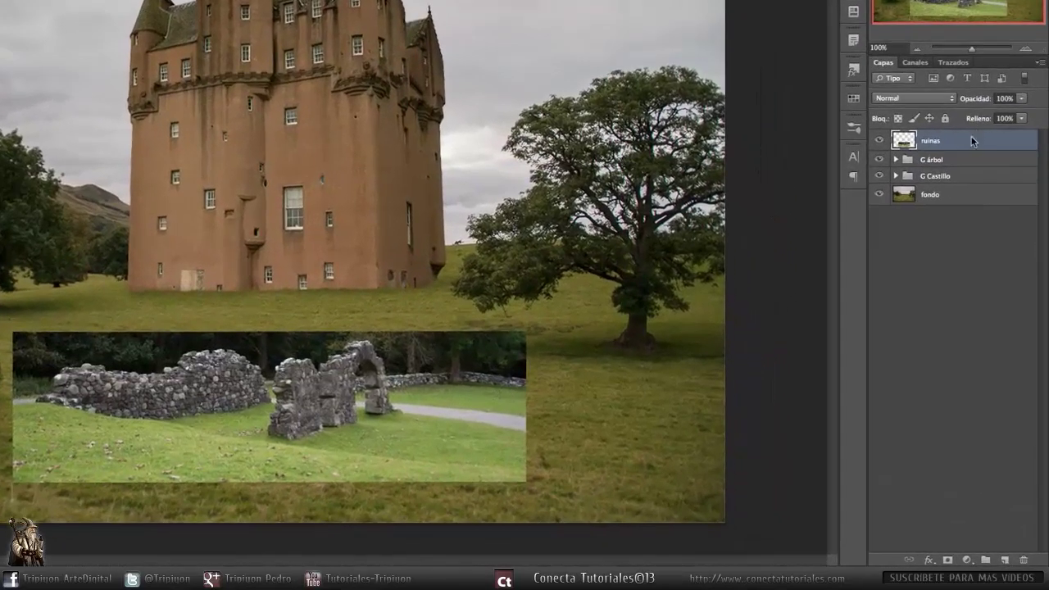
pyautogui.click(948, 561)
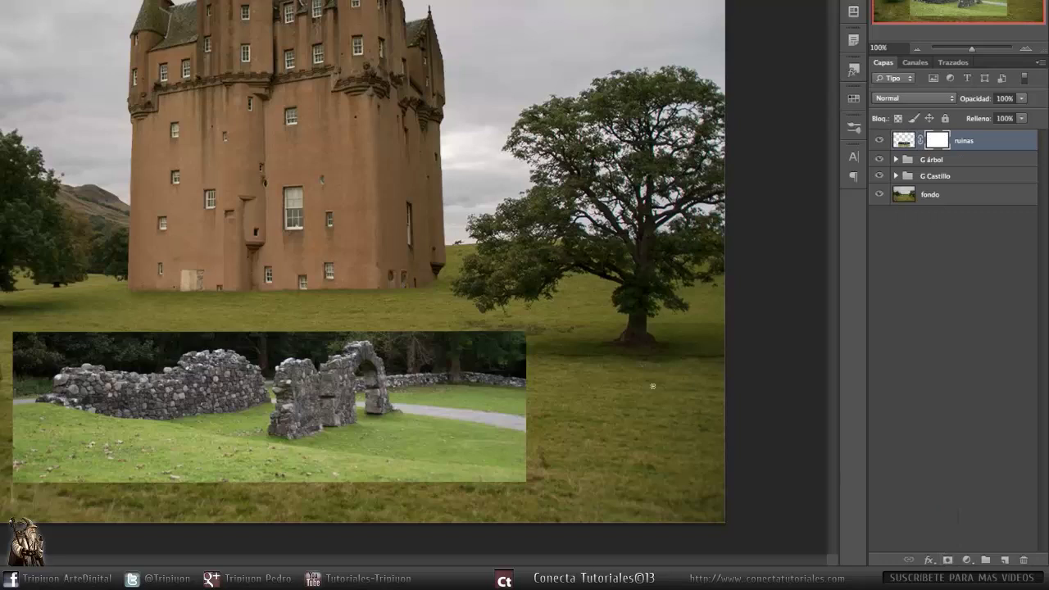
pyautogui.press('b')
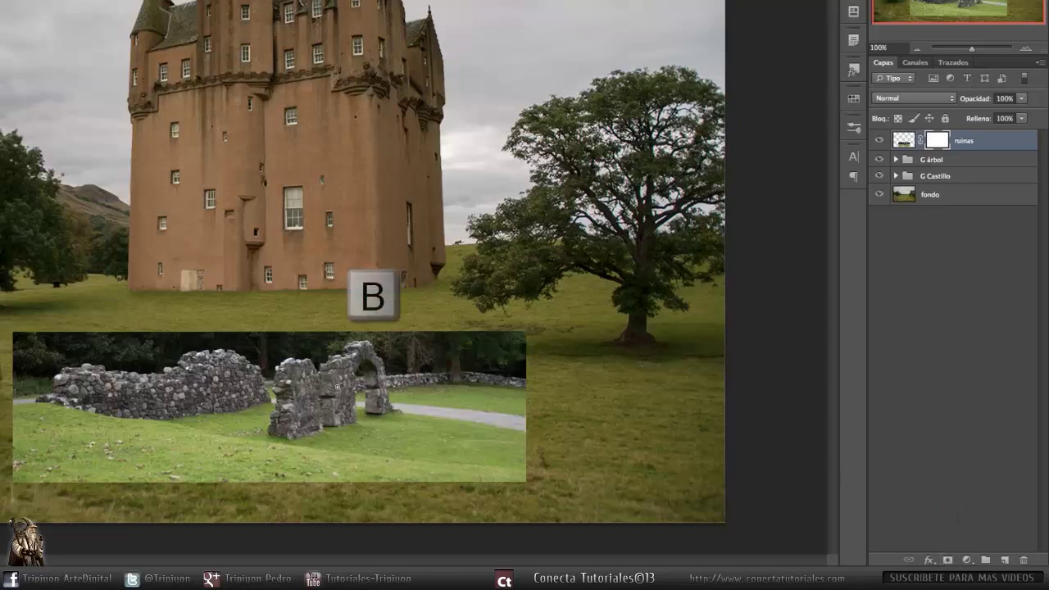
pyautogui.rightClick(246, 274)
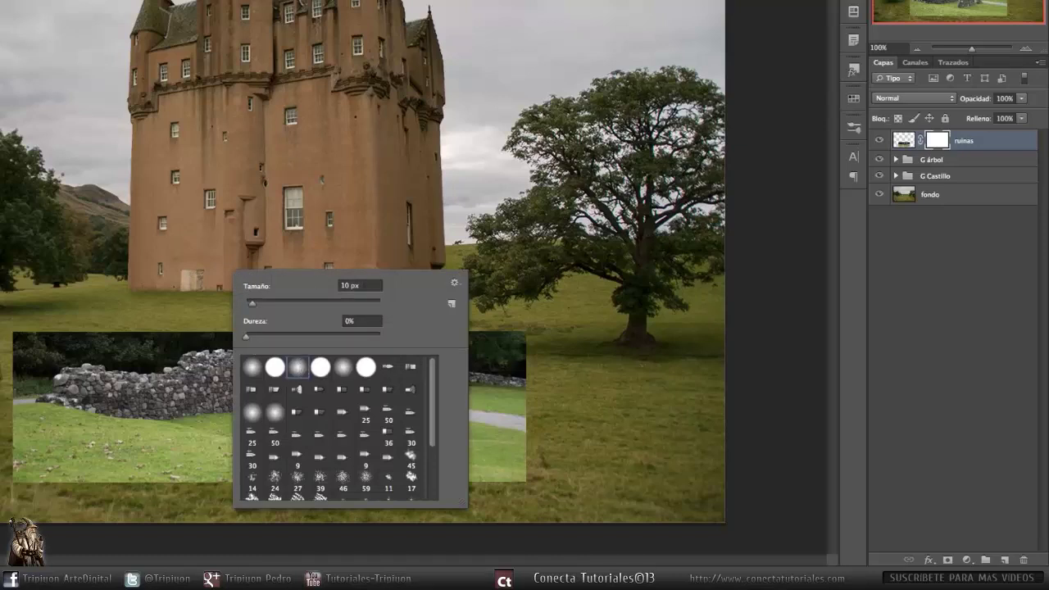
pyautogui.press('Return')
# Paint black on the ruinas mask with a 58 px brush at 100% opacity to hide the image's straight rectangular borders
pyautogui.moveTo(253, 412); pyautogui.dragTo(271, 412)
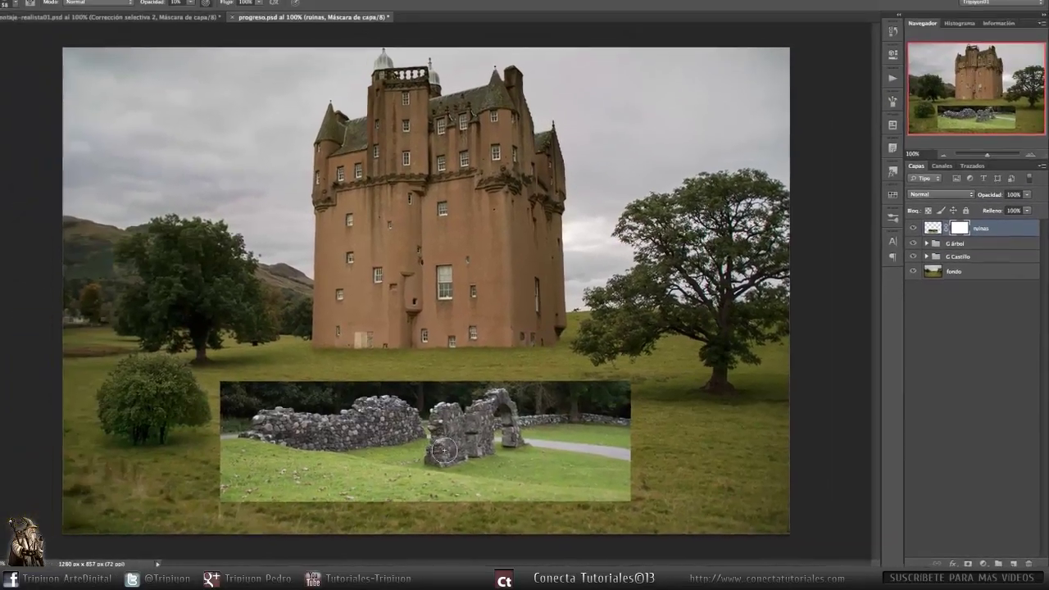
pyautogui.scroll(5, 476, 455)
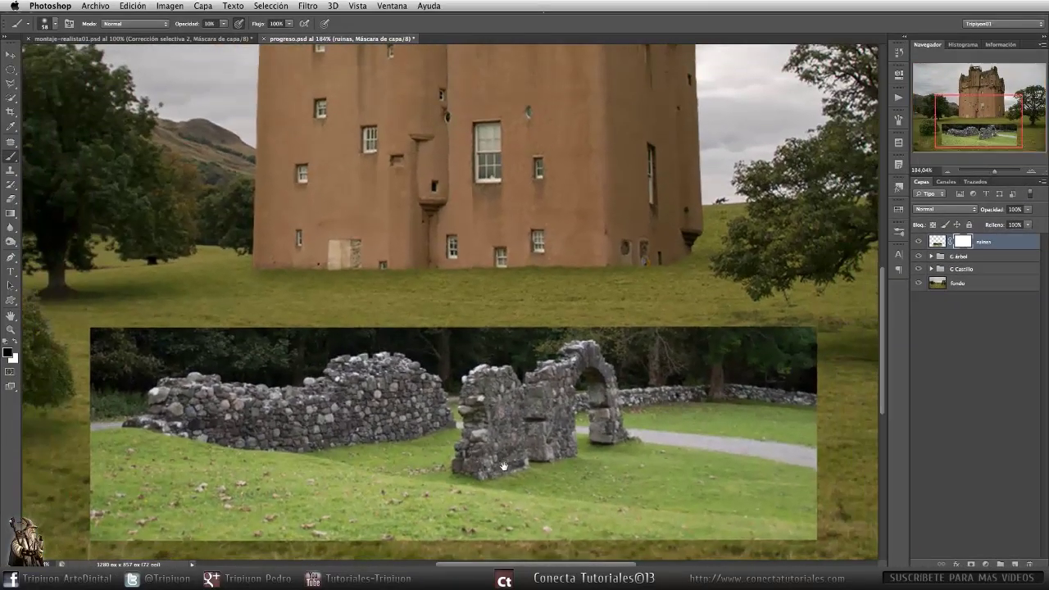
pyautogui.scroll(-3, 475, 455)
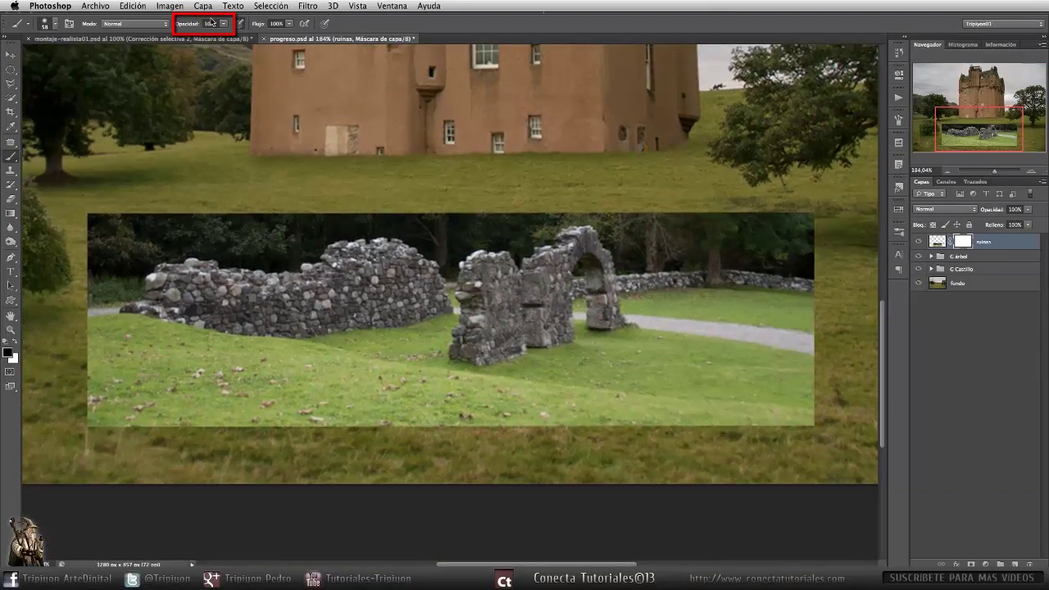
pyautogui.moveTo(640, 206)
pyautogui.mouseDown()
pyautogui.moveTo(820, 270)
pyautogui.moveTo(698, 241)
pyautogui.moveTo(643, 266)
pyautogui.moveTo(705, 322)
pyautogui.moveTo(773, 298)
pyautogui.moveTo(810, 369)
pyautogui.moveTo(713, 410)
pyautogui.moveTo(487, 440)
pyautogui.moveTo(143, 426)
pyautogui.moveTo(282, 423)
pyautogui.mouseUp()
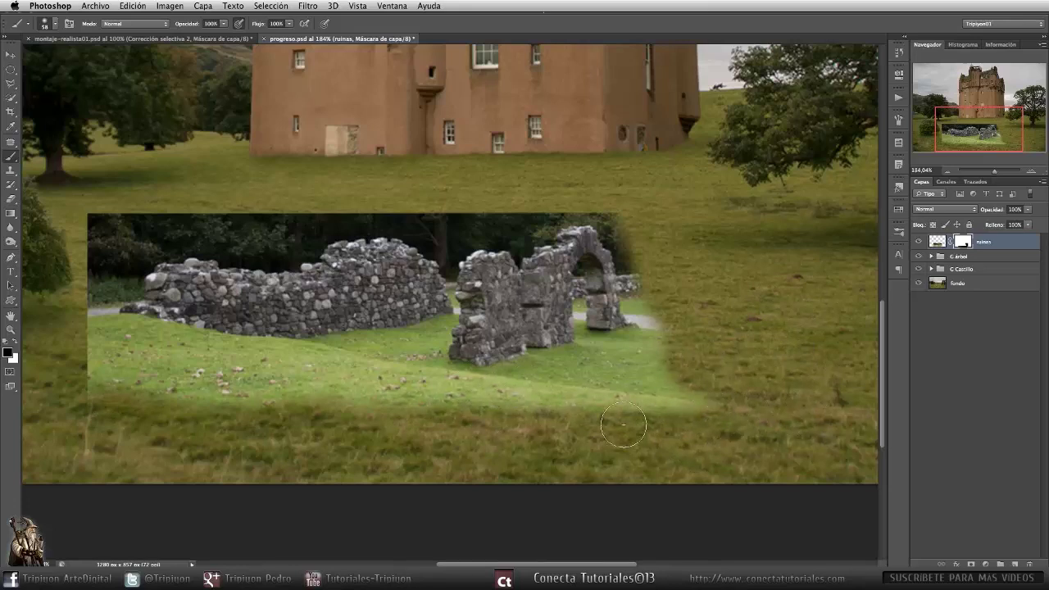
pyautogui.moveTo(130, 377)
pyautogui.mouseDown()
pyautogui.moveTo(338, 392)
pyautogui.moveTo(286, 380)
pyautogui.moveTo(533, 216)
pyautogui.moveTo(426, 281)
pyautogui.mouseUp()
# Reduce the brush to 26 px or smaller and mask out the dark background along the top contour of the long stone wall
pyautogui.rightClick(425, 305)
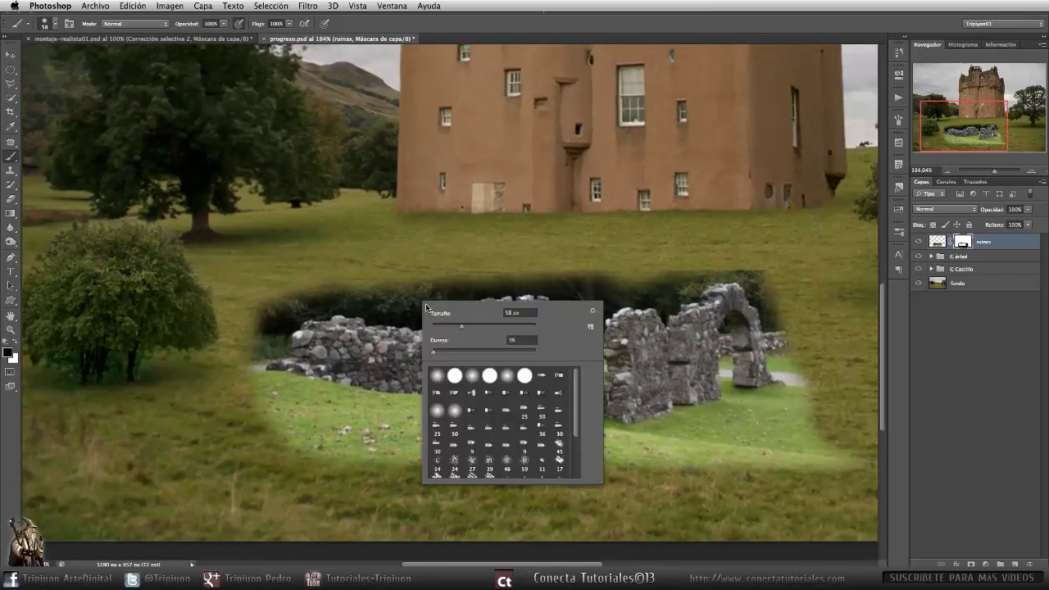
pyautogui.moveTo(476, 352); pyautogui.dragTo(481, 354)
pyautogui.click(566, 18)
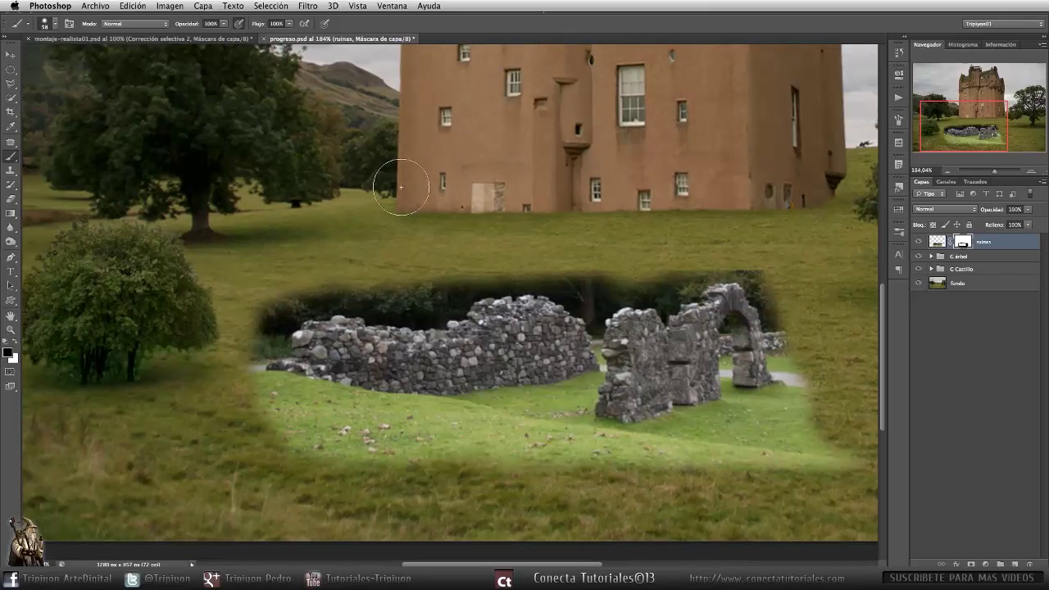
pyautogui.moveTo(328, 324)
pyautogui.mouseDown()
pyautogui.moveTo(310, 325)
pyautogui.moveTo(314, 333)
pyautogui.mouseUp()
pyautogui.scroll(4, 314, 333)
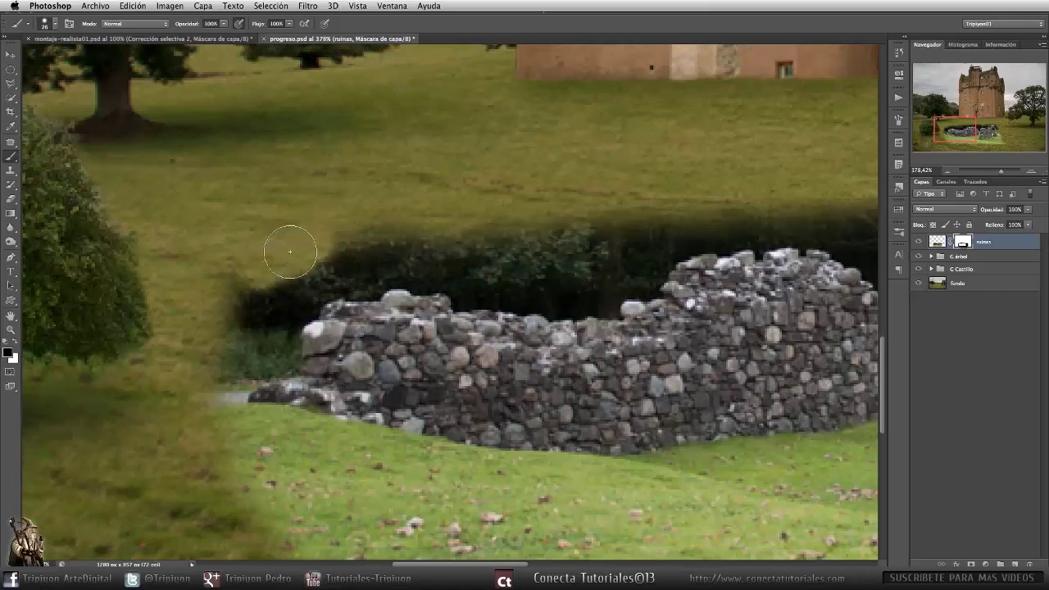
pyautogui.moveTo(407, 227)
pyautogui.mouseDown()
pyautogui.moveTo(283, 275)
pyautogui.moveTo(262, 336)
pyautogui.moveTo(327, 291)
pyautogui.moveTo(422, 283)
pyautogui.moveTo(550, 309)
pyautogui.moveTo(339, 322)
pyautogui.mouseUp()
pyautogui.moveTo(339, 322)
pyautogui.mouseDown()
pyautogui.moveTo(430, 325)
pyautogui.moveTo(464, 276)
pyautogui.mouseUp()
pyautogui.moveTo(464, 275)
pyautogui.mouseDown()
pyautogui.moveTo(264, 297)
pyautogui.moveTo(414, 278)
pyautogui.moveTo(480, 319)
pyautogui.mouseUp()
pyautogui.moveTo(480, 320)
pyautogui.mouseDown()
pyautogui.moveTo(307, 320)
pyautogui.moveTo(369, 312)
pyautogui.moveTo(486, 321)
pyautogui.moveTo(605, 252)
pyautogui.mouseUp()
pyautogui.moveTo(605, 253); pyautogui.dragTo(264, 262)
pyautogui.moveTo(265, 262)
pyautogui.mouseDown()
pyautogui.moveTo(345, 364)
pyautogui.moveTo(368, 418)
pyautogui.moveTo(639, 323)
pyautogui.mouseUp()
pyautogui.moveTo(559, 250)
pyautogui.mouseDown()
pyautogui.moveTo(532, 296)
pyautogui.moveTo(537, 369)
pyautogui.mouseUp()
pyautogui.moveTo(268, 291); pyautogui.dragTo(505, 311)
pyautogui.moveTo(505, 312); pyautogui.dragTo(528, 373)
pyautogui.moveTo(161, 267); pyautogui.dragTo(416, 290)
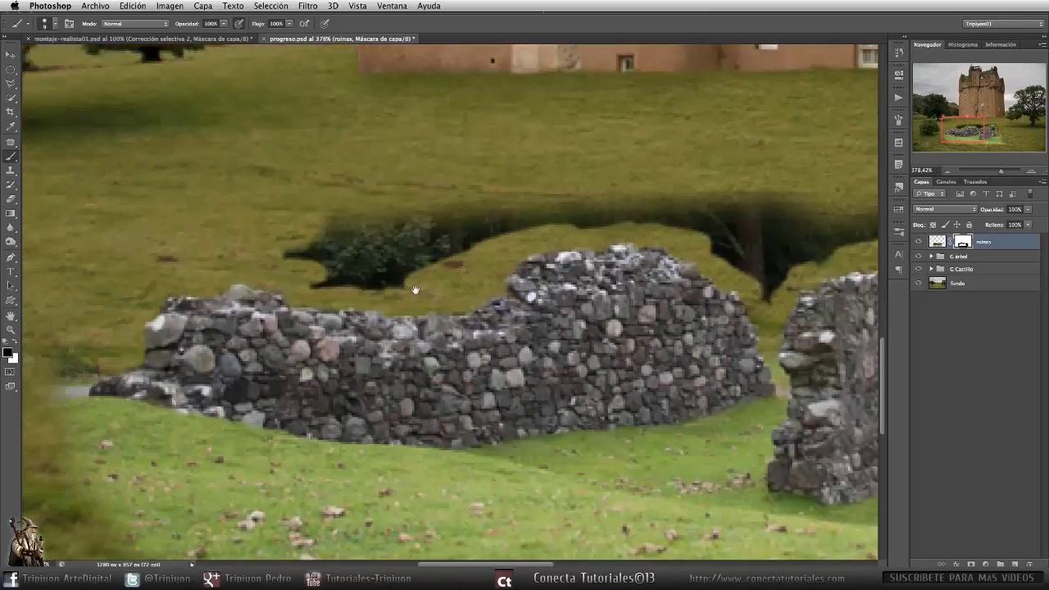
# Mask out the background around the arch ruin and erase the remaining dark patches of trees above both walls
pyautogui.moveTo(300, 284); pyautogui.dragTo(545, 277)
pyautogui.moveTo(811, 299); pyautogui.dragTo(53, 278)
pyautogui.moveTo(309, 167)
pyautogui.mouseDown()
pyautogui.moveTo(667, 204)
pyautogui.moveTo(566, 200)
pyautogui.mouseUp()
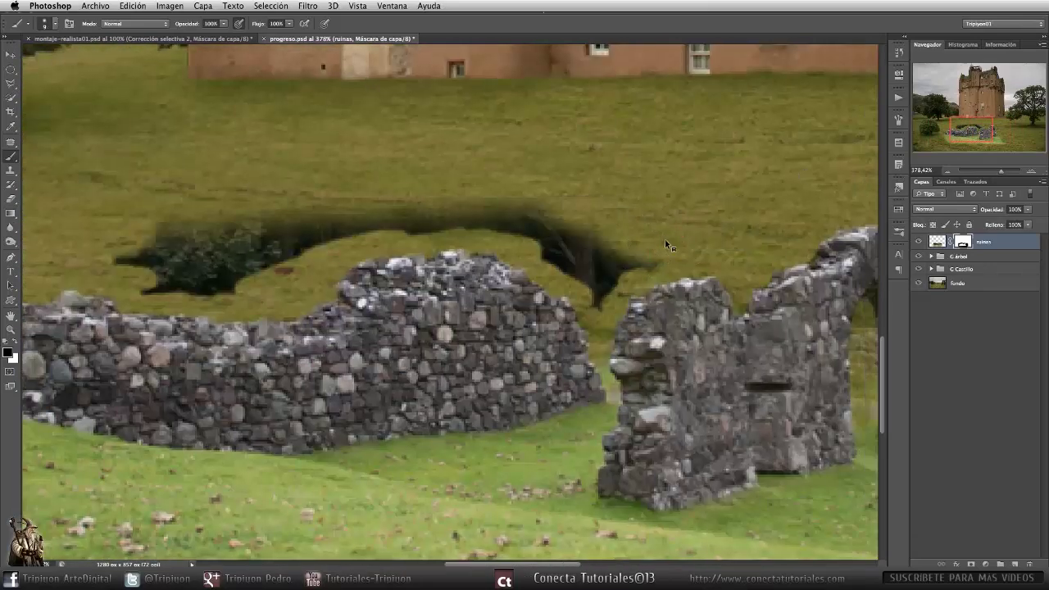
pyautogui.moveTo(640, 266); pyautogui.dragTo(586, 283)
pyautogui.moveTo(591, 243); pyautogui.dragTo(597, 243)
pyautogui.moveTo(578, 225); pyautogui.dragTo(373, 223)
pyautogui.moveTo(190, 271)
pyautogui.mouseDown()
pyautogui.moveTo(410, 243)
pyautogui.moveTo(516, 189)
pyautogui.mouseUp()
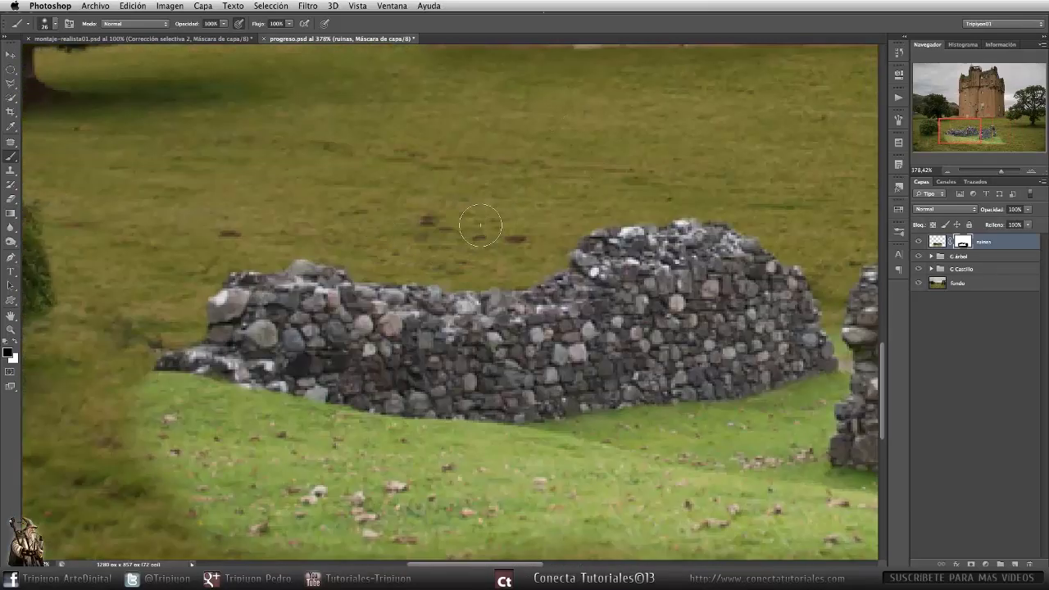
pyautogui.moveTo(412, 215); pyautogui.dragTo(384, 221)
pyautogui.scroll(-5, 384, 220)
pyautogui.scroll(3, 509, 310)
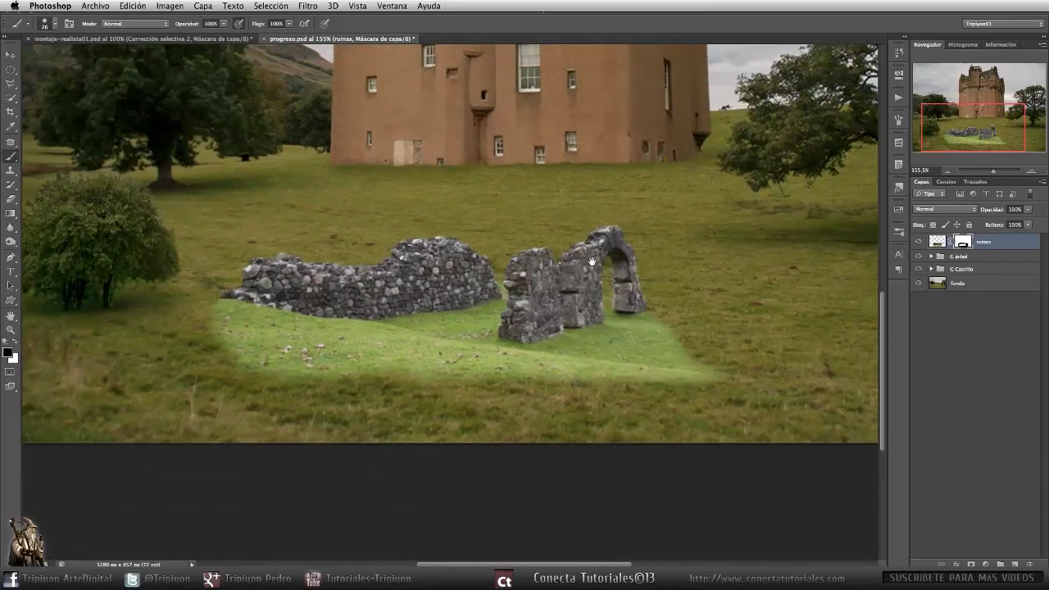
pyautogui.scroll(-3, 424, 351)
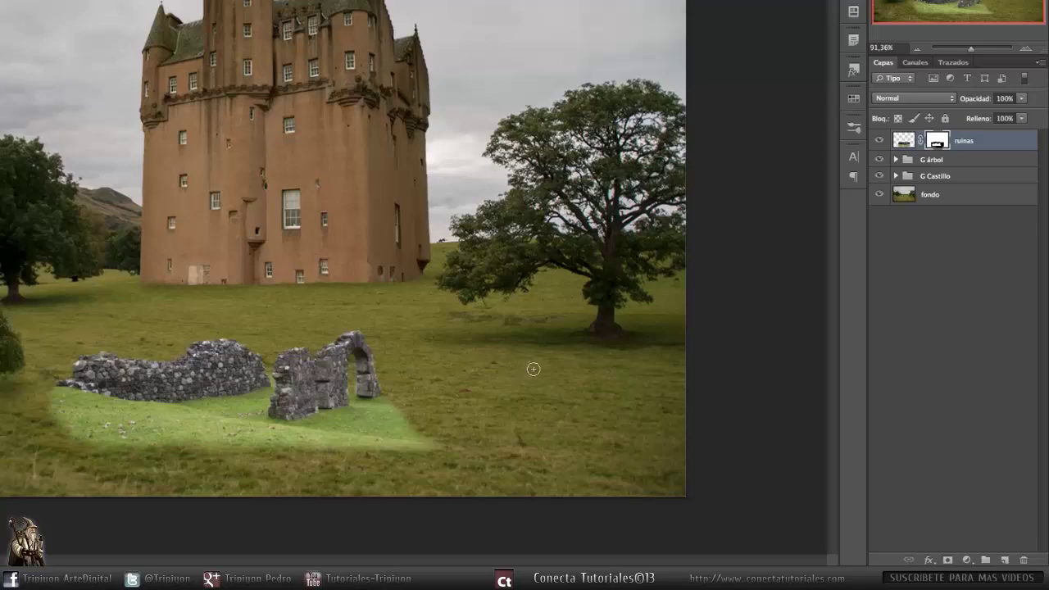
# Add a Selective Color adjustment clipped to the ruinas layer, with Yellows at Cyan -26% and Yellow +32%
pyautogui.click(967, 560)
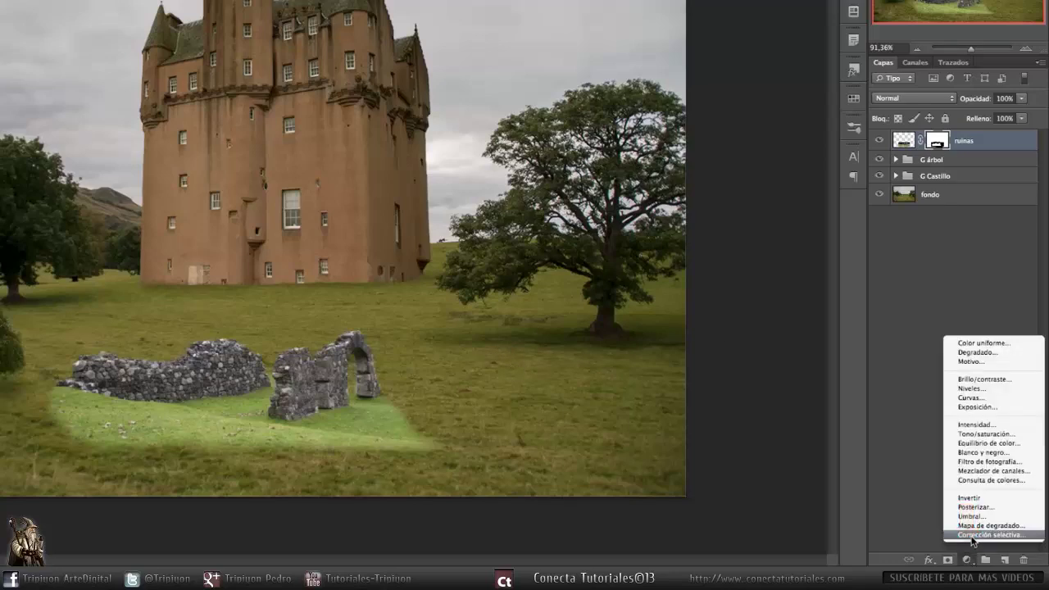
pyautogui.click(974, 537)
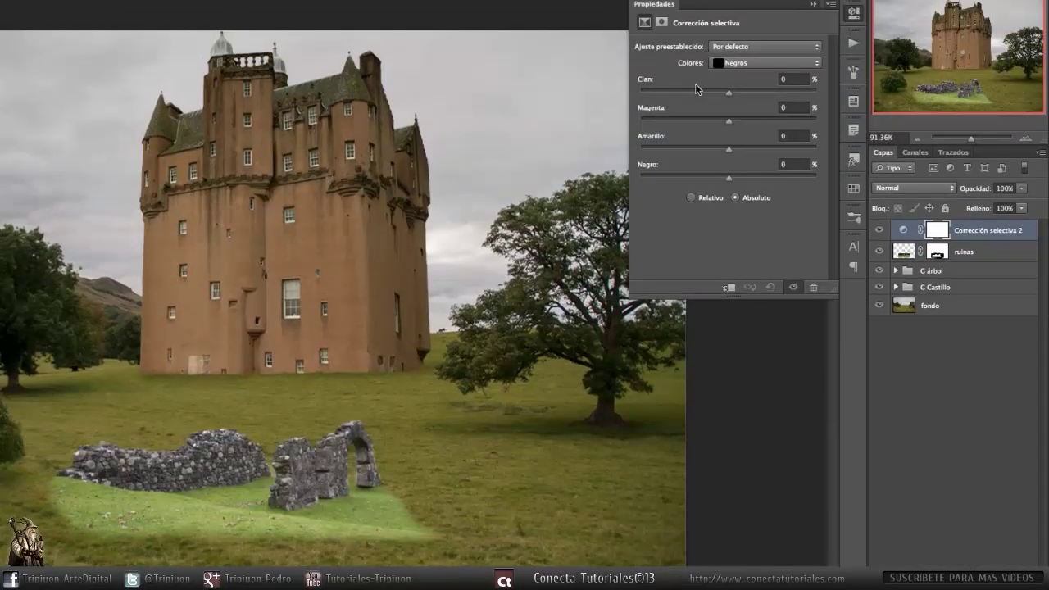
pyautogui.click(765, 62)
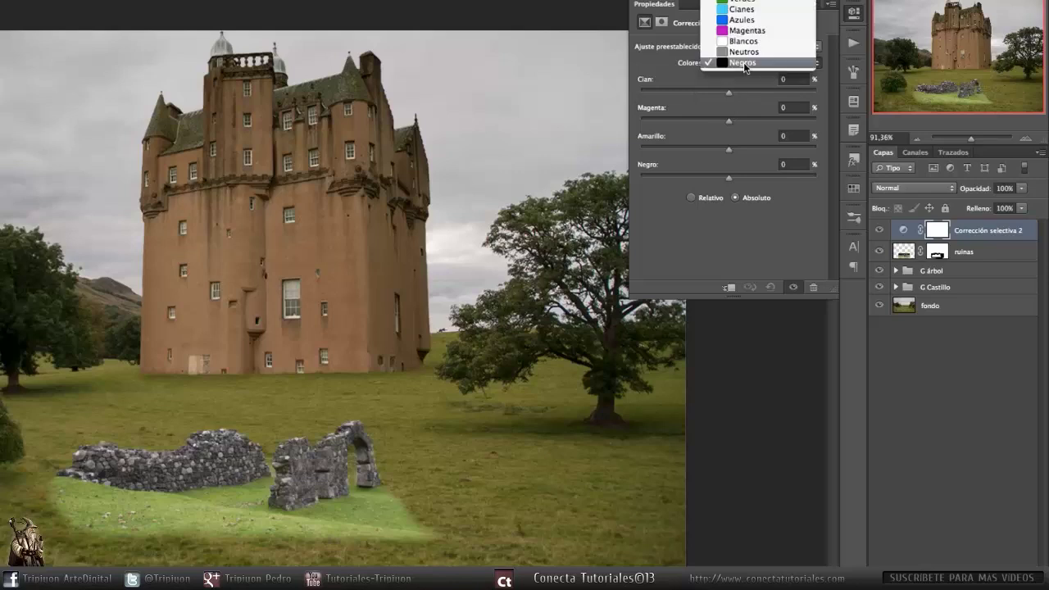
pyautogui.click(742, 17)
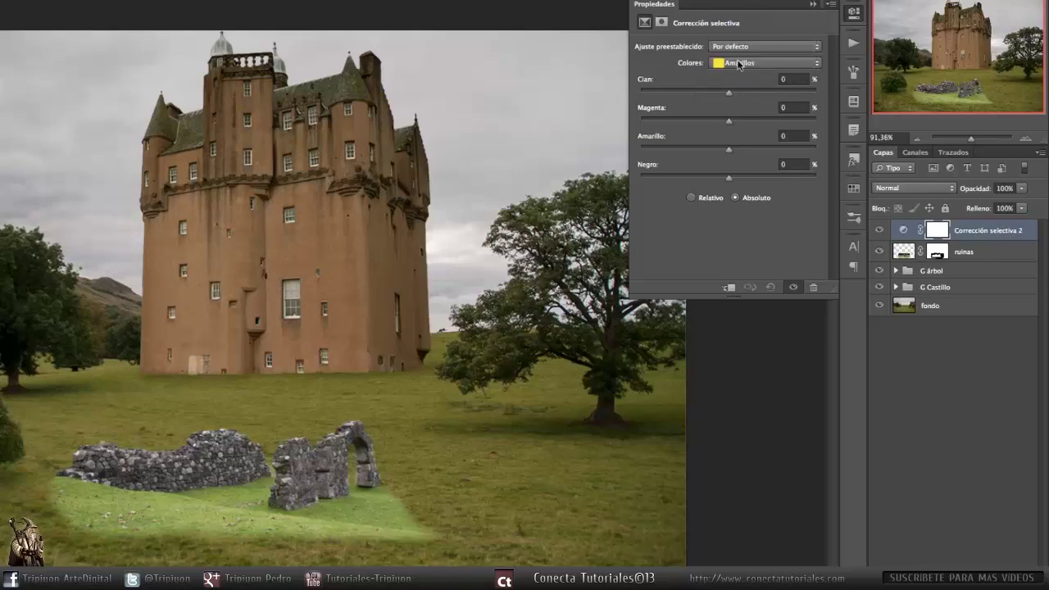
pyautogui.moveTo(727, 91); pyautogui.dragTo(705, 92)
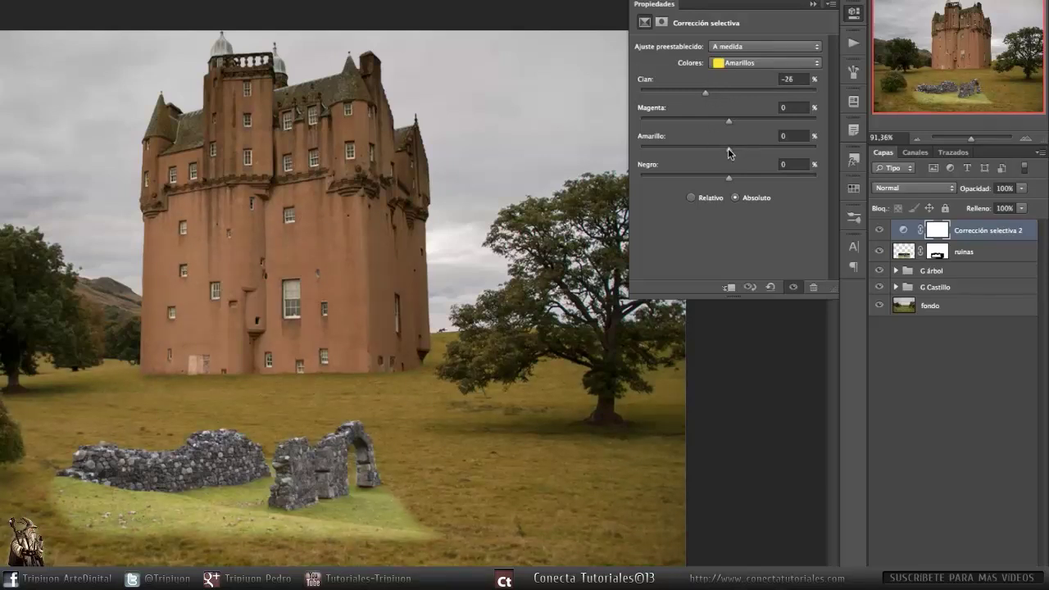
pyautogui.moveTo(730, 148); pyautogui.dragTo(756, 148)
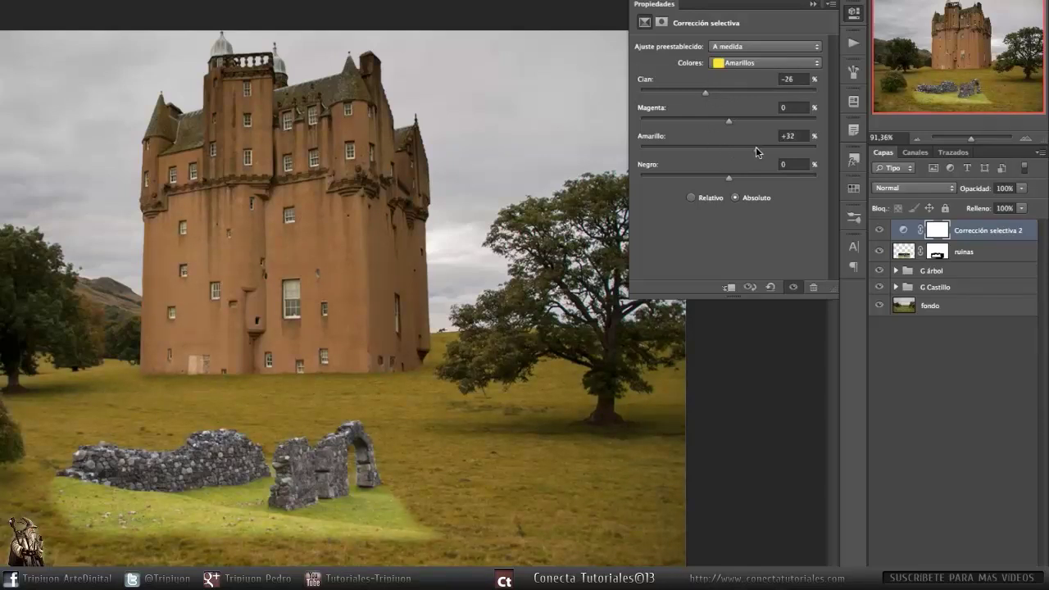
pyautogui.click(730, 289)
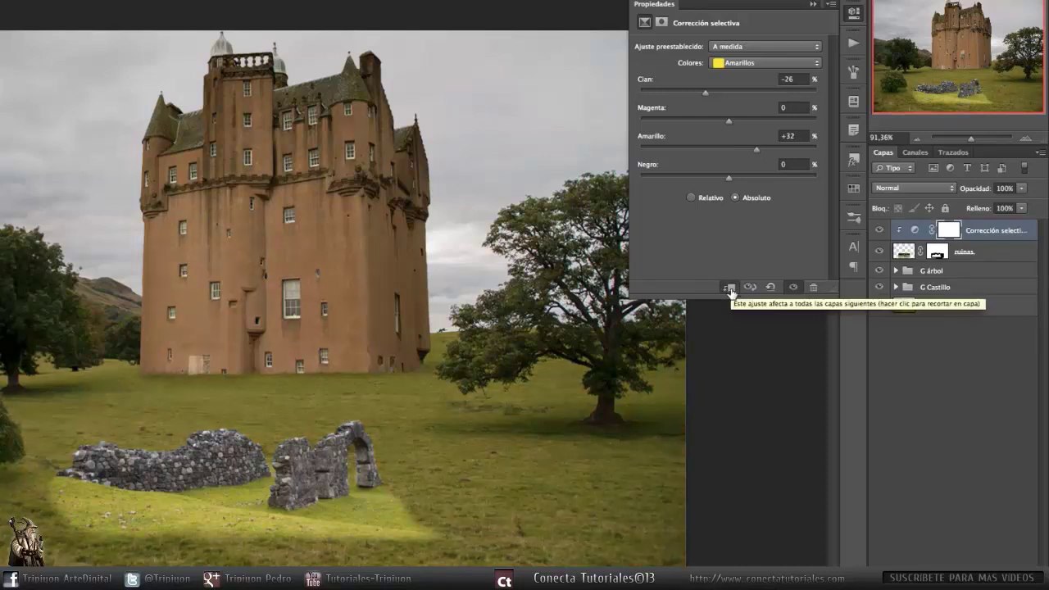
# Adjust the Yellows to Cyan -26%, Magenta +31%, Yellow +57% and Black +69%, and collapse the adjustment's properties
pyautogui.moveTo(756, 149); pyautogui.dragTo(770, 150)
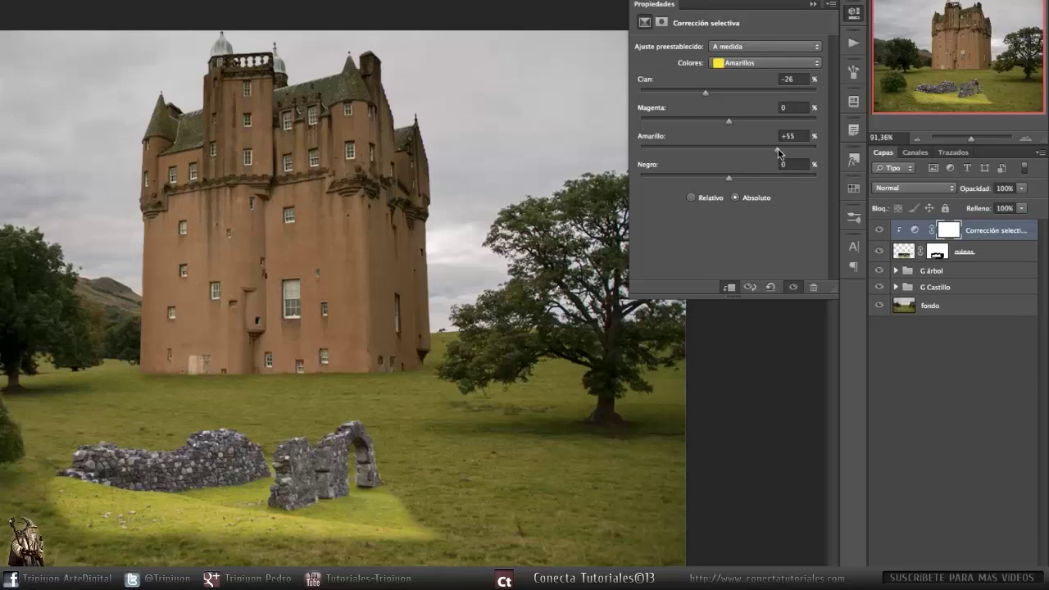
pyautogui.moveTo(729, 179); pyautogui.dragTo(790, 179)
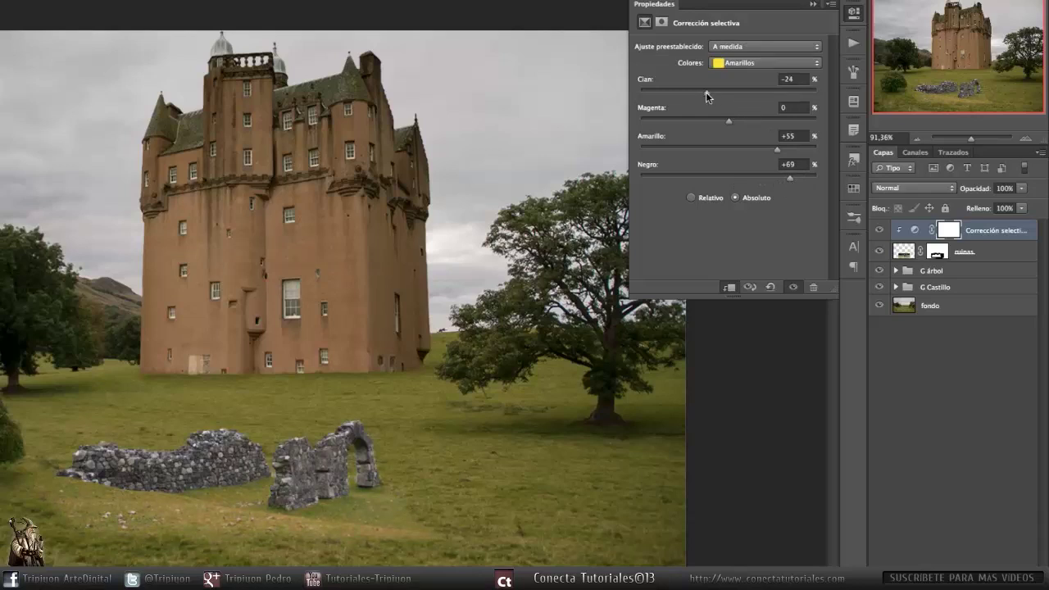
pyautogui.moveTo(777, 151)
pyautogui.mouseDown()
pyautogui.moveTo(792, 152)
pyautogui.moveTo(779, 150)
pyautogui.mouseUp()
pyautogui.moveTo(728, 120); pyautogui.dragTo(756, 120)
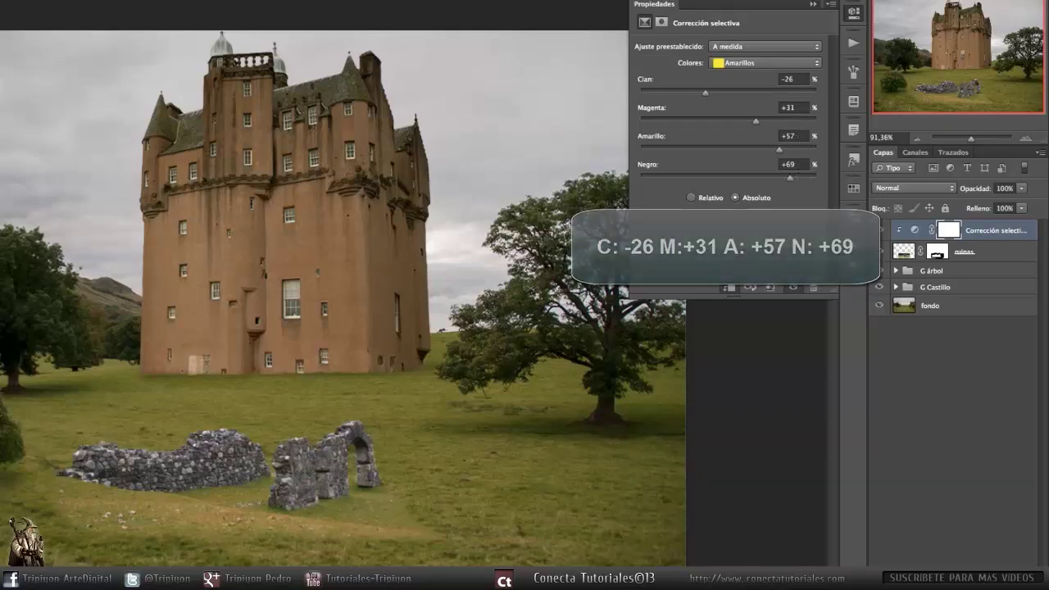
pyautogui.click(855, 15)
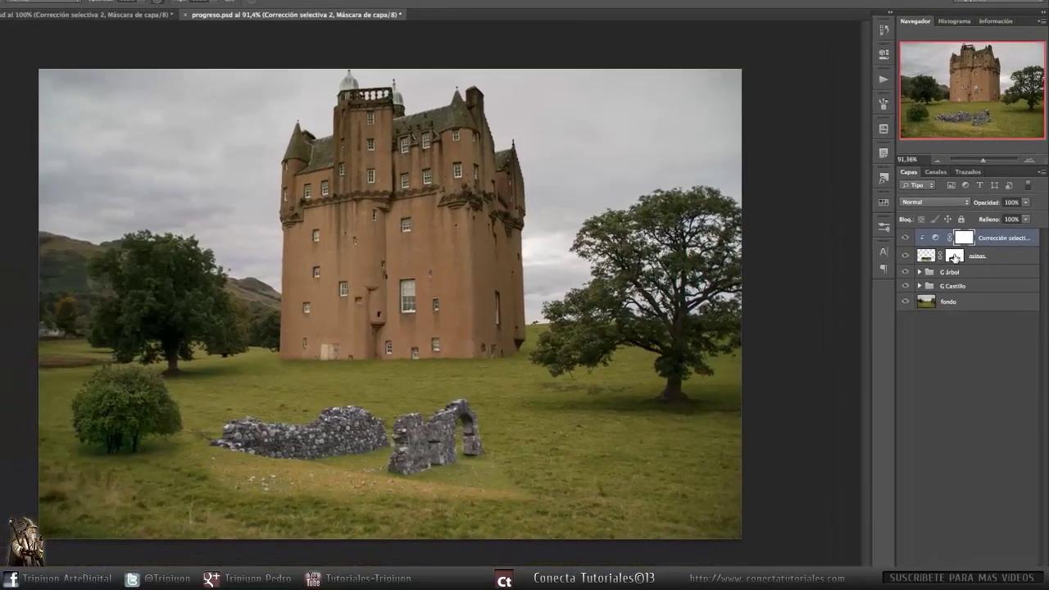
# Paint on the ruinas layer mask with a larger soft brush to blend the outer grass edges around the ruins into the meadow
pyautogui.click(937, 252)
pyautogui.scroll(5, 398, 471)
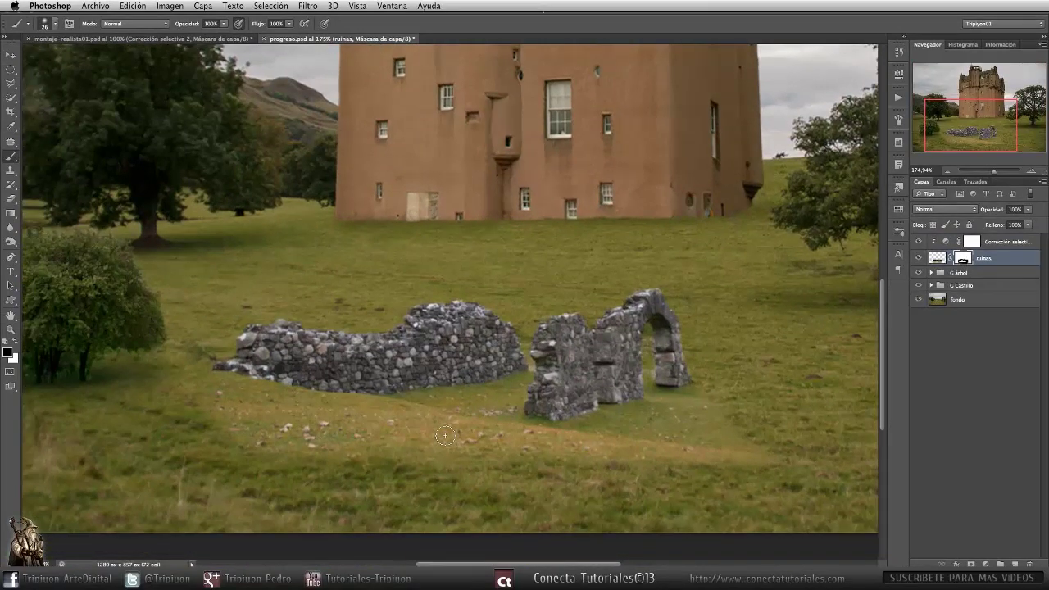
pyautogui.rightClick(439, 405)
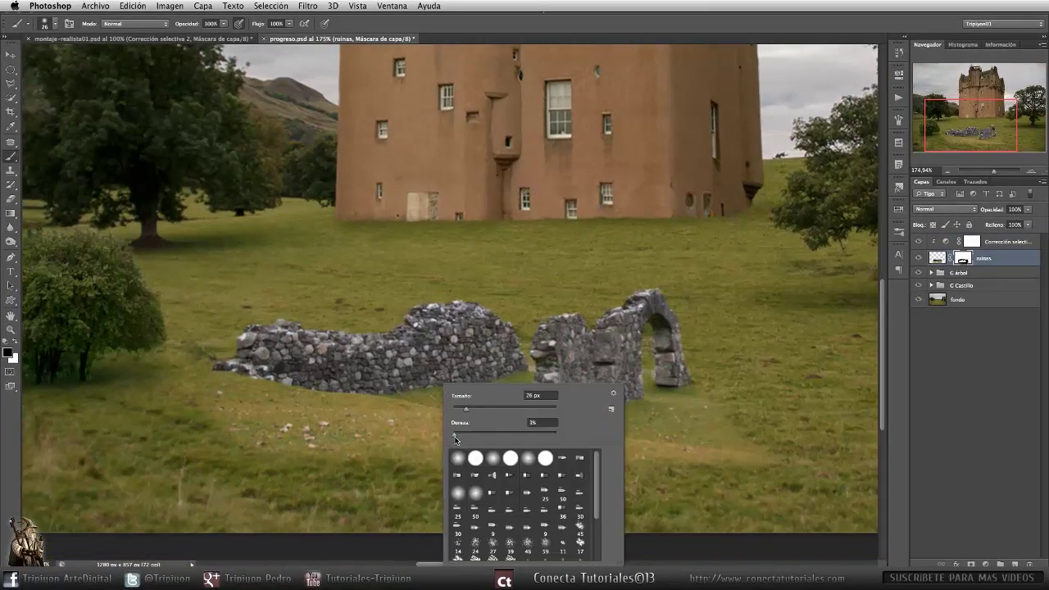
pyautogui.moveTo(454, 437)
pyautogui.mouseDown()
pyautogui.moveTo(407, 422)
pyautogui.moveTo(435, 421)
pyautogui.mouseUp()
pyautogui.press('Return')
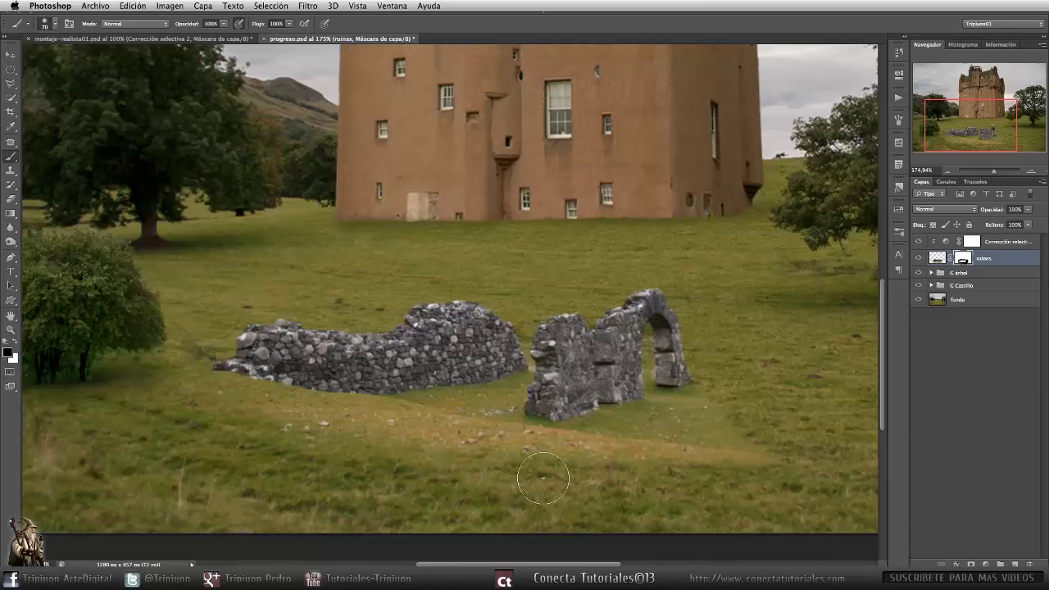
pyautogui.moveTo(625, 484)
pyautogui.mouseDown()
pyautogui.moveTo(376, 452)
pyautogui.moveTo(361, 441)
pyautogui.mouseUp()
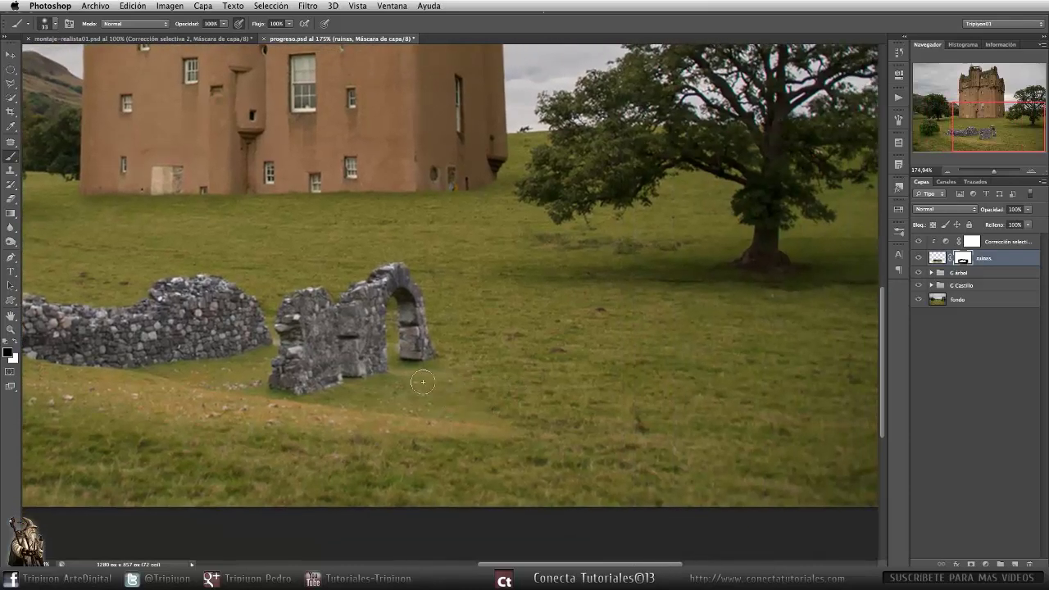
pyautogui.moveTo(555, 415); pyautogui.dragTo(760, 409)
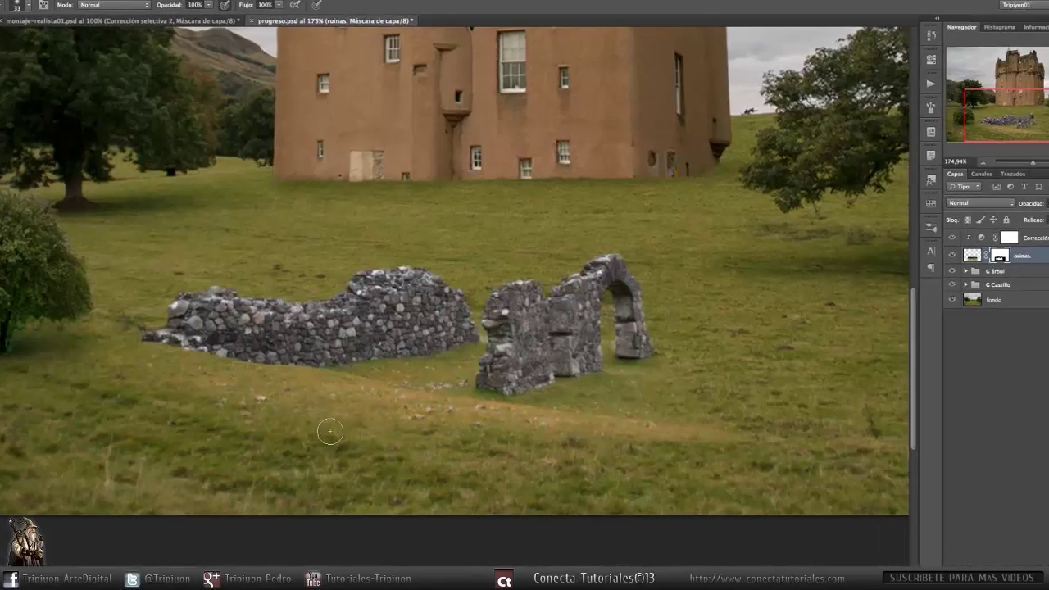
pyautogui.moveTo(707, 342); pyautogui.dragTo(610, 432)
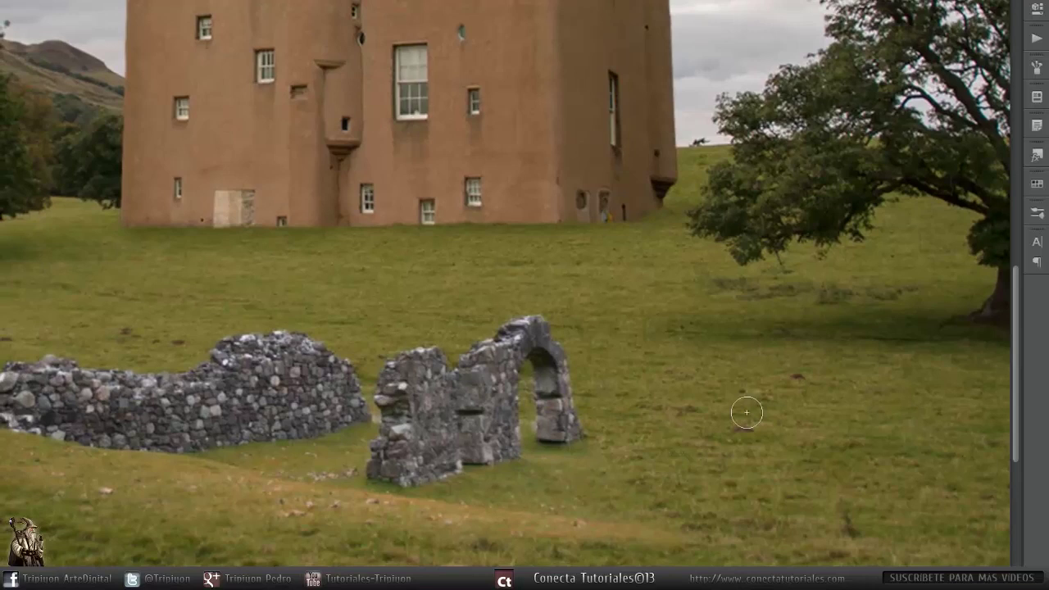
# Set the Greens' Black to +48% in the Selective Color adjustment clipped to the ruinas layer
pyautogui.click(1037, 9)
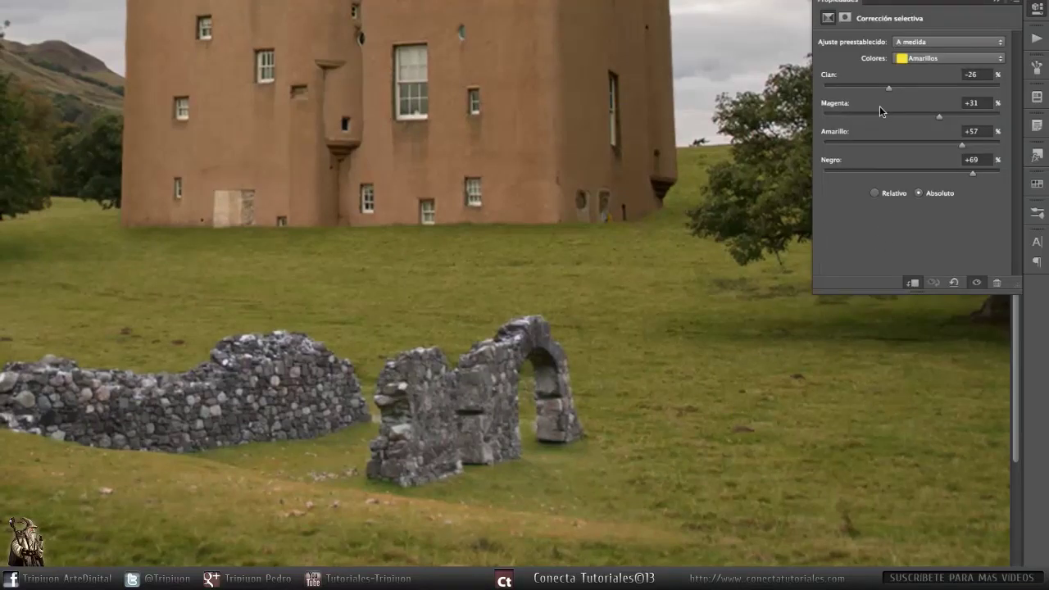
pyautogui.click(920, 60)
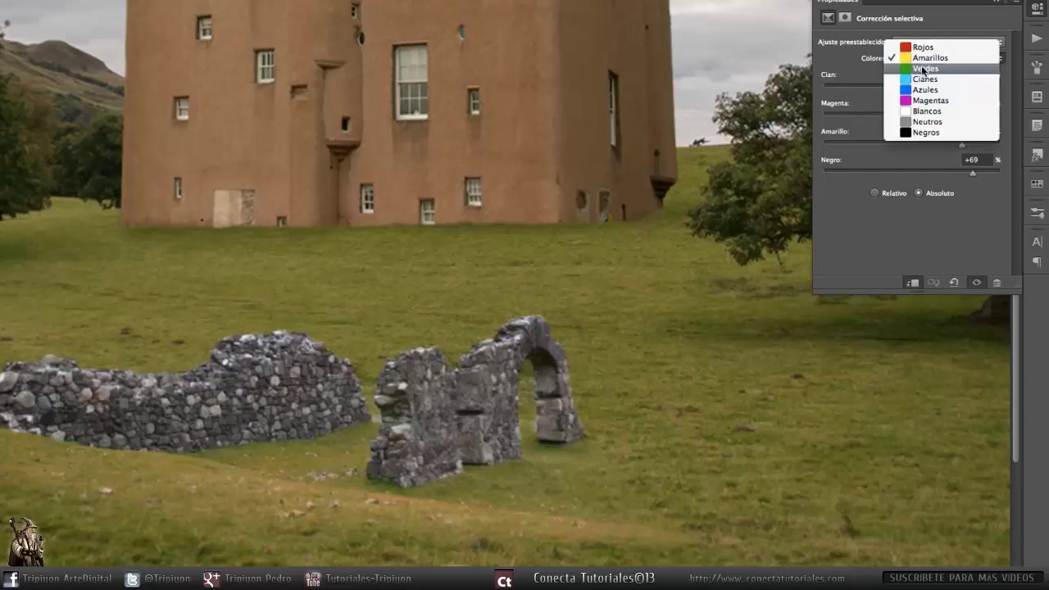
pyautogui.click(923, 68)
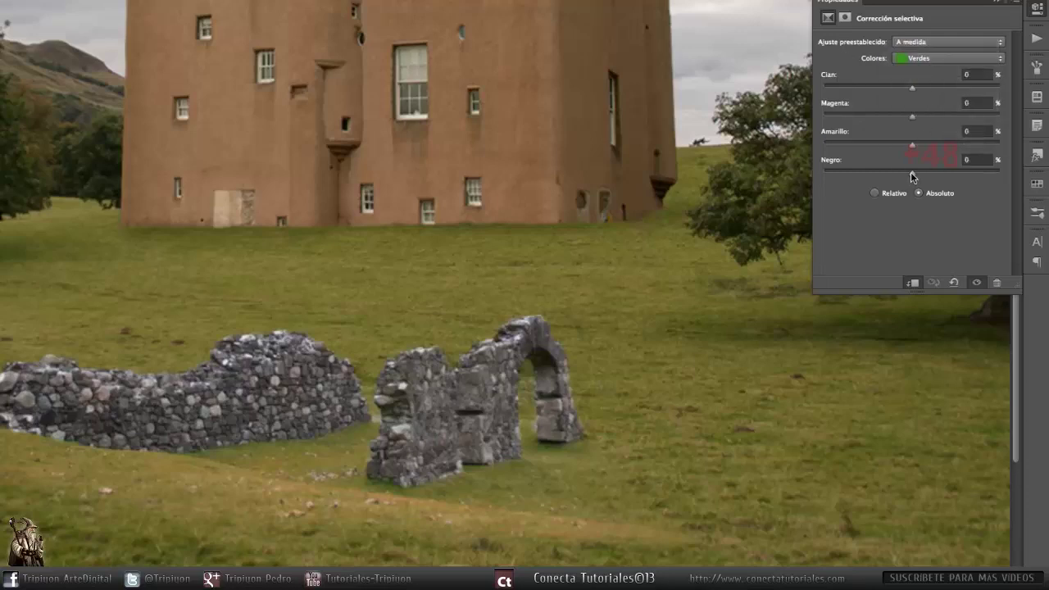
pyautogui.moveTo(911, 172); pyautogui.dragTo(939, 170)
# Set the Neutrals to Yellow +8% and Black -4%, compare the ruins with and without the adjustment, and collapse its properties
pyautogui.click(924, 60)
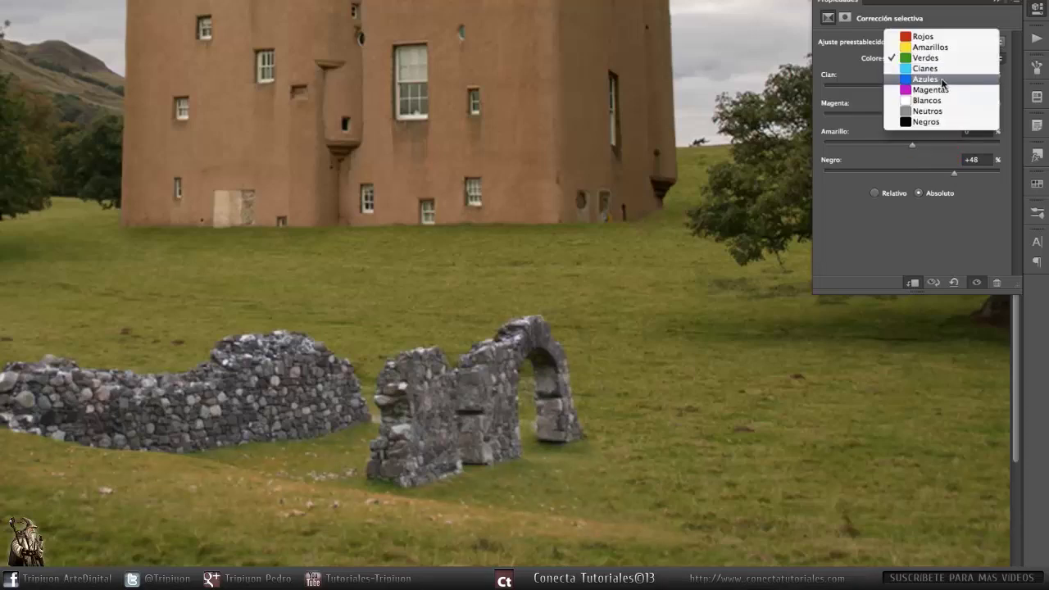
pyautogui.click(946, 110)
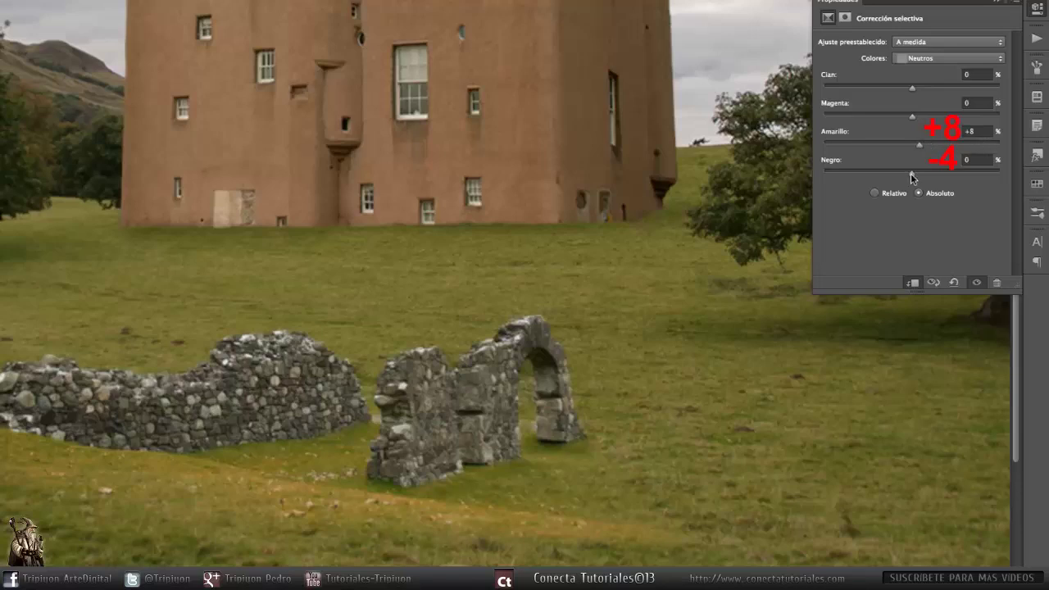
pyautogui.moveTo(911, 176); pyautogui.dragTo(908, 176)
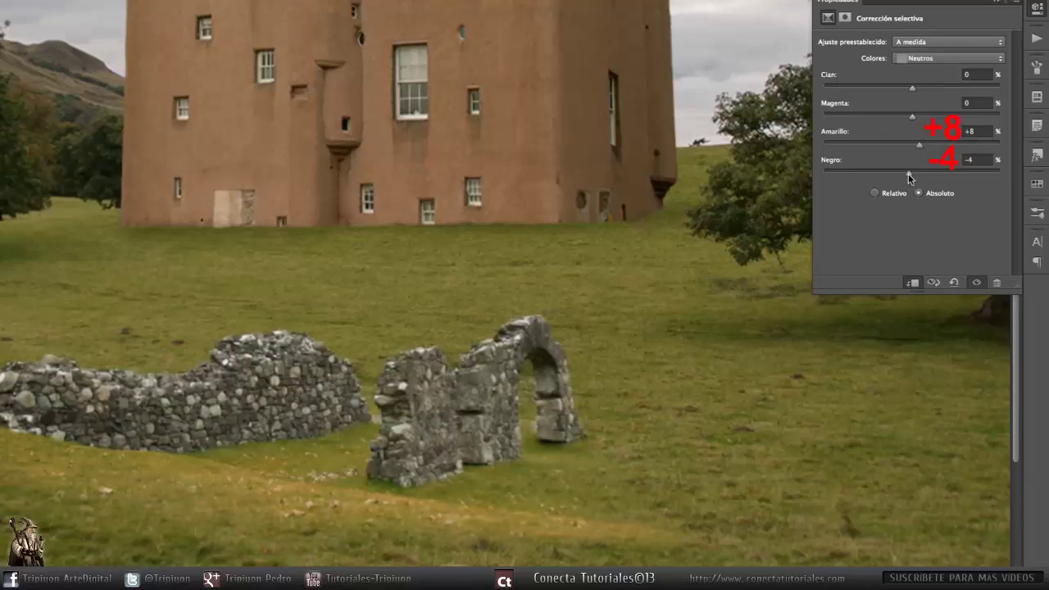
pyautogui.click(976, 283)
pyautogui.click(977, 283)
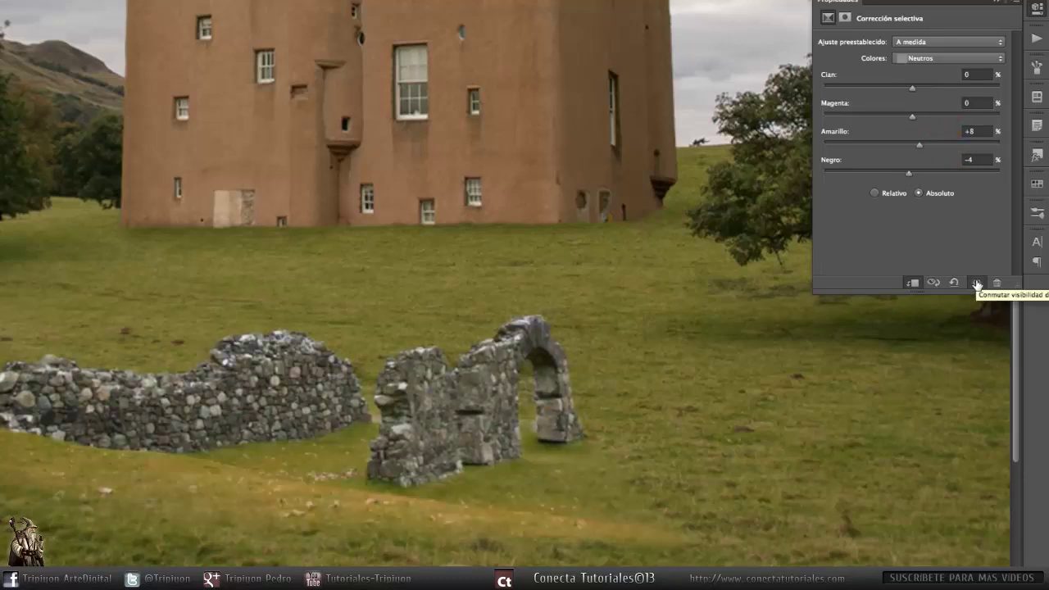
pyautogui.click(1039, 9)
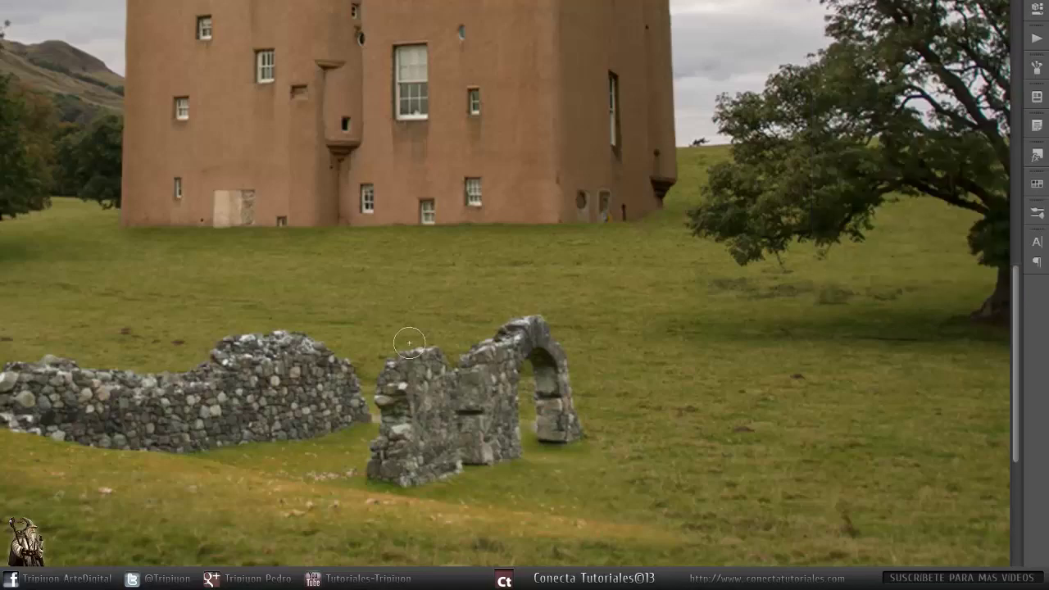
# Create a new layer above the Selective Color adjustment, clip it to the ruins, and rename it sombras ruinas
pyautogui.scroll(-3, 410, 339)
pyautogui.rightClick(412, 338)
pyautogui.click(463, 347)
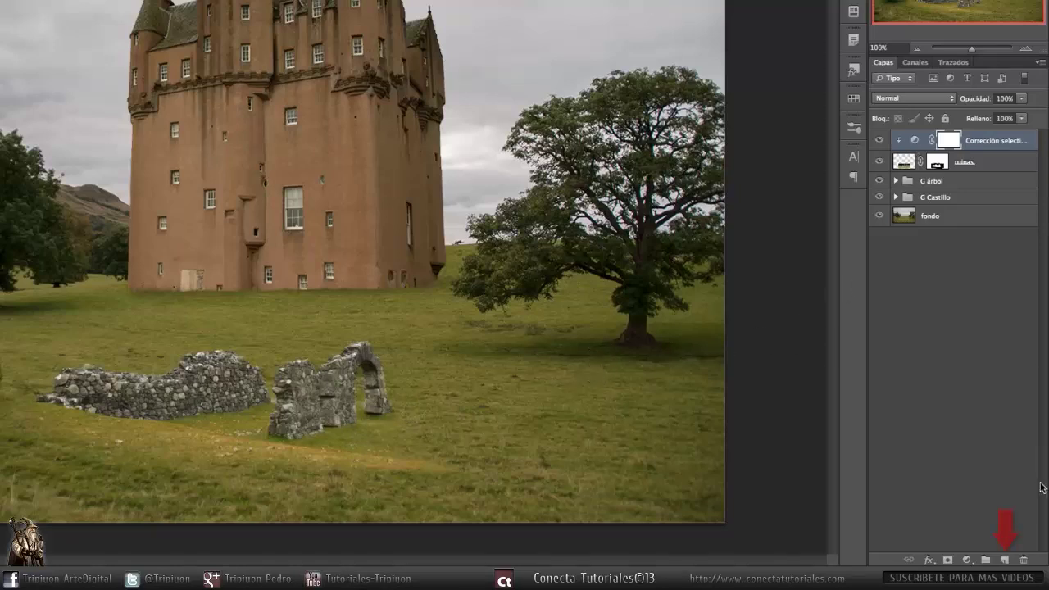
pyautogui.click(1006, 560)
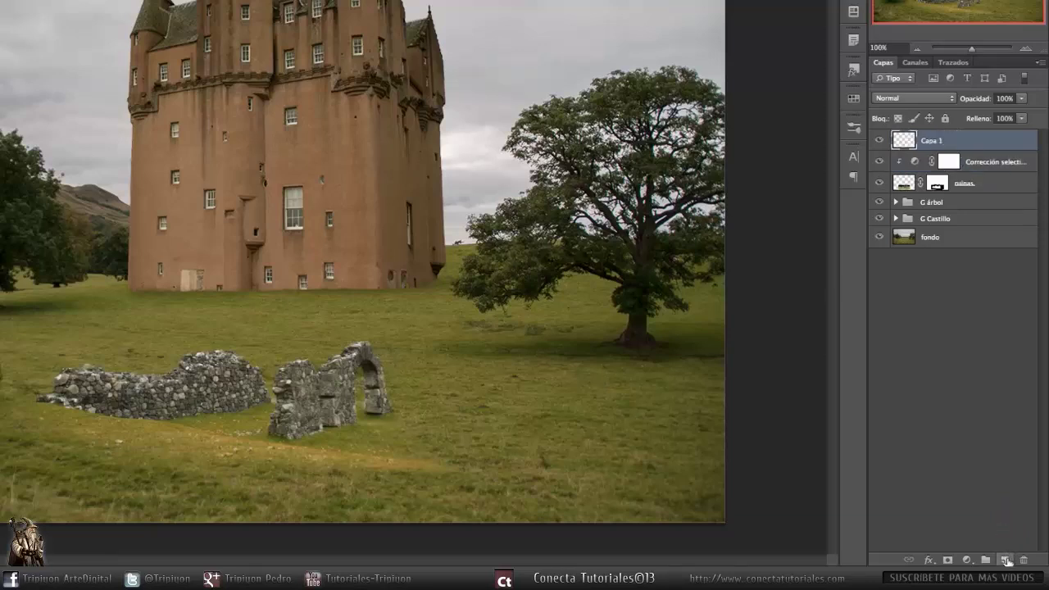
pyautogui.press('alt')
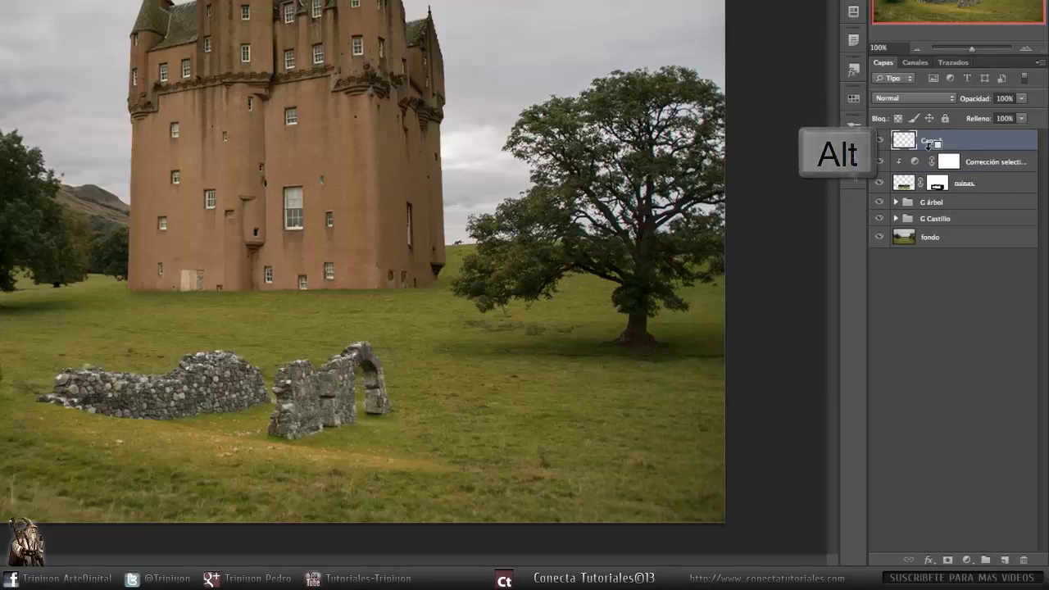
pyautogui.keyDown('alt'); pyautogui.click(929, 143); pyautogui.keyUp('alt')
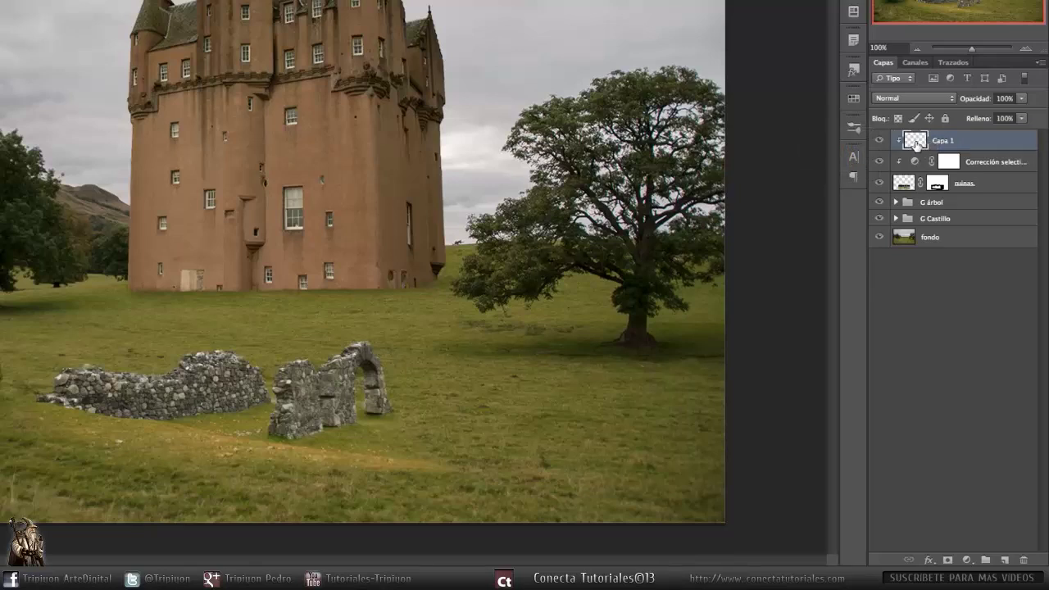
pyautogui.doubleClick(941, 141)
pyautogui.write('sombras ruinas')
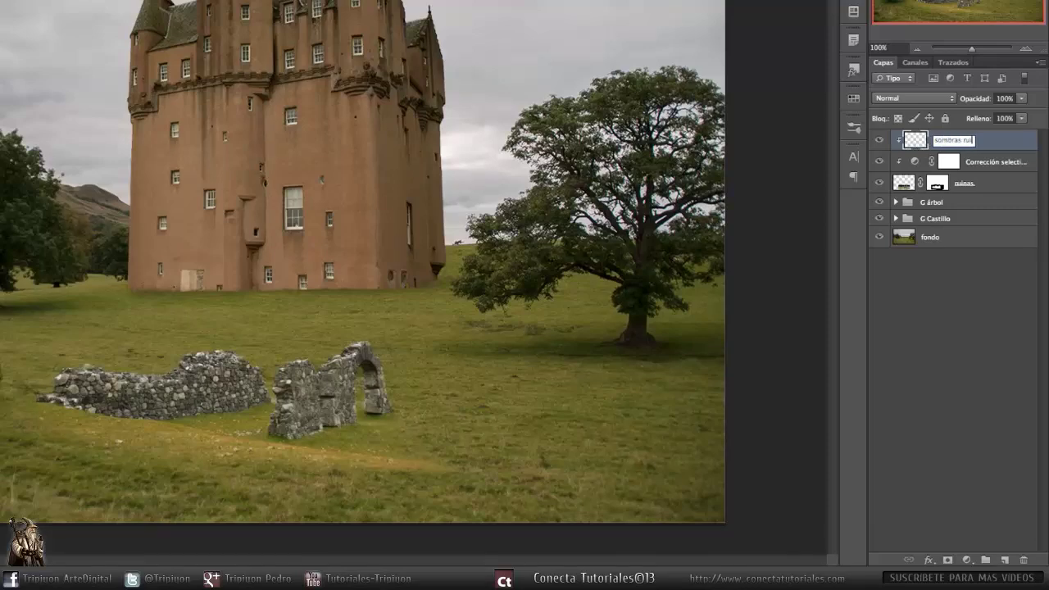
pyautogui.press('Return')
# Set up a smaller brush of size 17 at 10% opacity for shading the ruins on the sombras ruinas layer
pyautogui.scroll(10, 185, 470)
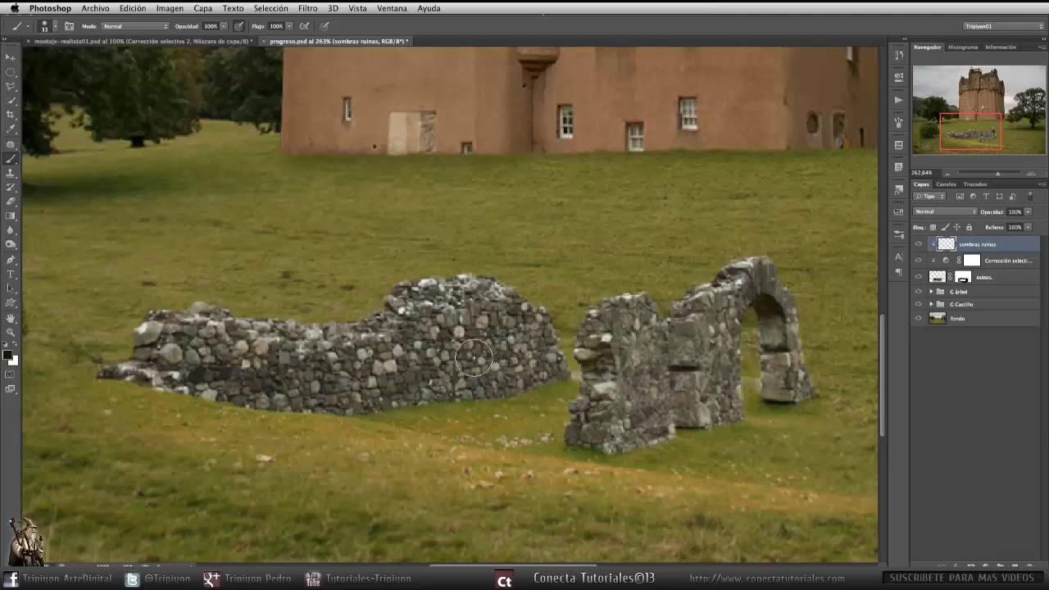
pyautogui.press('1')
pyautogui.press('[')
pyautogui.press('[')
pyautogui.press('[')
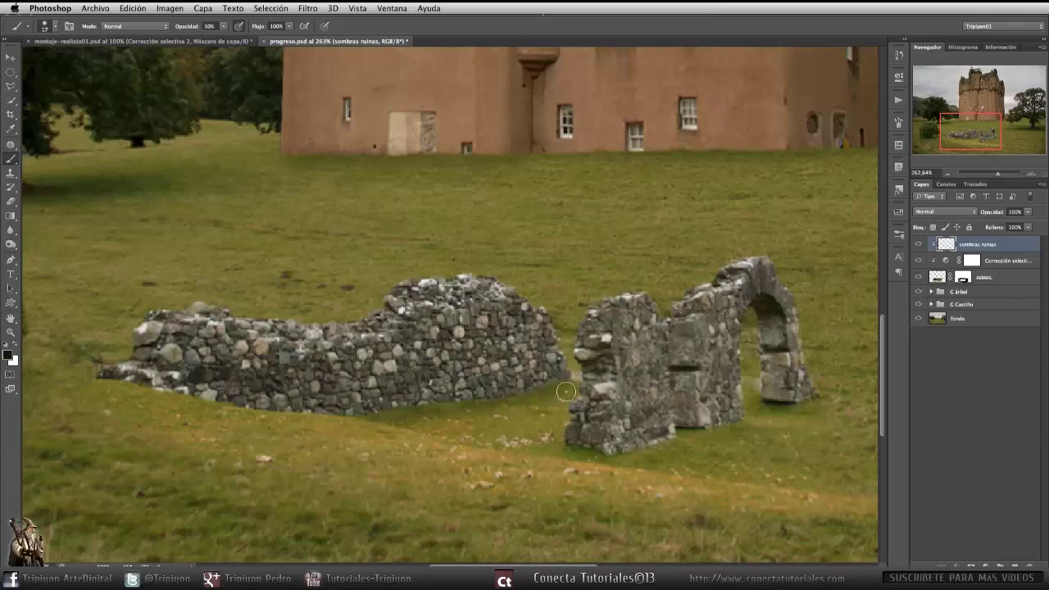
pyautogui.hscroll(5, 473, 399)
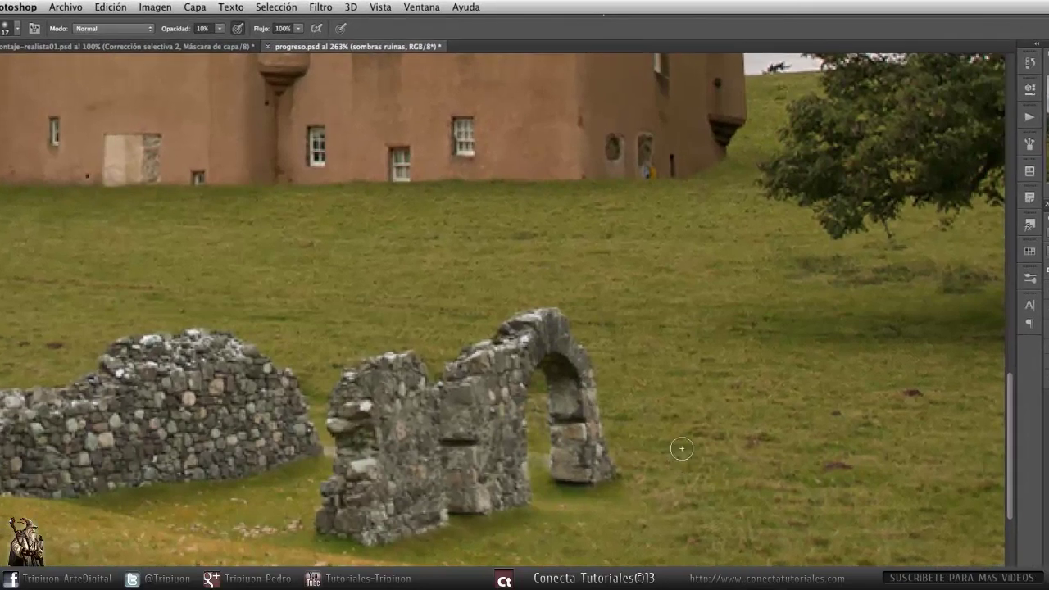
# Apply a Selective Color correction to the sombras ruinas layer with Blacks at Cyan +10% and Black -2%, comparing the preview before accepting
pyautogui.click(164, 8)
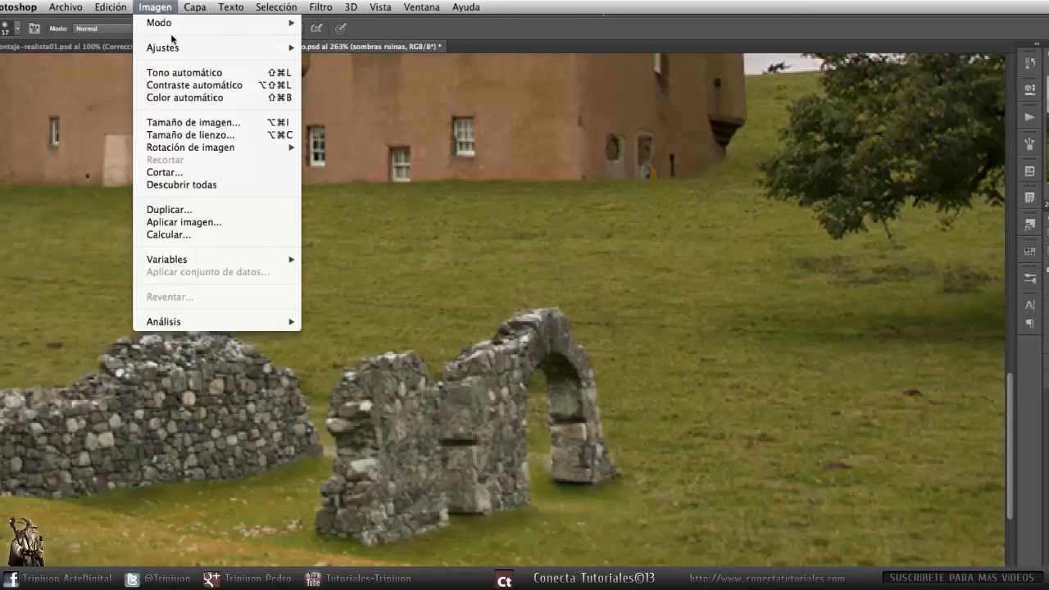
pyautogui.moveTo(172, 47)
pyautogui.click(377, 258)
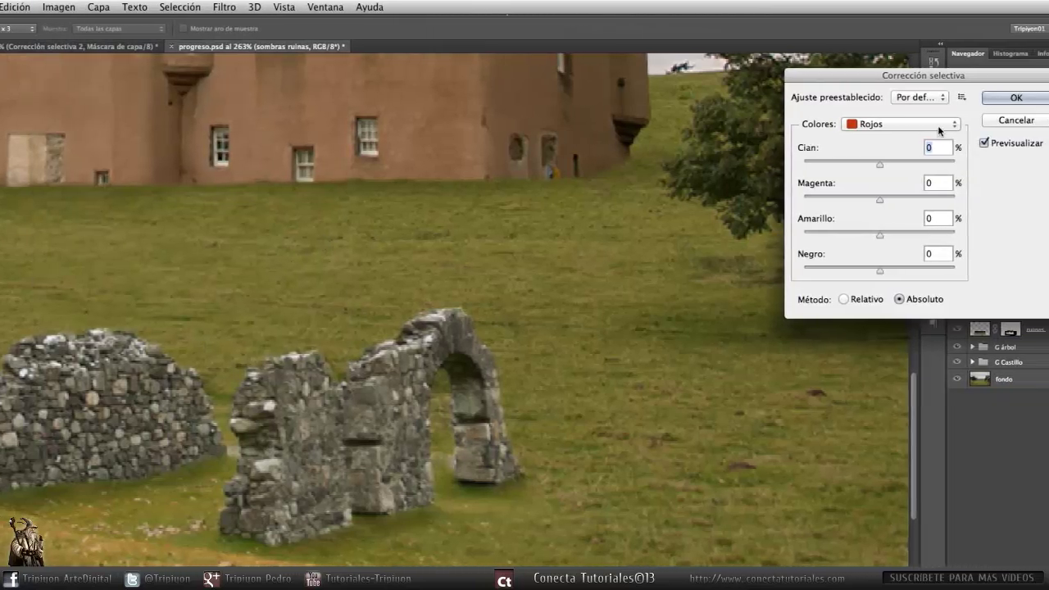
pyautogui.click(996, 124)
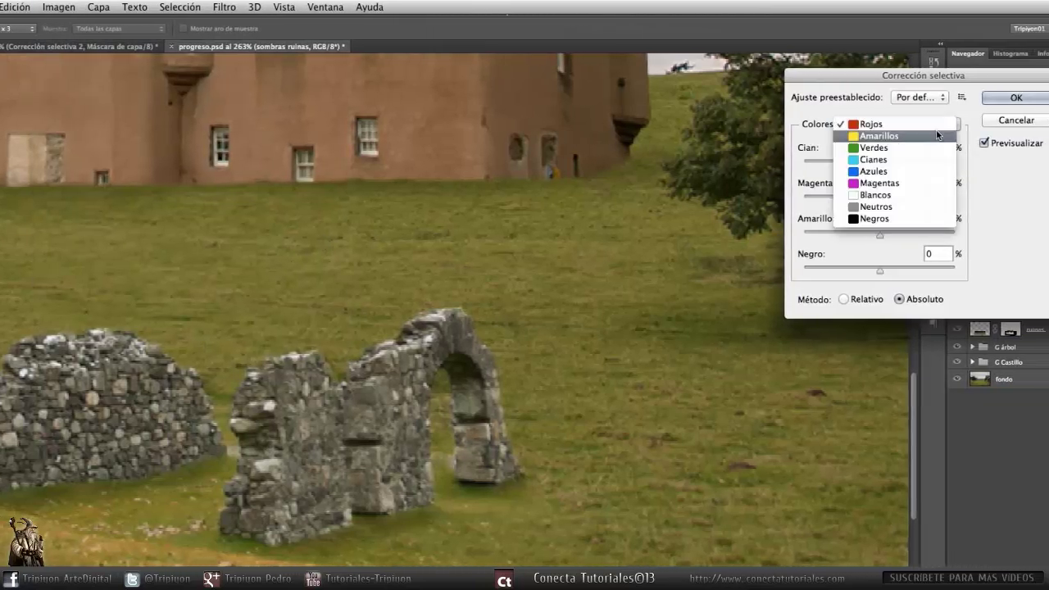
pyautogui.click(907, 219)
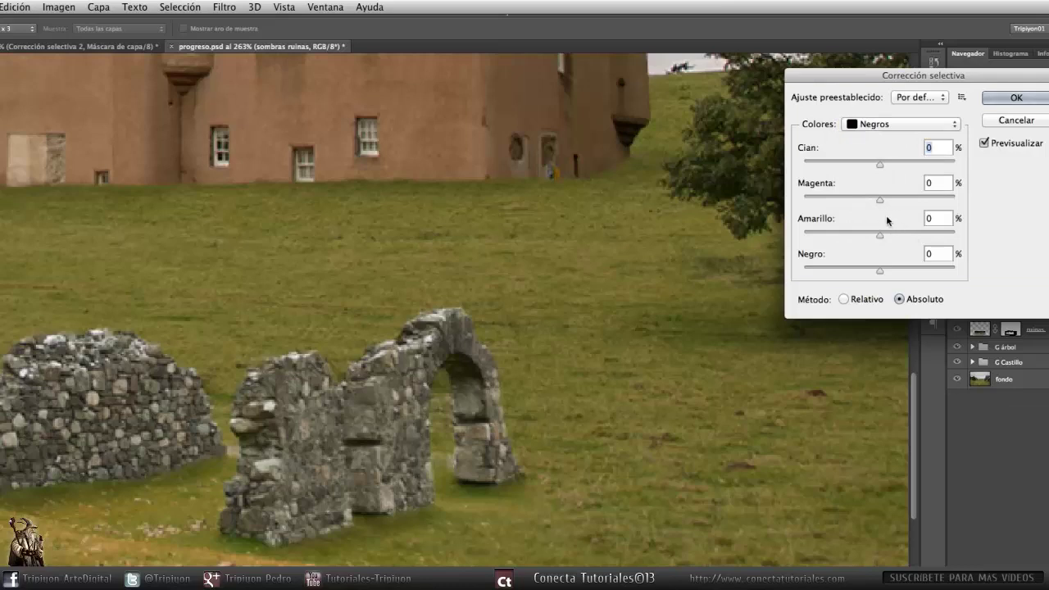
pyautogui.click(880, 269)
pyautogui.moveTo(880, 273); pyautogui.dragTo(878, 273)
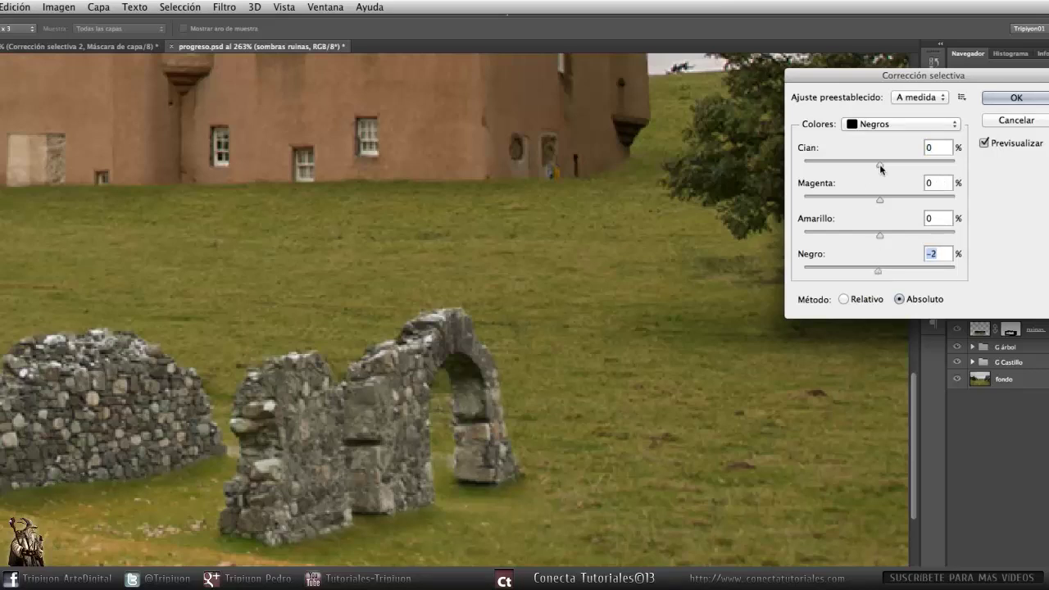
pyautogui.moveTo(879, 164); pyautogui.dragTo(887, 169)
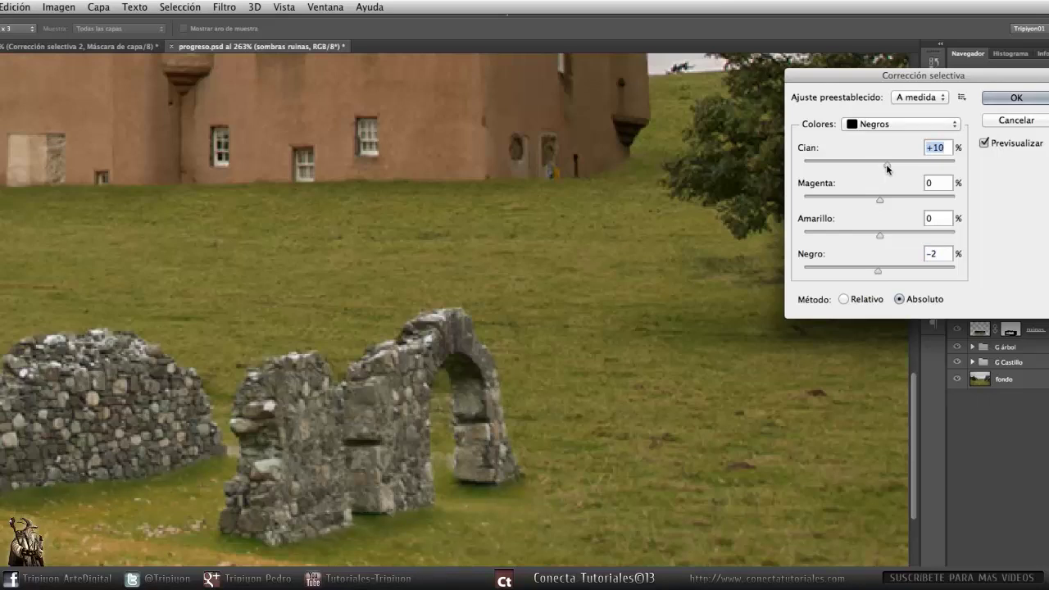
pyautogui.click(1007, 147)
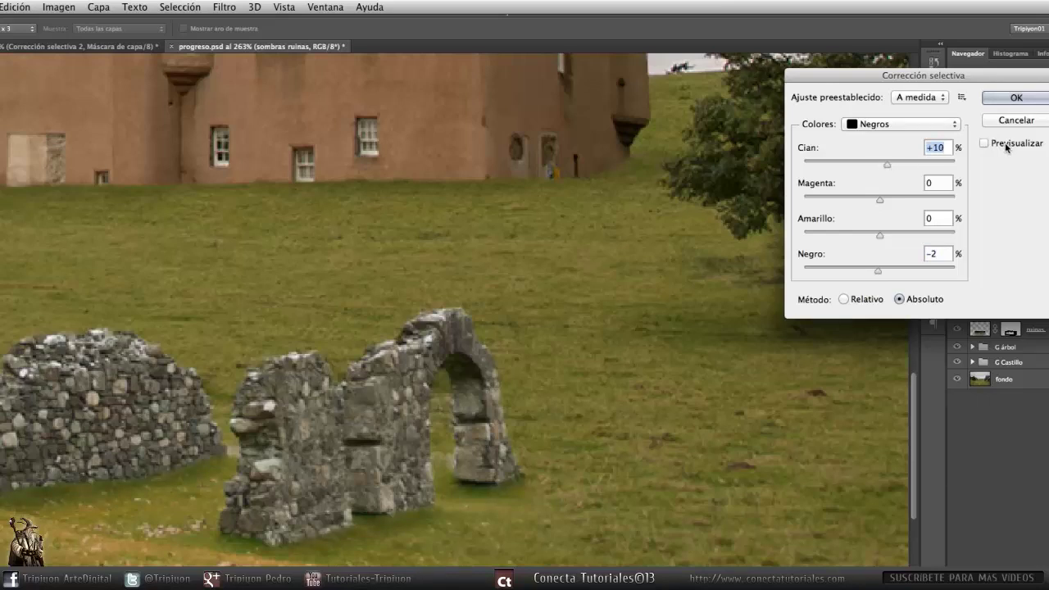
pyautogui.click(1006, 147)
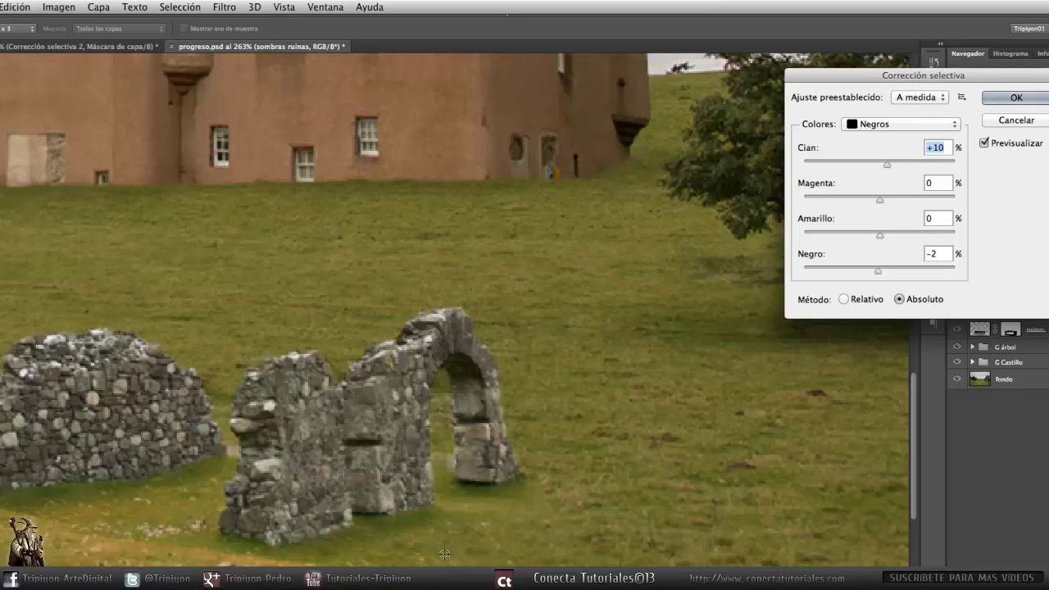
pyautogui.click(1026, 99)
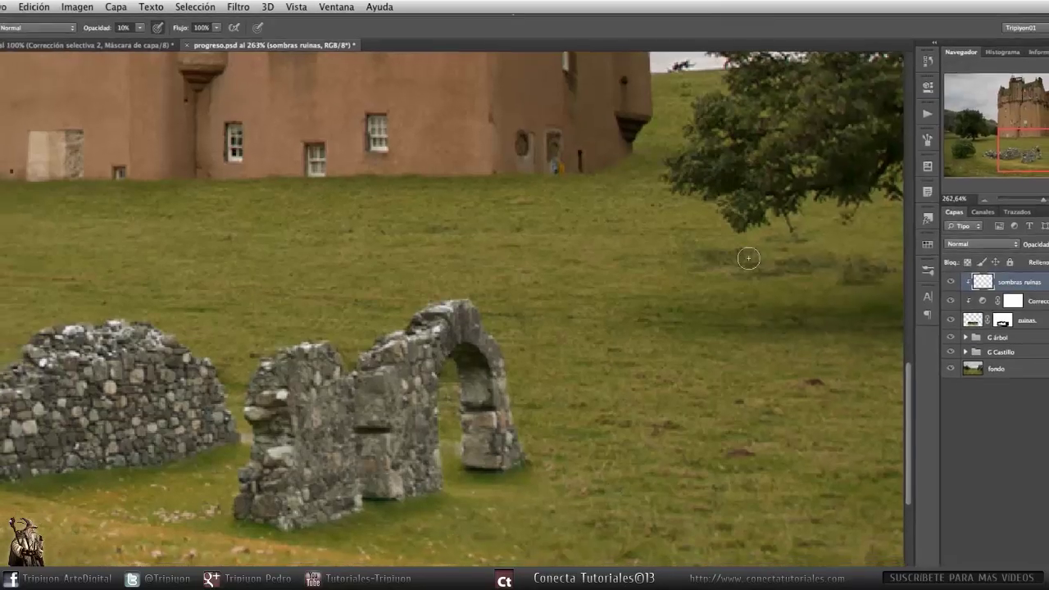
# Group the sombras ruinas, Selective Color and ruinas layers and name the group G ruinas
pyautogui.rightClick(410, 351)
pyautogui.click(447, 372)
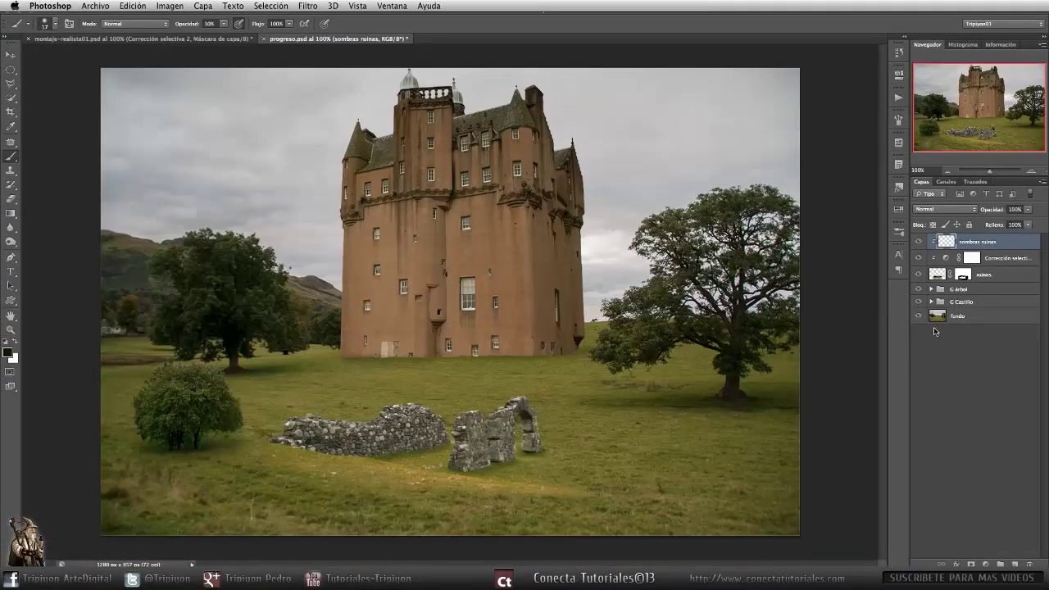
pyautogui.press('shift')
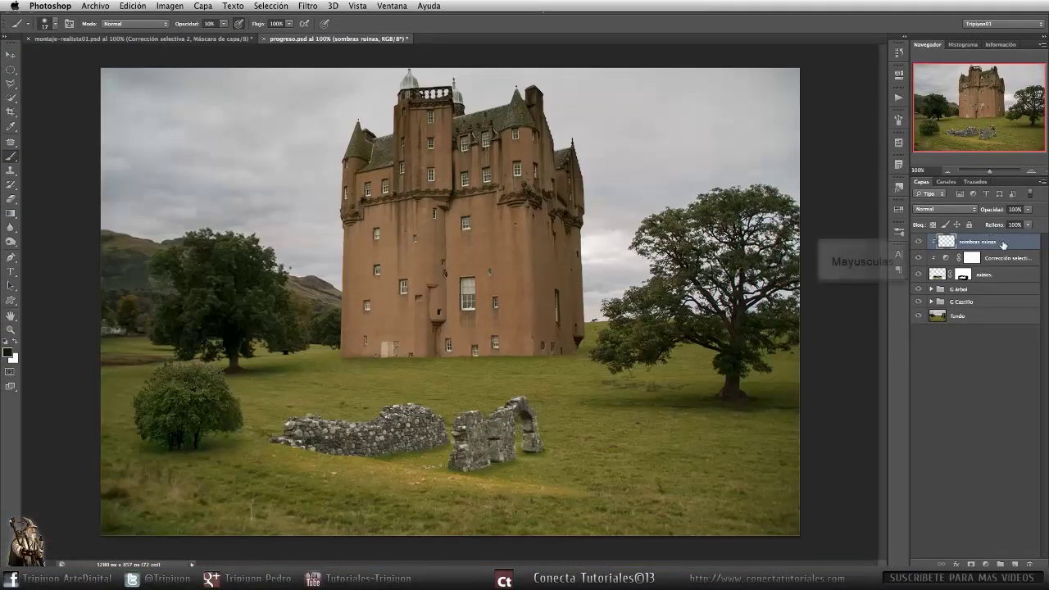
pyautogui.keyDown('shift'); pyautogui.click(1006, 275); pyautogui.keyUp('shift')
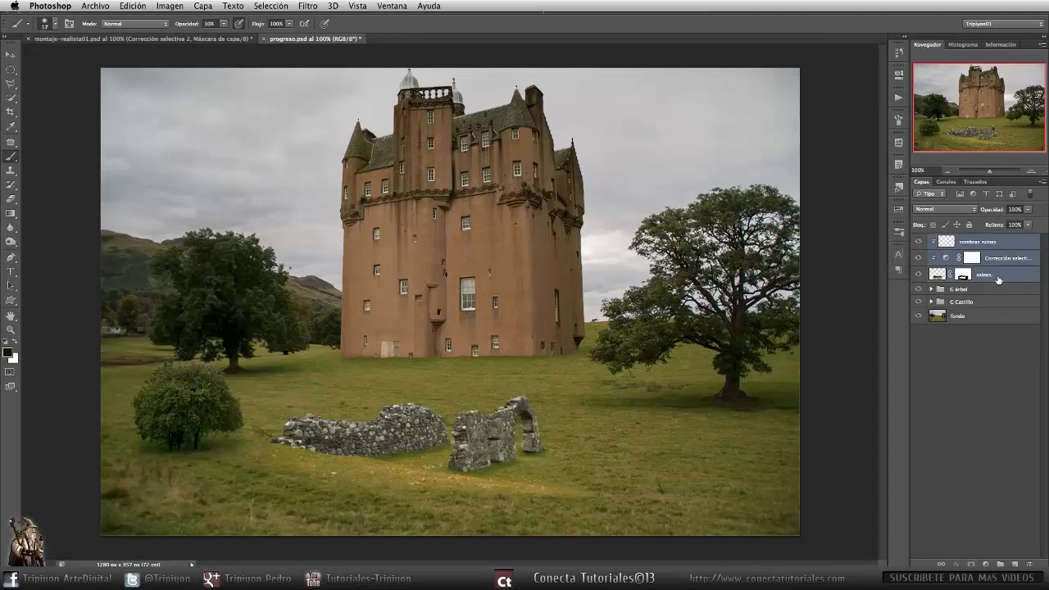
pyautogui.press('super+g')
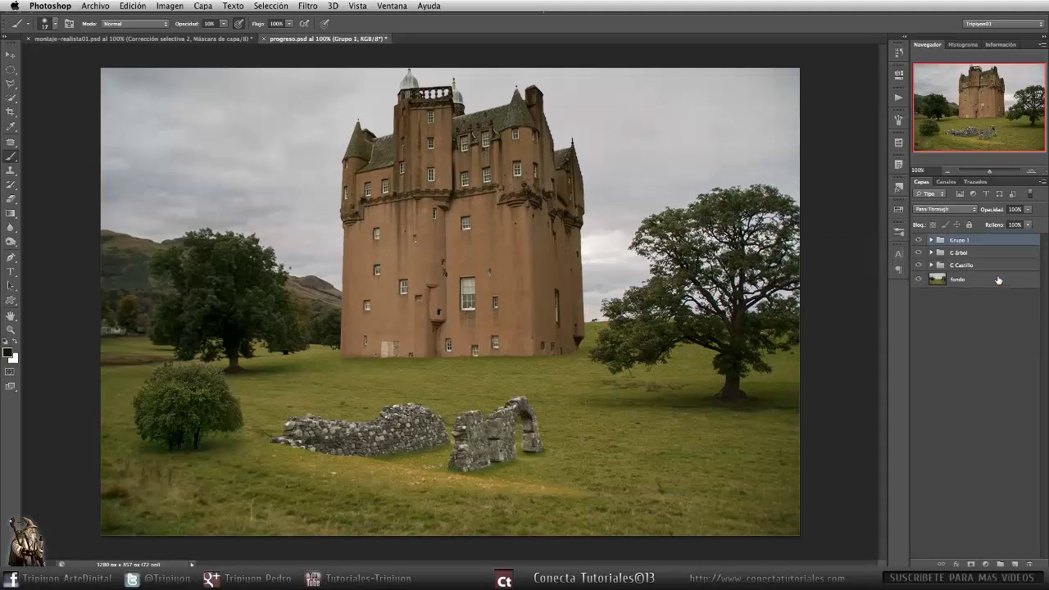
pyautogui.doubleClick(960, 240)
pyautogui.write('G ruinas')
pyautogui.press('Return')
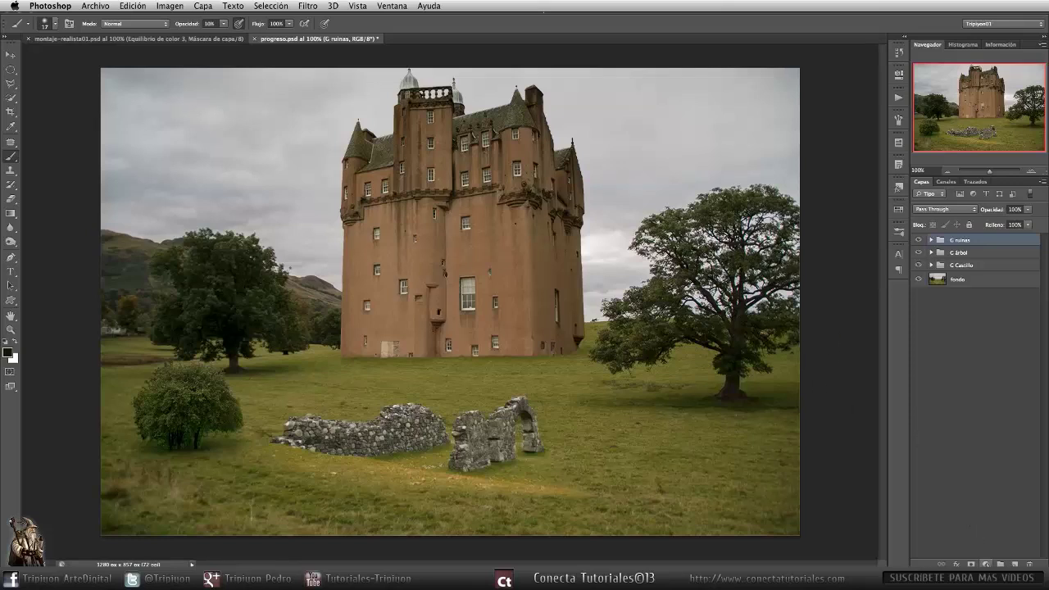
# Add a Curves adjustment layer above all the groups and apply the automatic correction
pyautogui.click(987, 564)
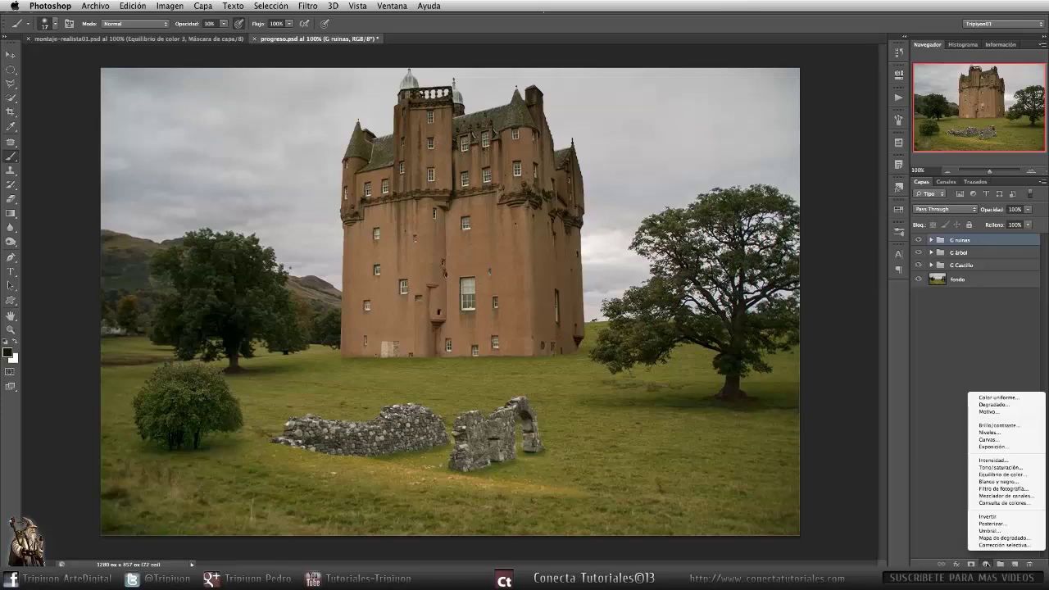
pyautogui.click(990, 440)
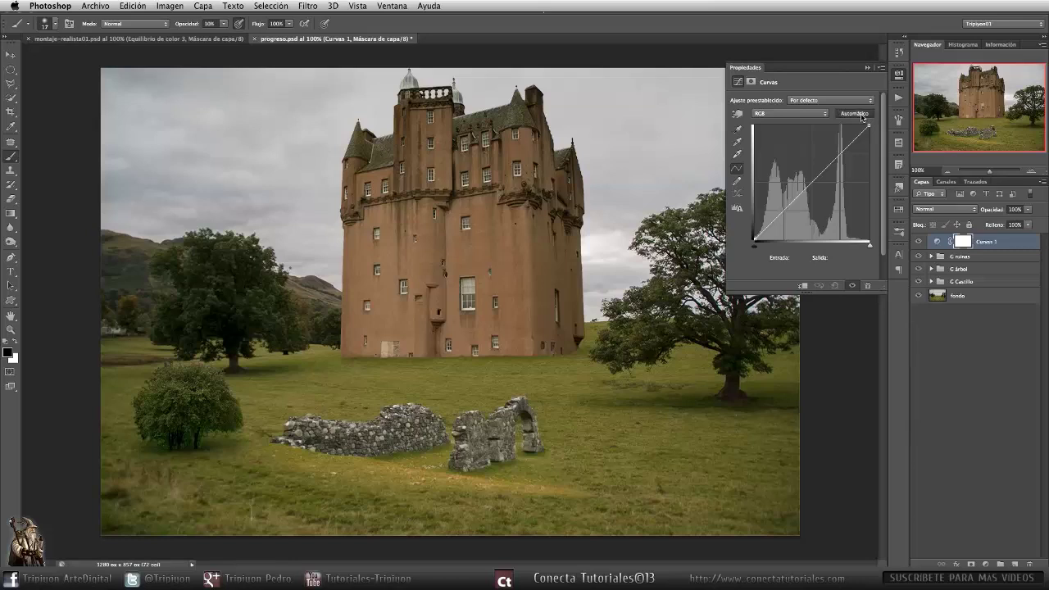
pyautogui.click(861, 118)
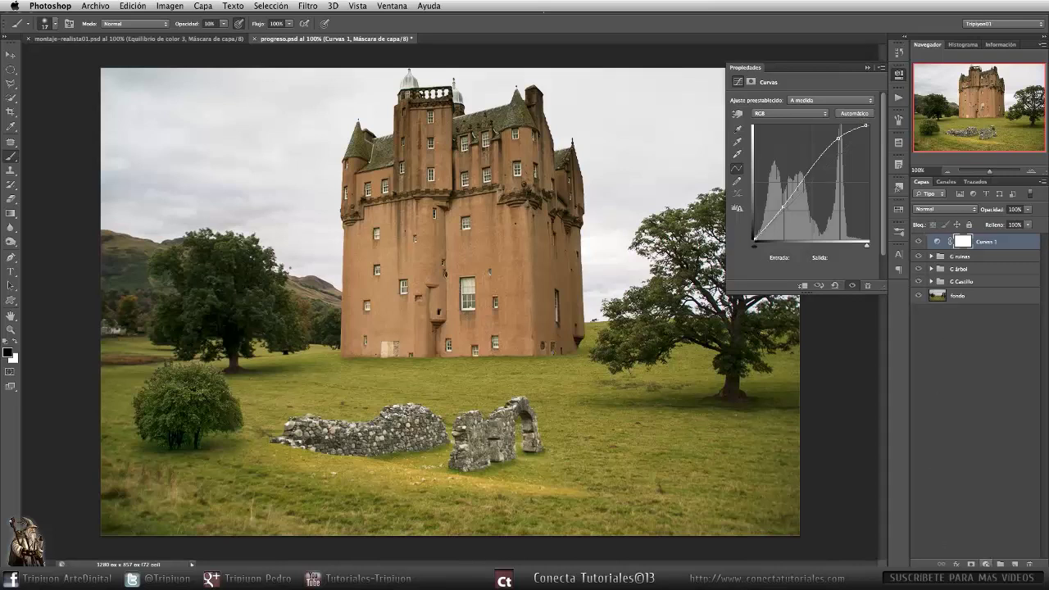
# Add a Color Balance adjustment layer above Curves 1 with midtones Yellow–Blue at +16, comparing the image with and without it
pyautogui.click(986, 564)
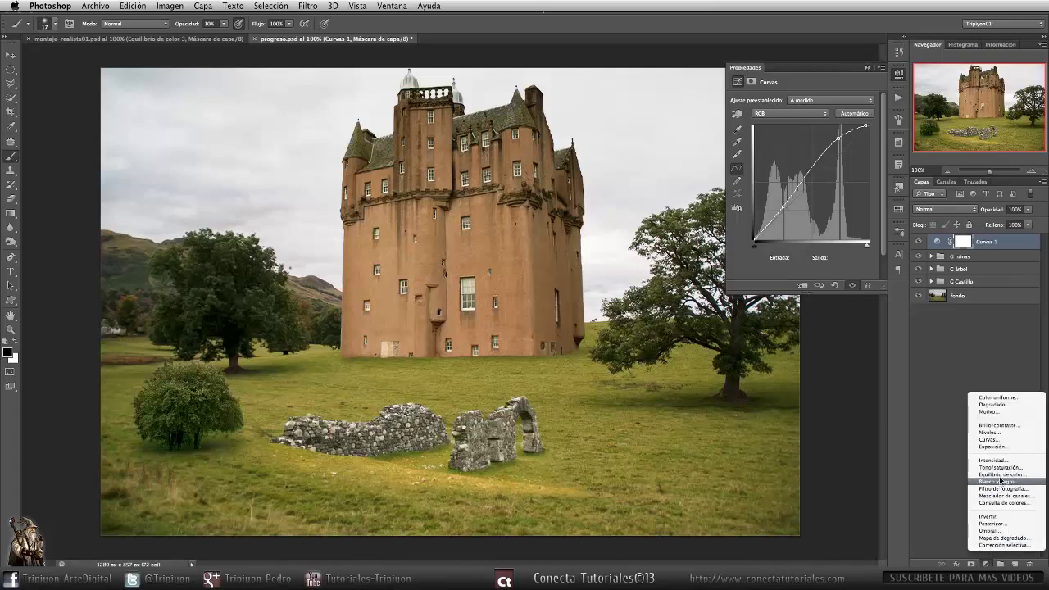
pyautogui.click(1002, 474)
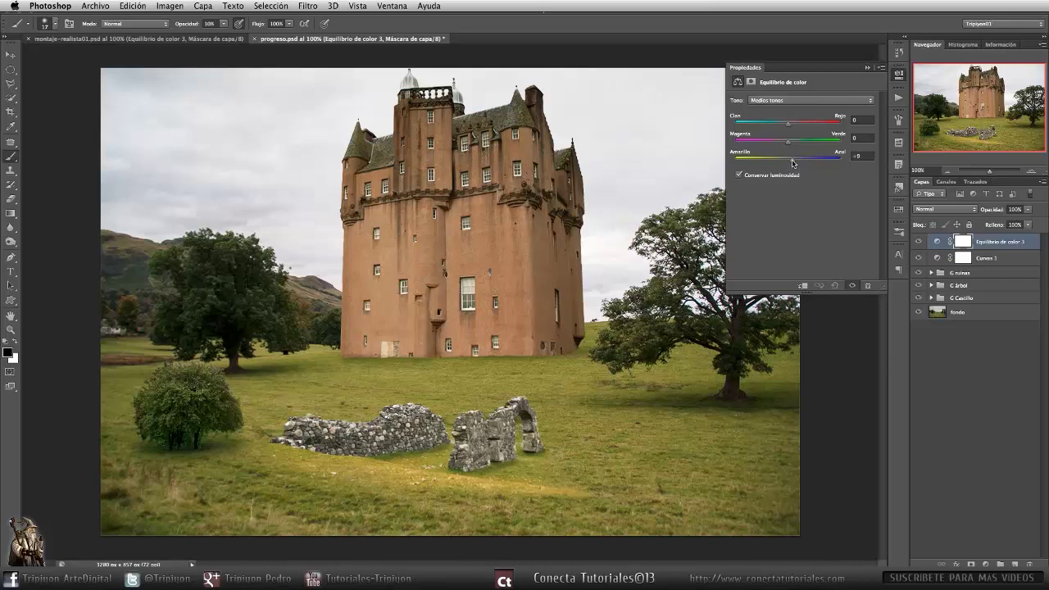
pyautogui.moveTo(796, 163); pyautogui.dragTo(798, 163)
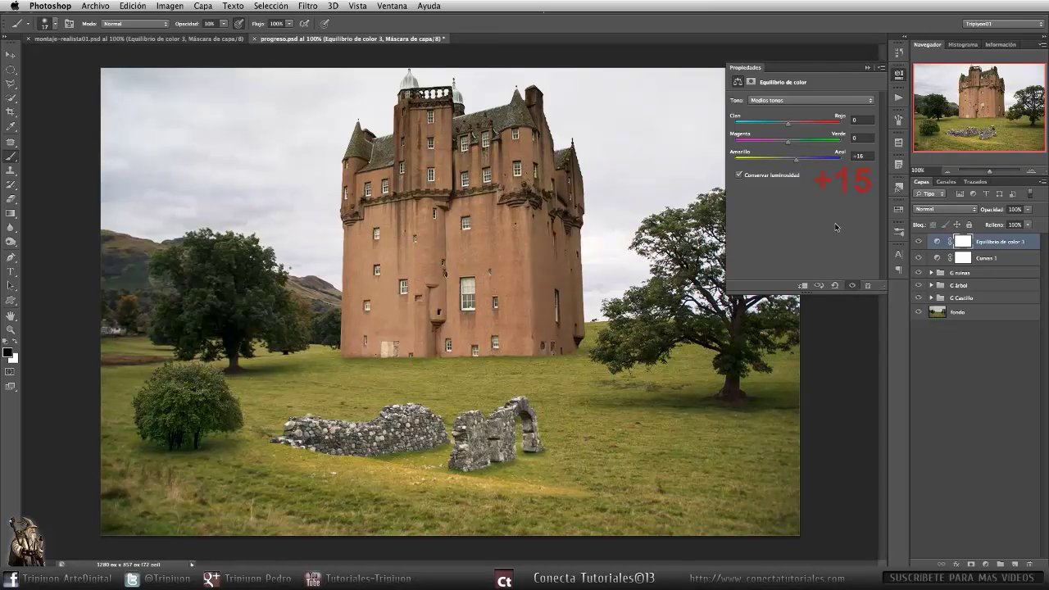
pyautogui.click(852, 286)
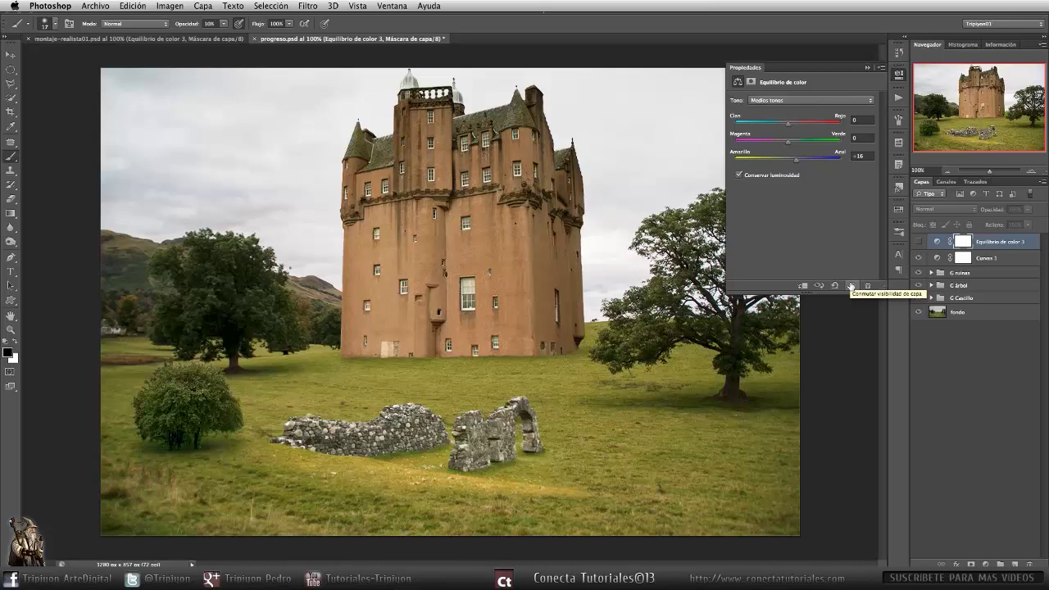
pyautogui.click(852, 286)
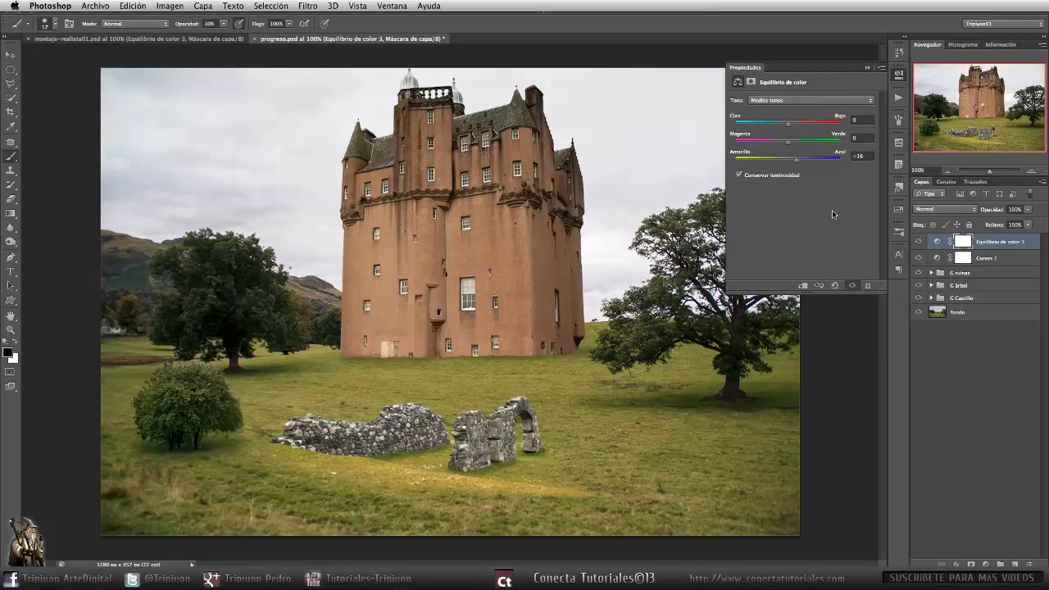
pyautogui.click(898, 75)
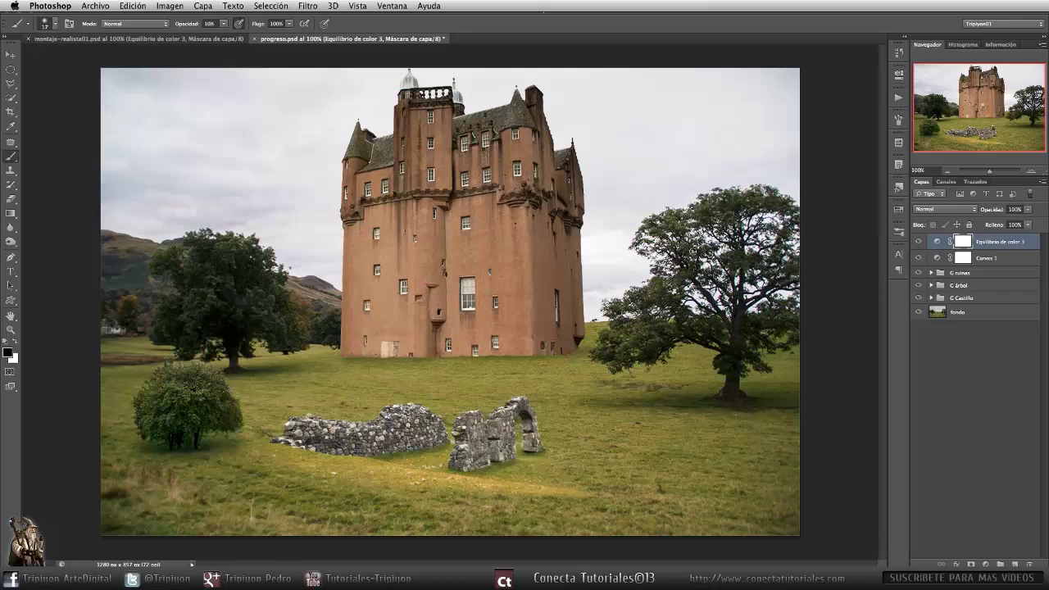
# Compare the montage with the finished version in montaje-realista01.psd and return to progreso.psd
pyautogui.click(220, 39)
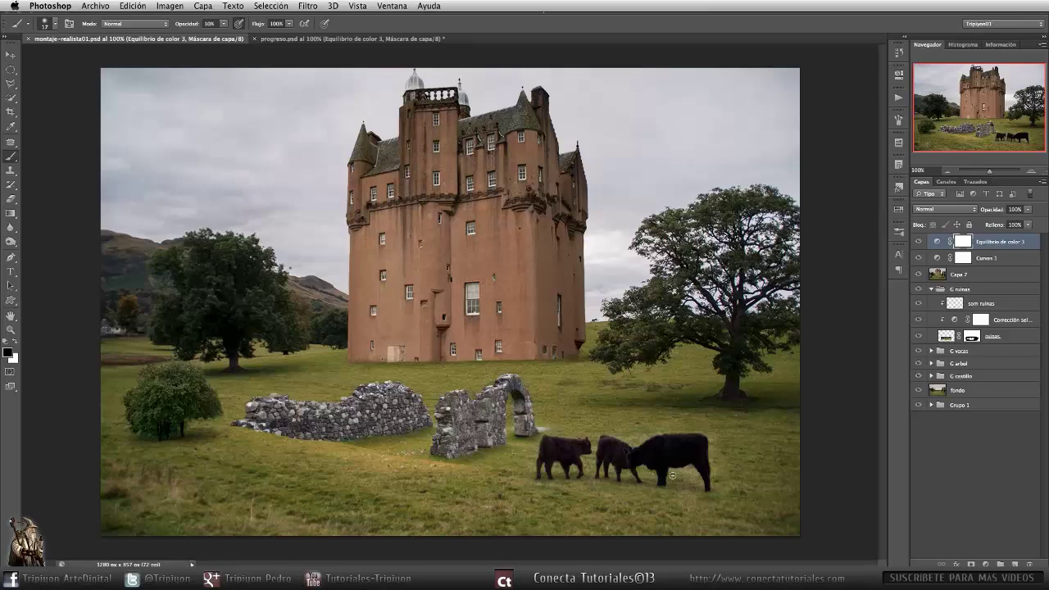
pyautogui.click(384, 42)
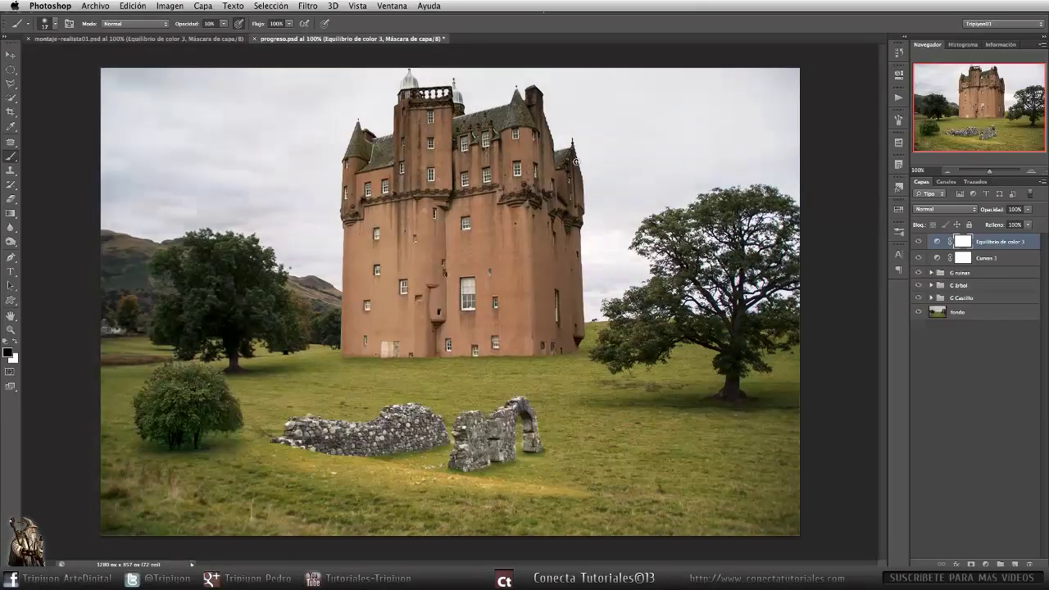